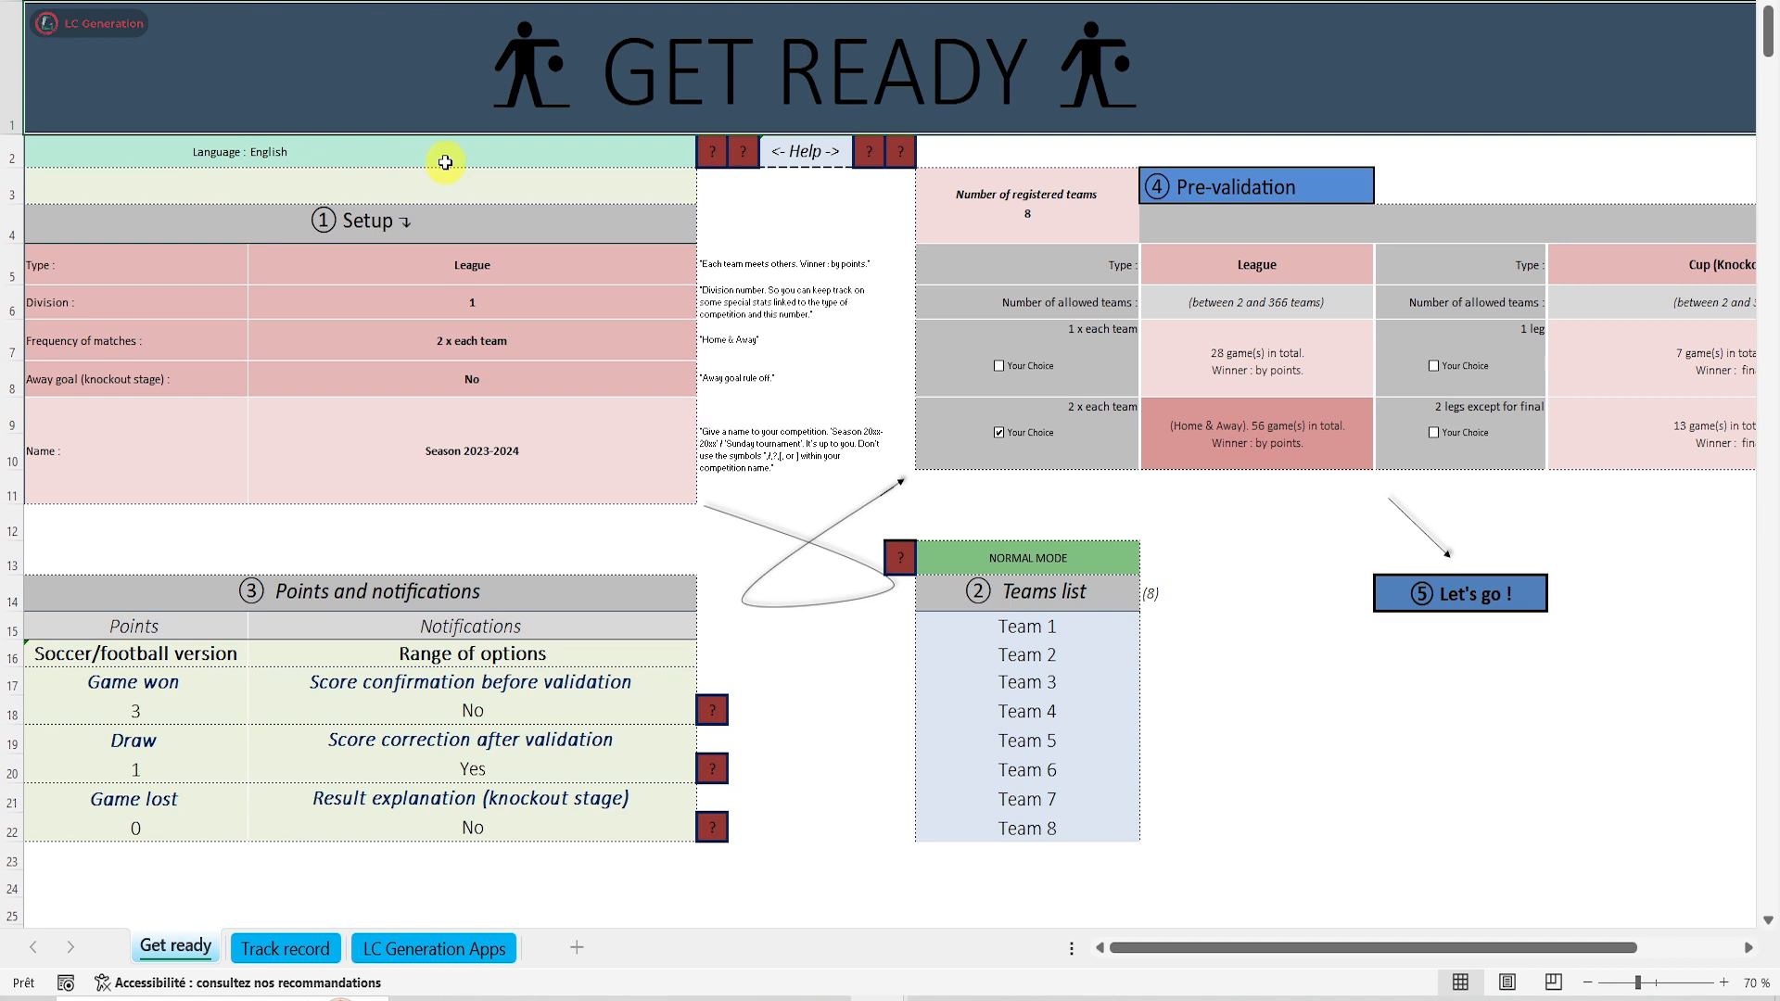
Switch the sheet language to Español and after that to Français.
left_click(659, 161)
left_click(708, 156)
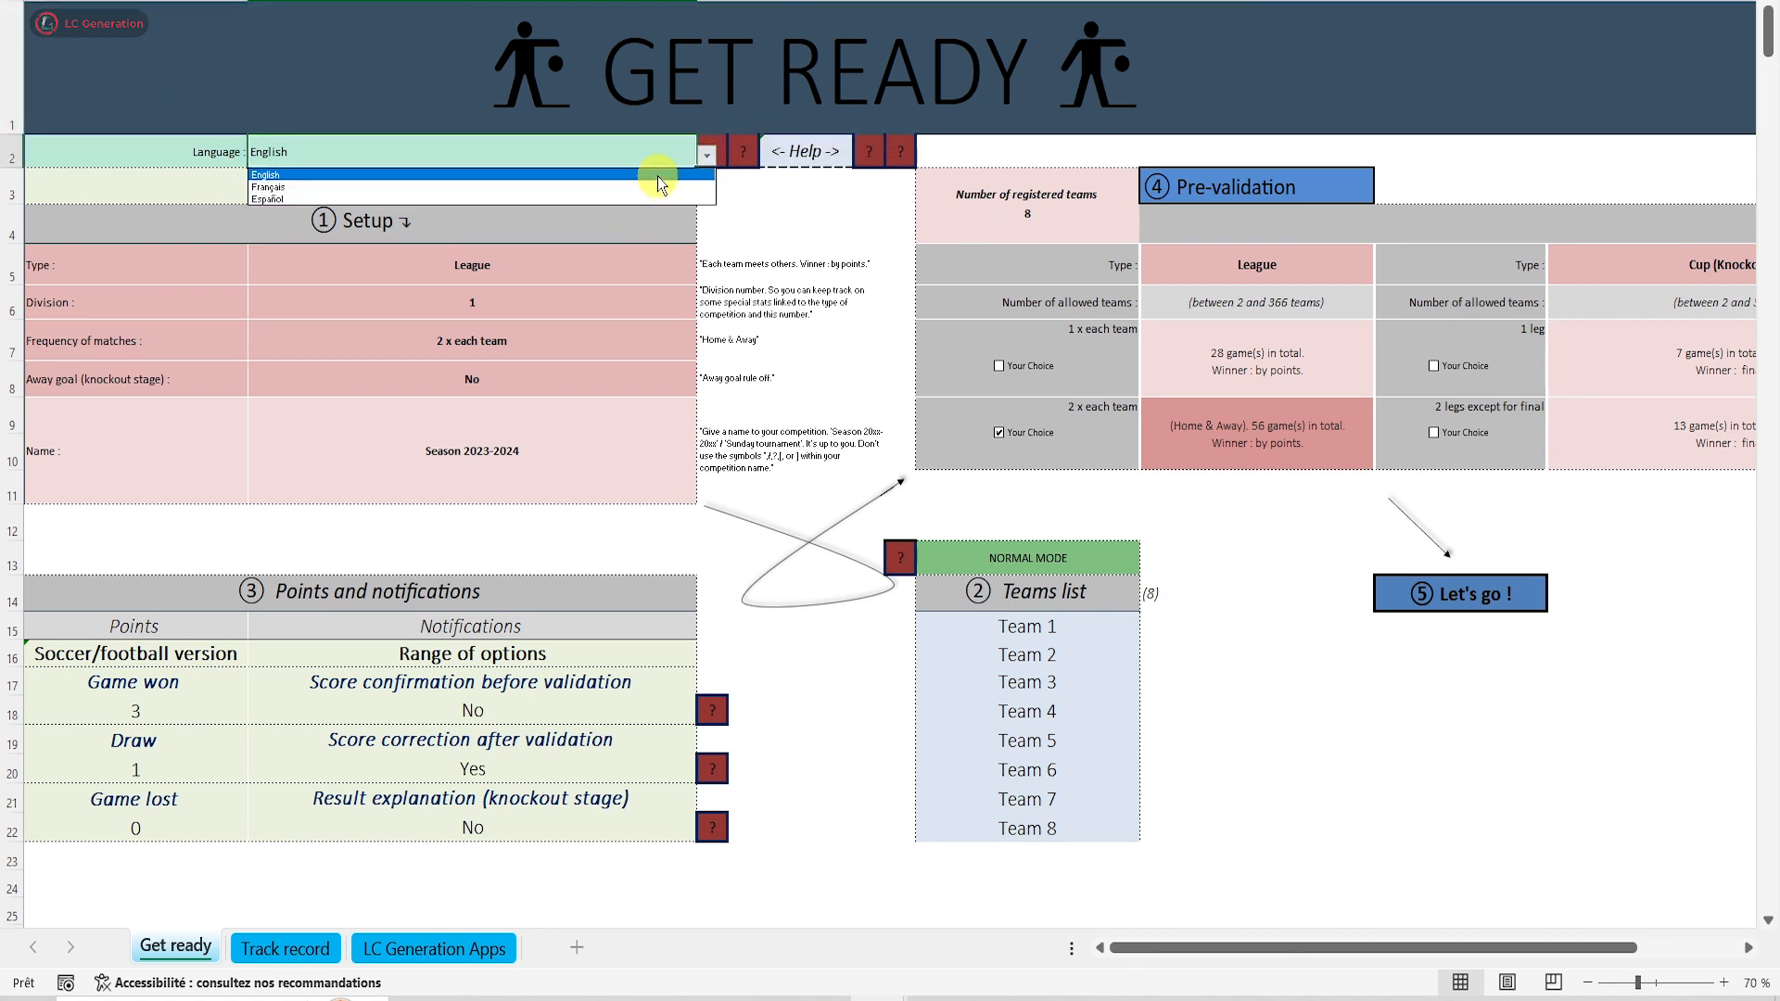
left_click(627, 200)
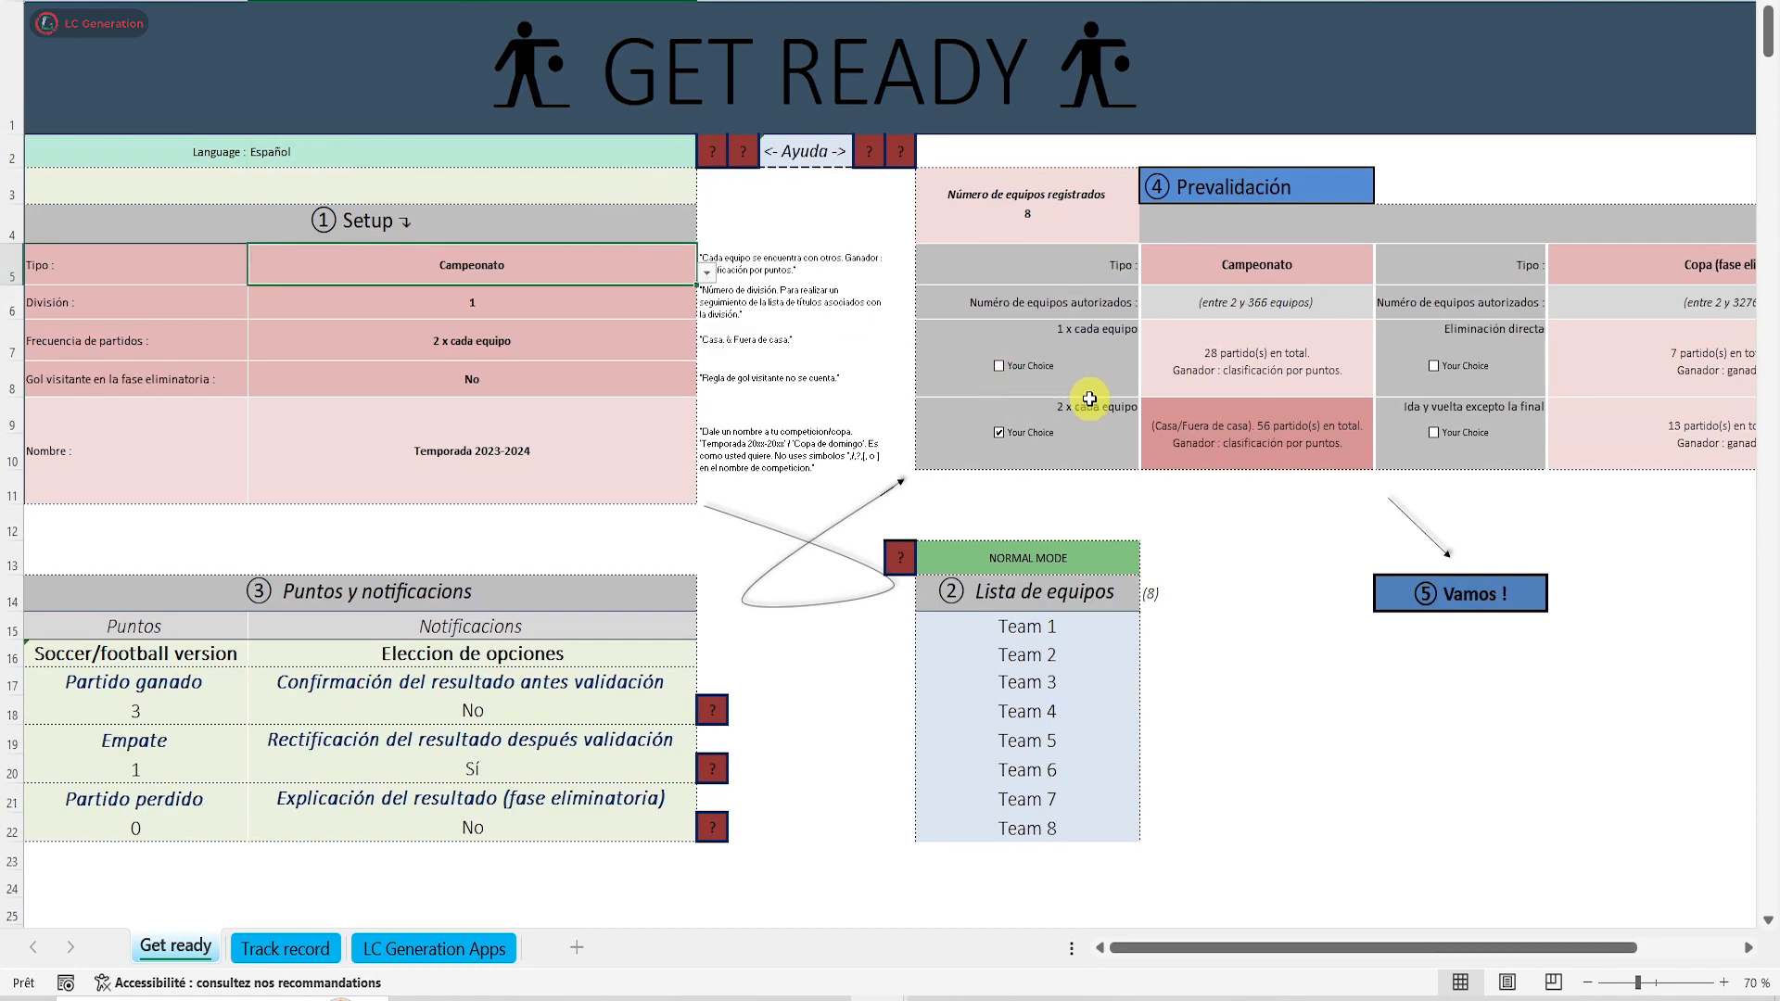
left_click(680, 160)
left_click(705, 157)
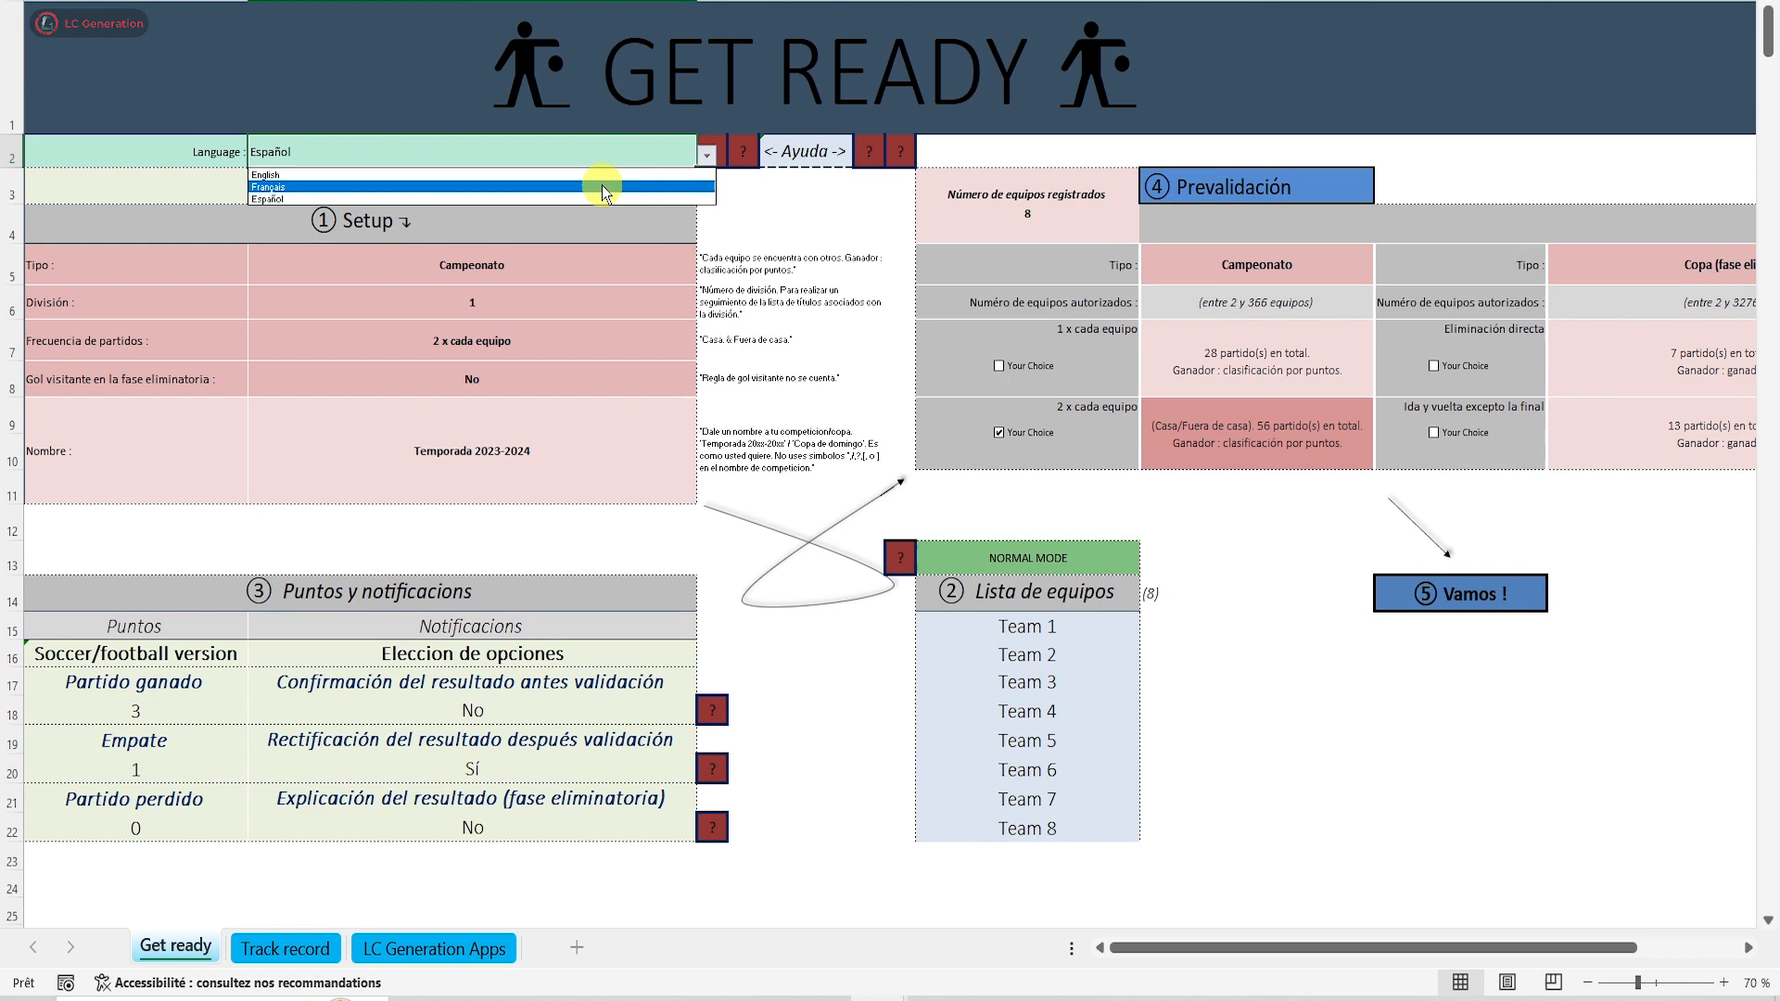
left_click(603, 185)
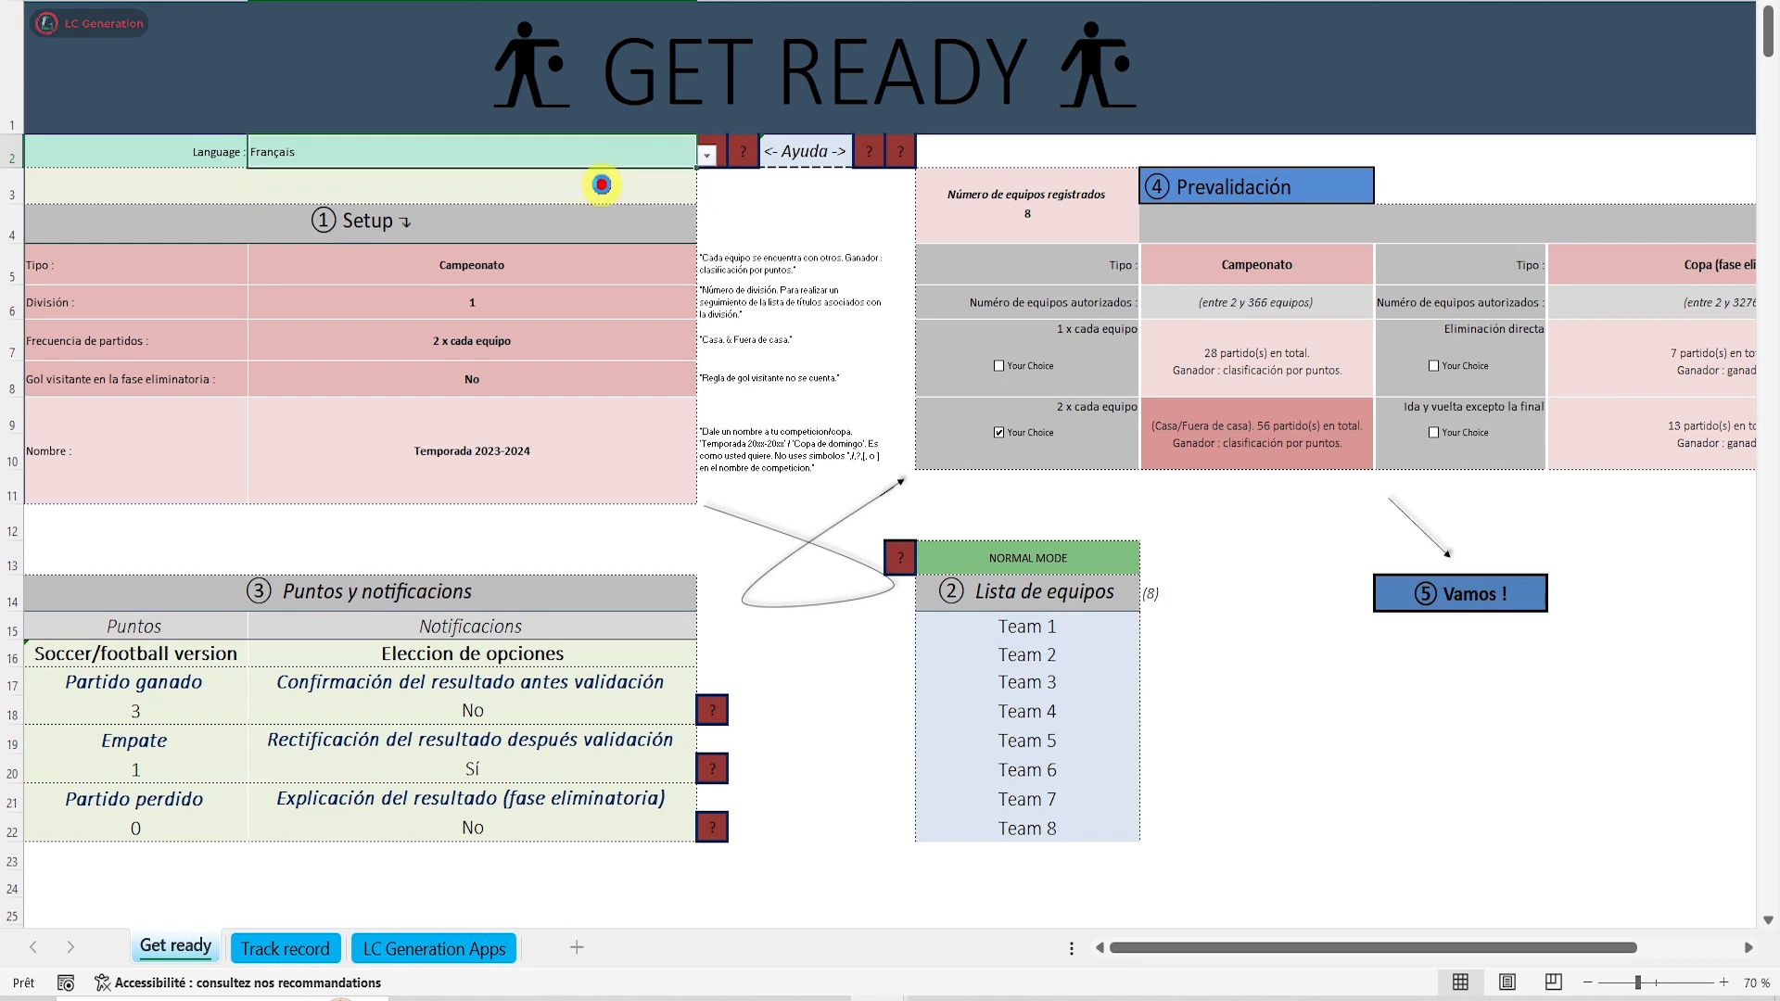
Set the sheet language back to English.
left_click(662, 165)
left_click(706, 158)
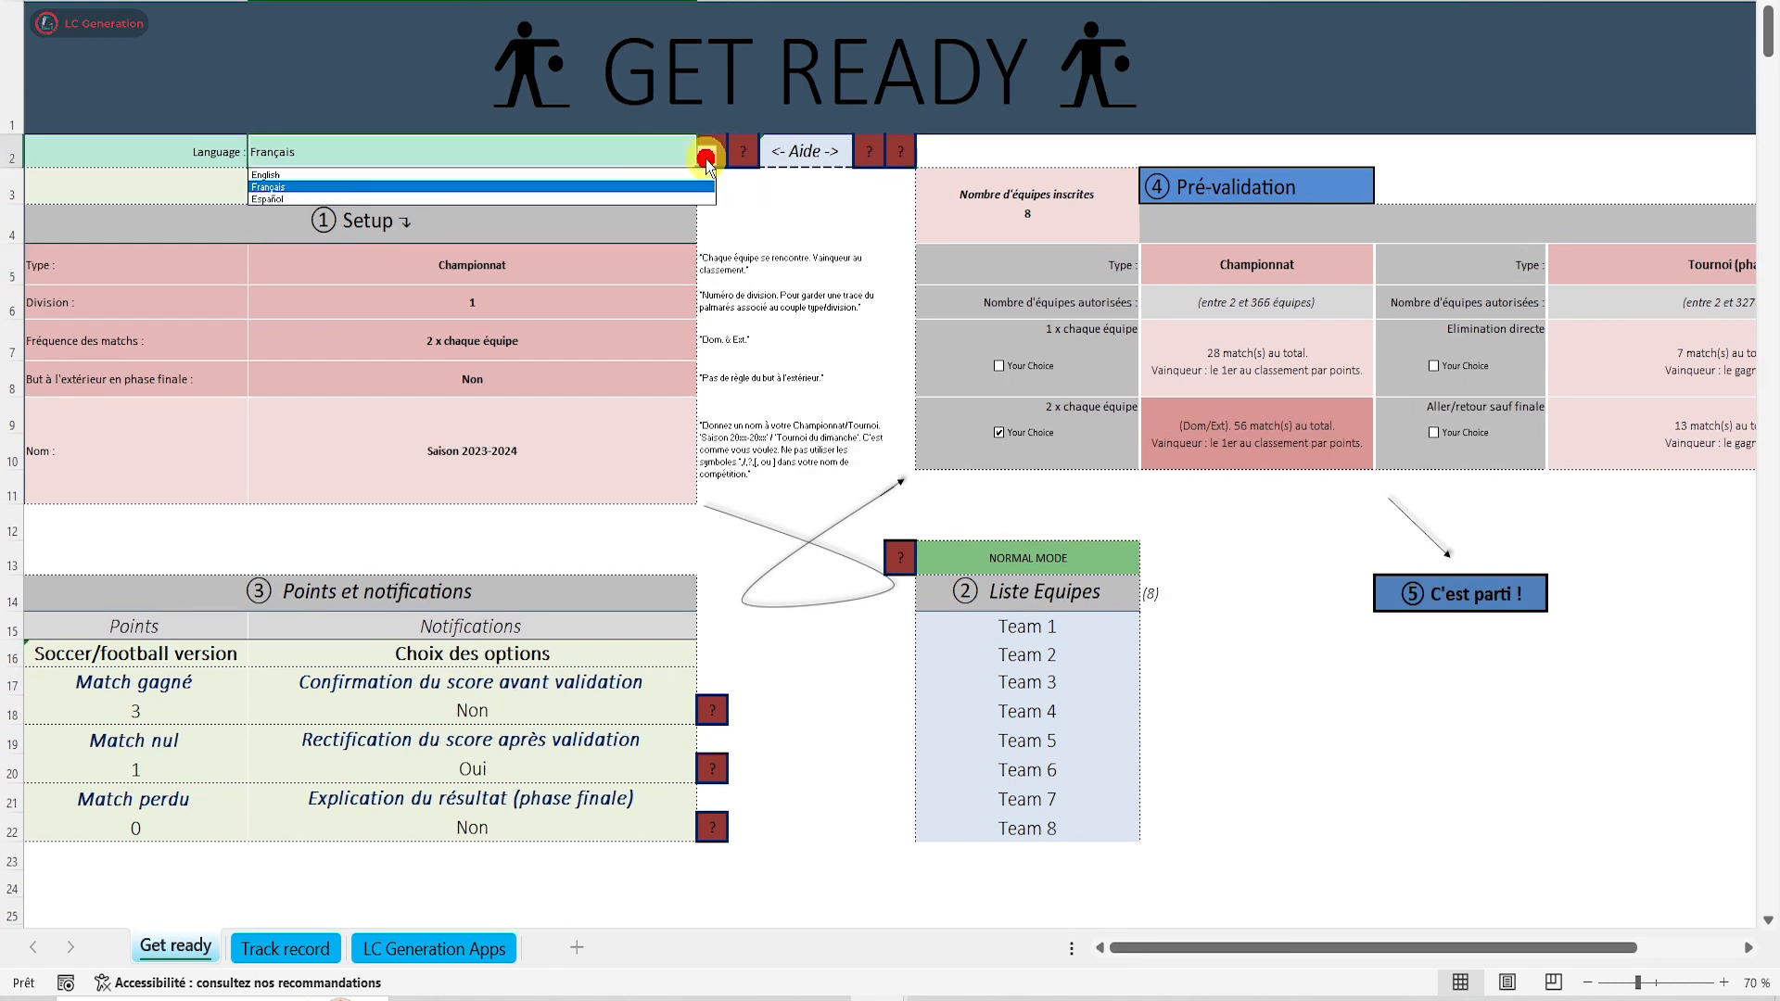
left_click(625, 174)
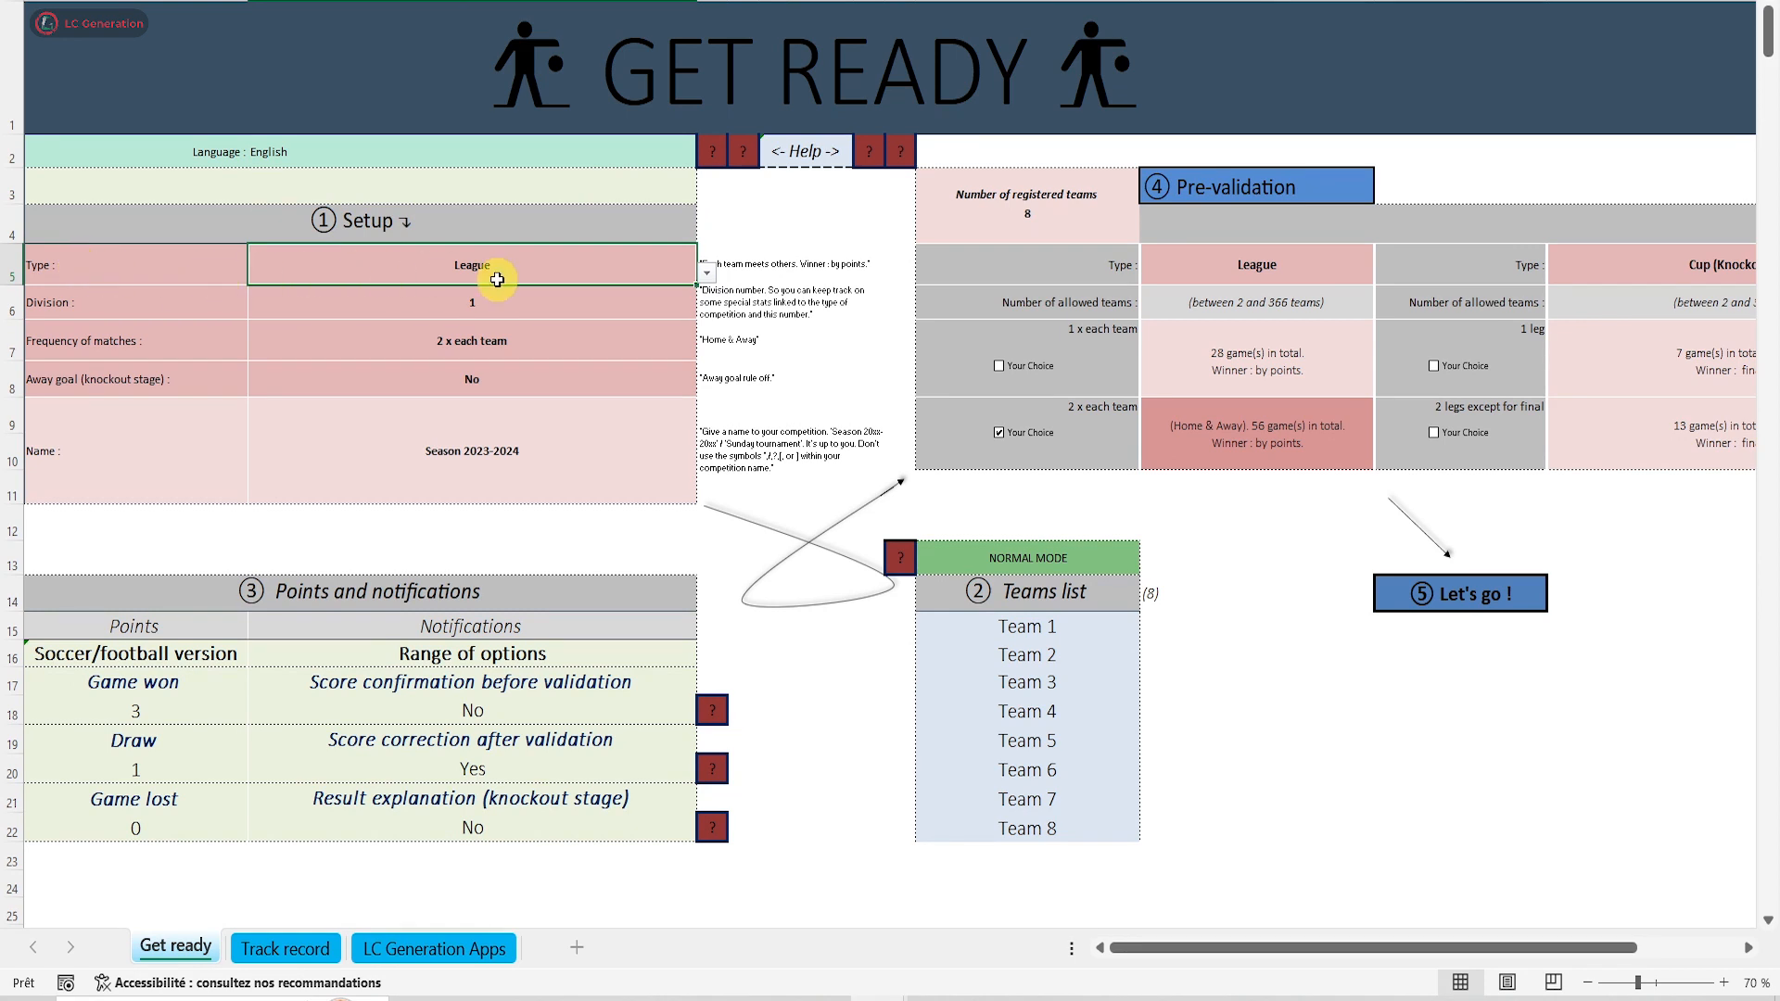
Set the competition type to Cup (Knockout stage) and review the formats offered in the dashboard.
left_click(706, 273)
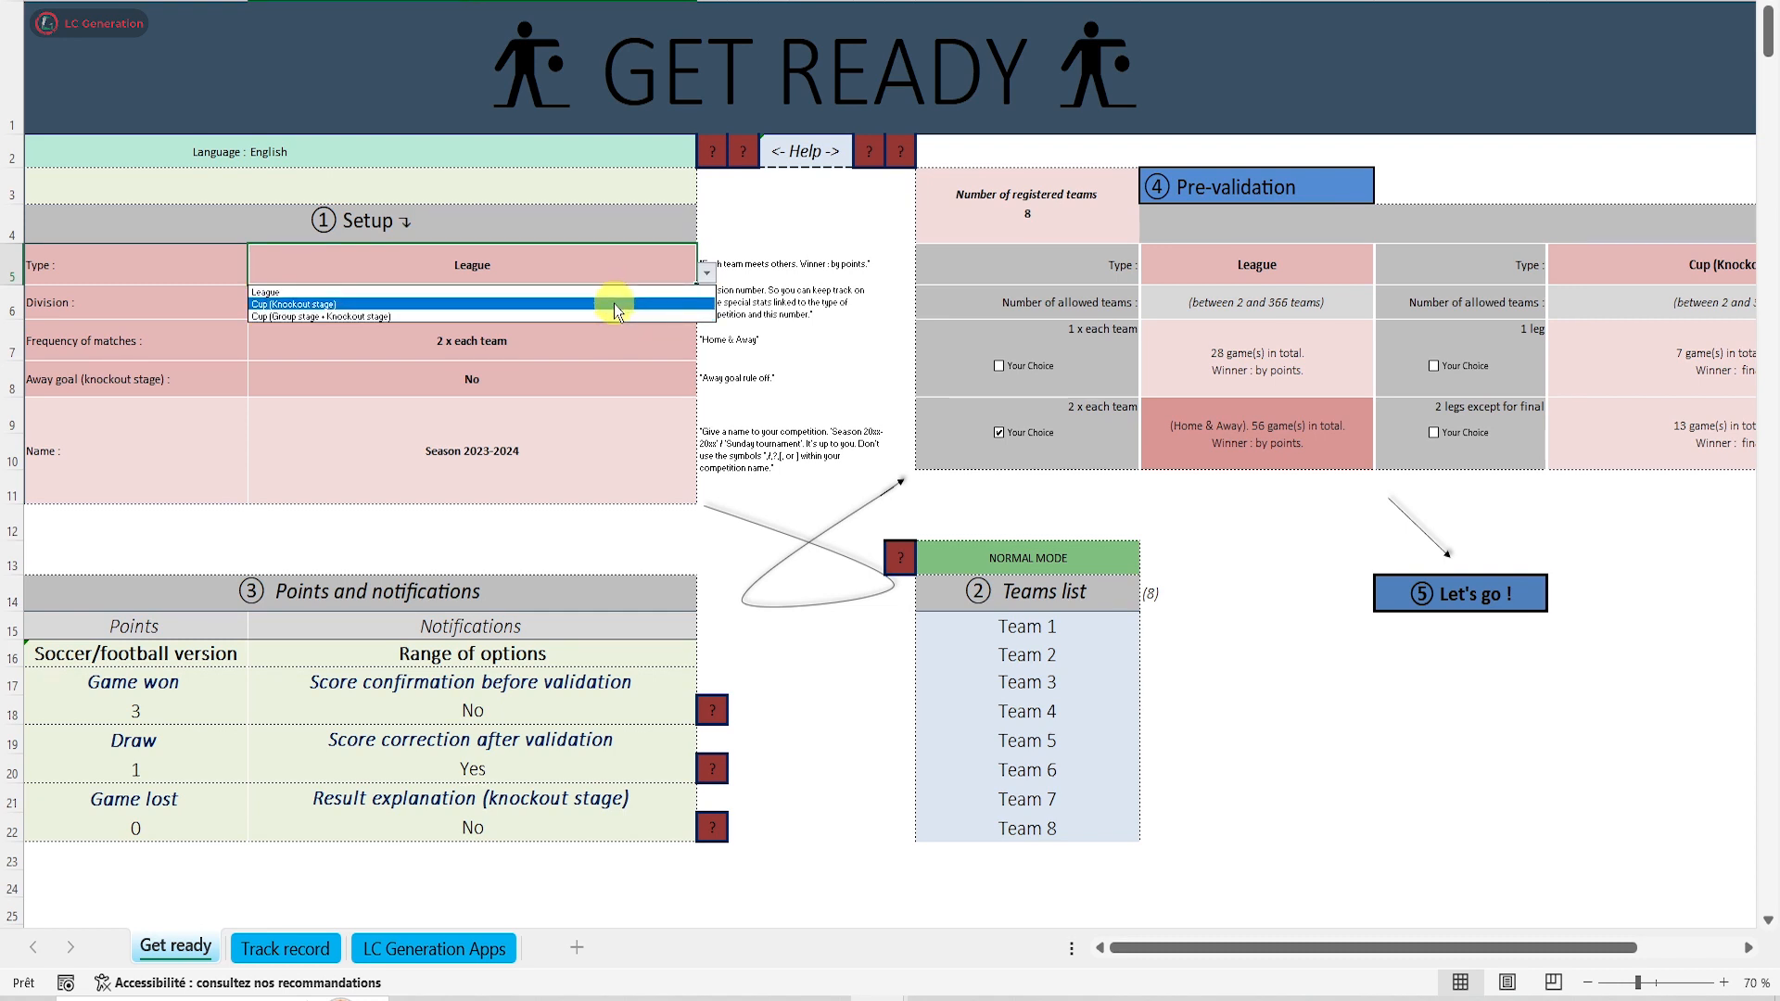
left_click(614, 303)
left_click_drag(1303, 936, 1359, 943)
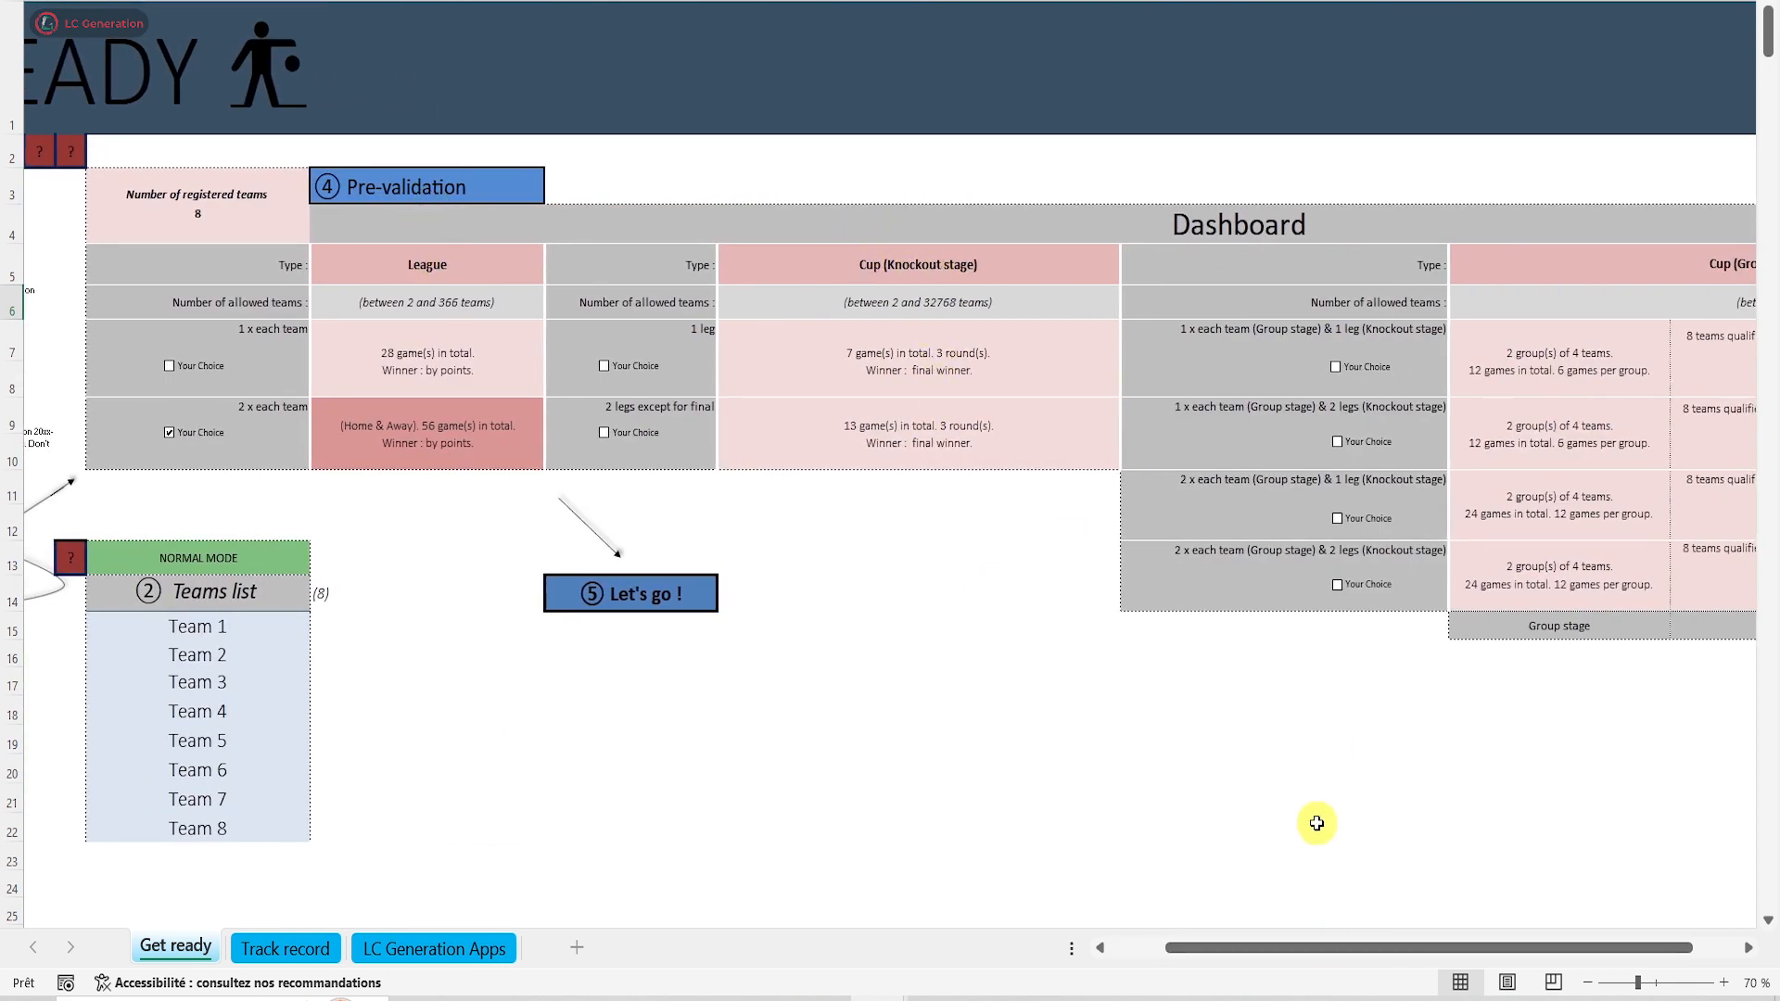
left_click_drag(1256, 946, 1299, 946)
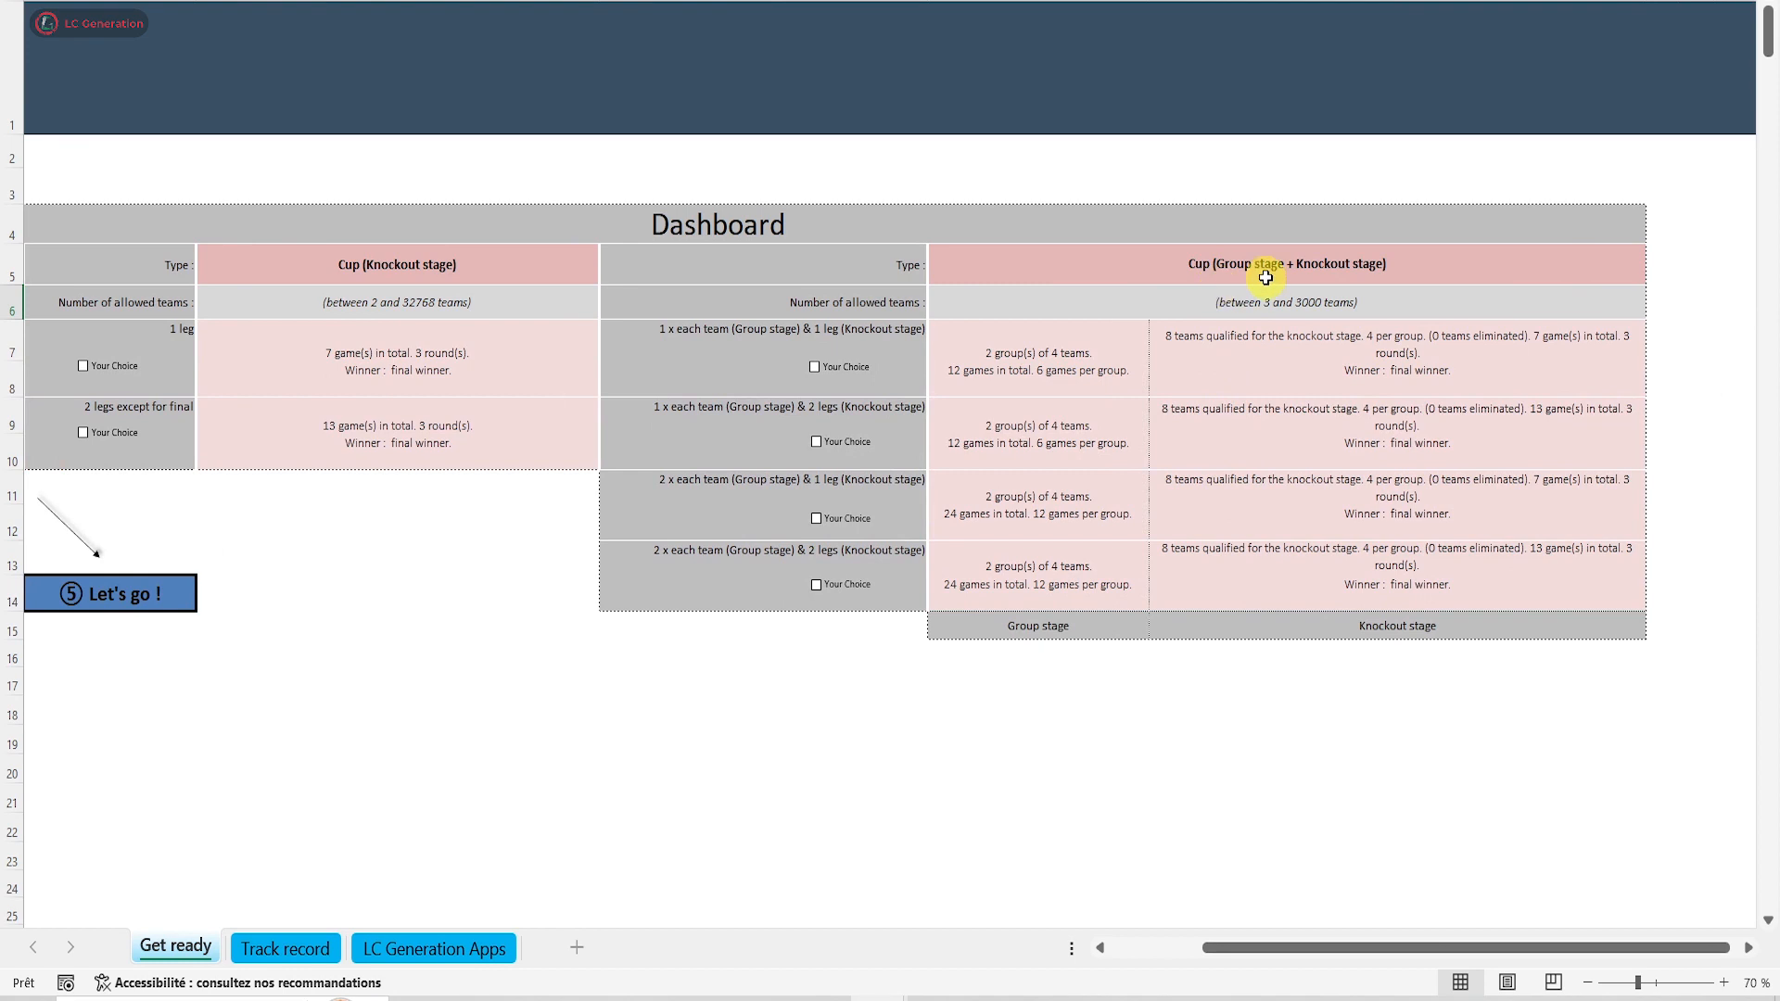
left_click_drag(1265, 942, 1172, 944)
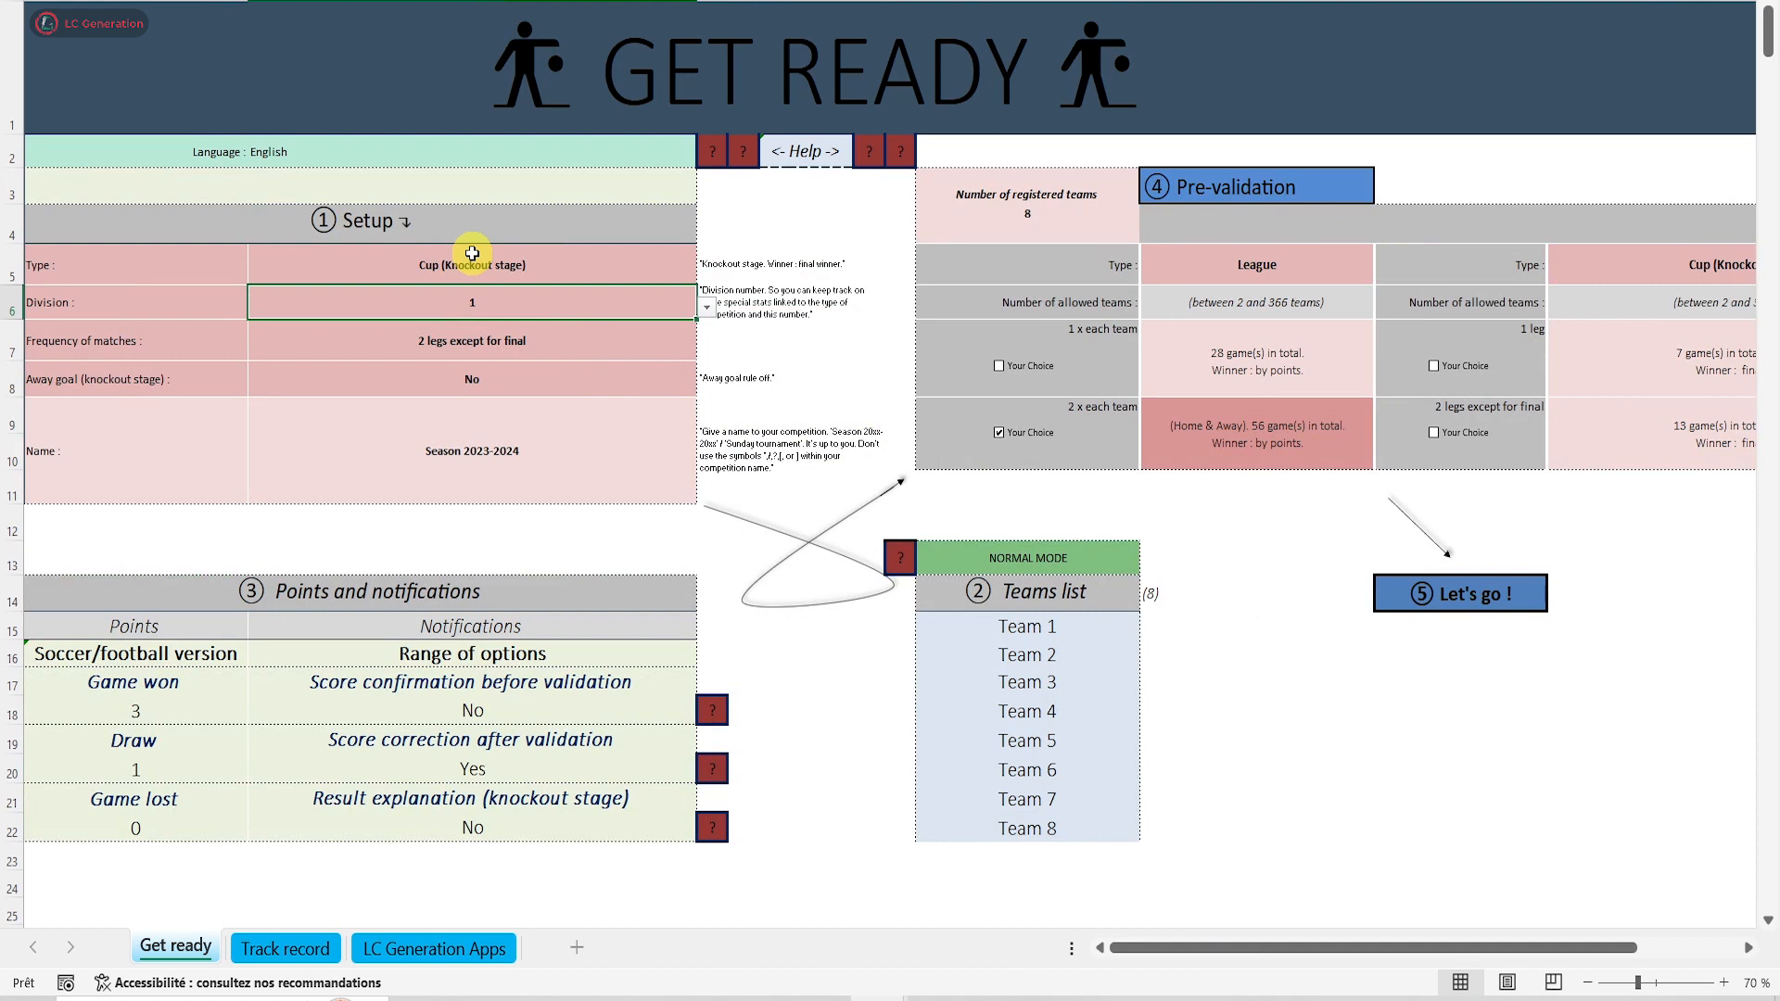
Keep the division at 1 and set the frequency of matches to 2 legs except for final.
left_click(707, 306)
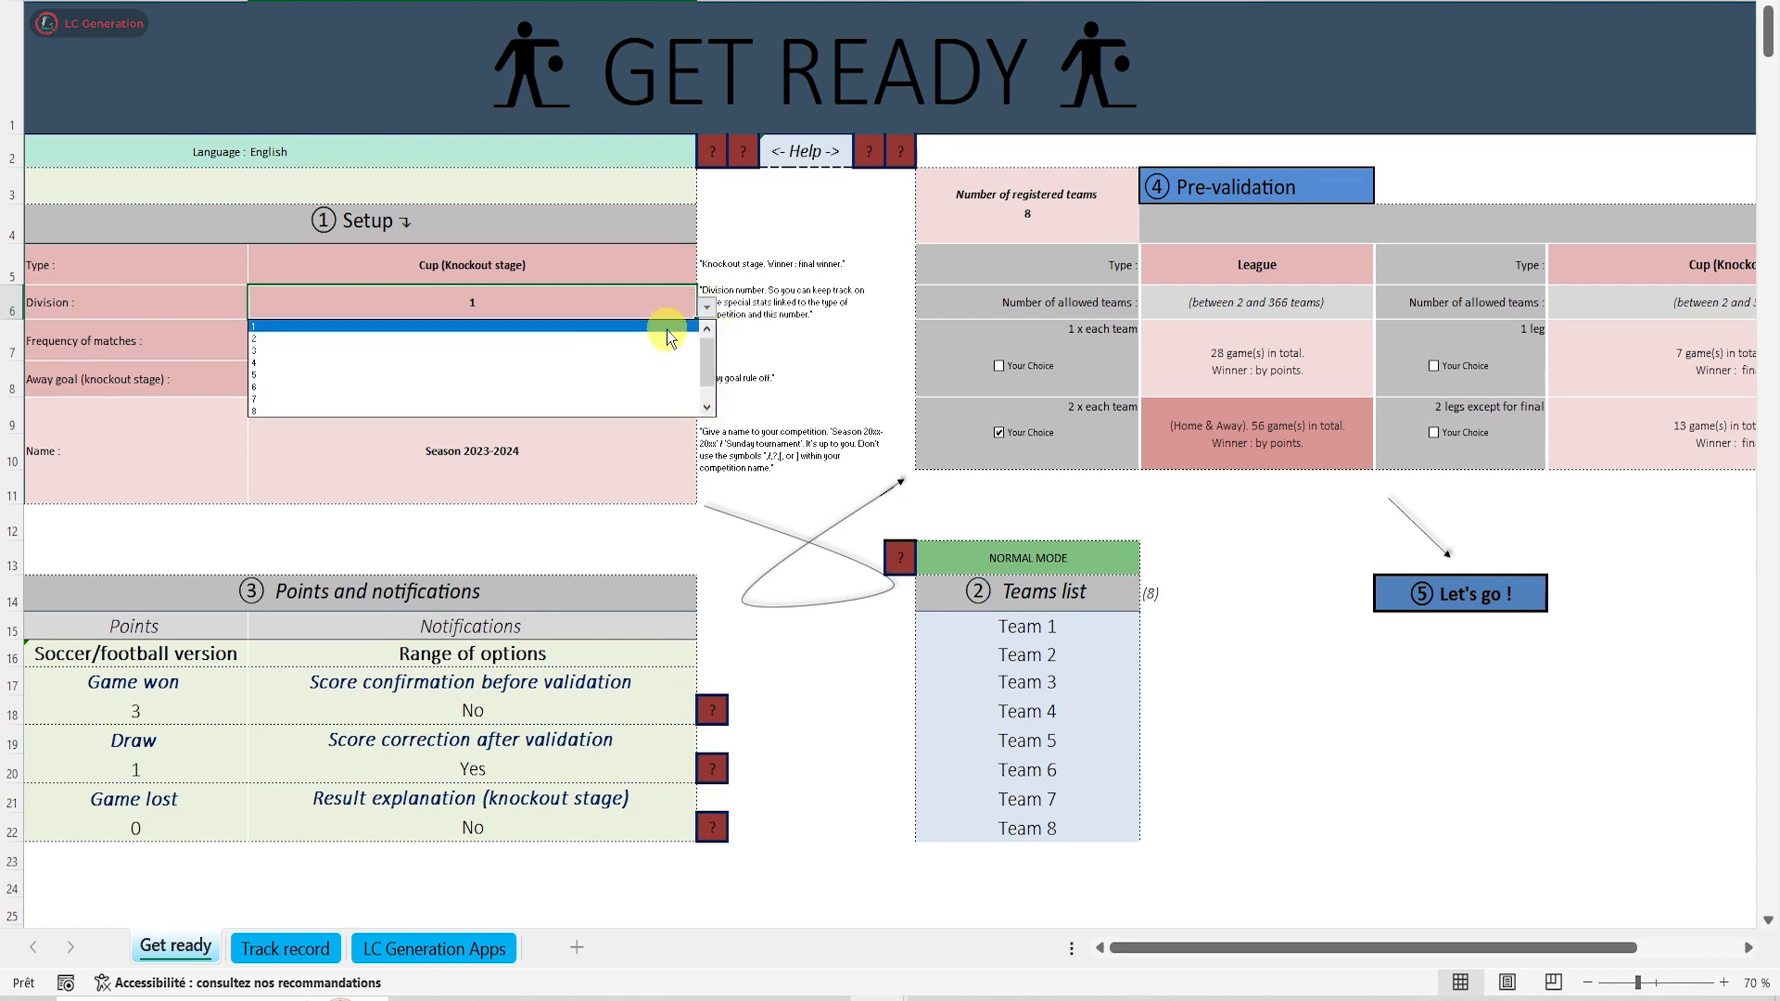
key("Return")
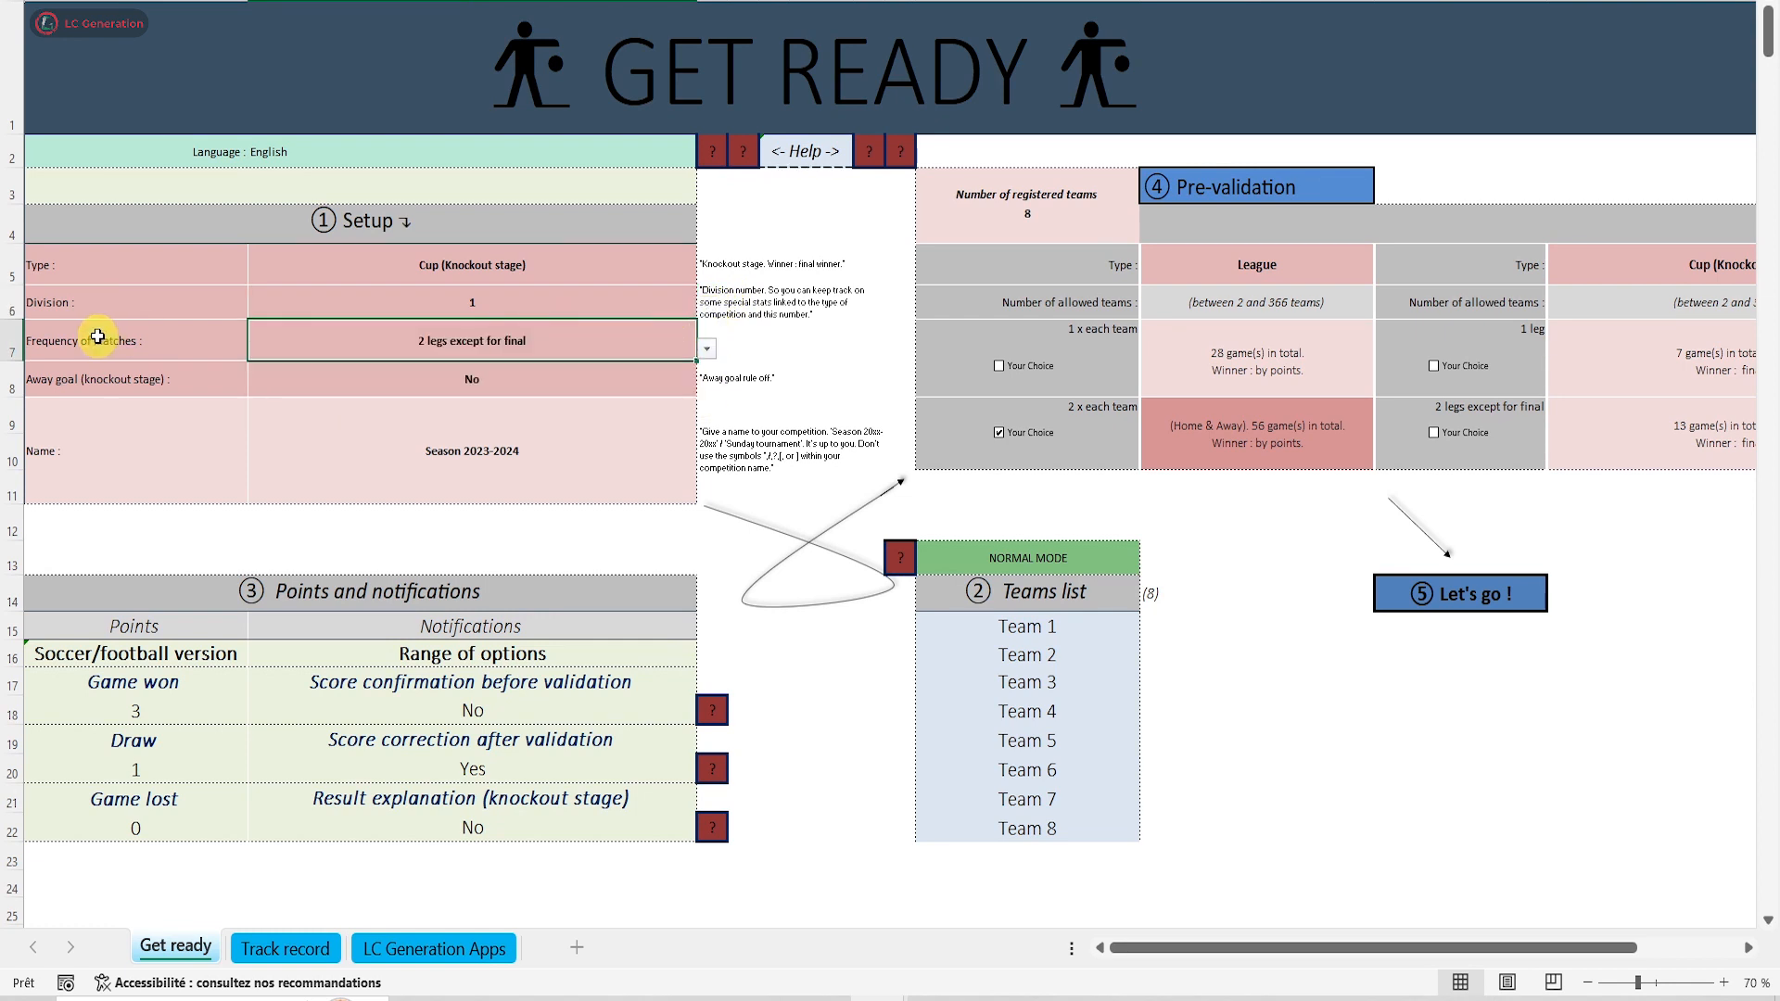
left_click(707, 349)
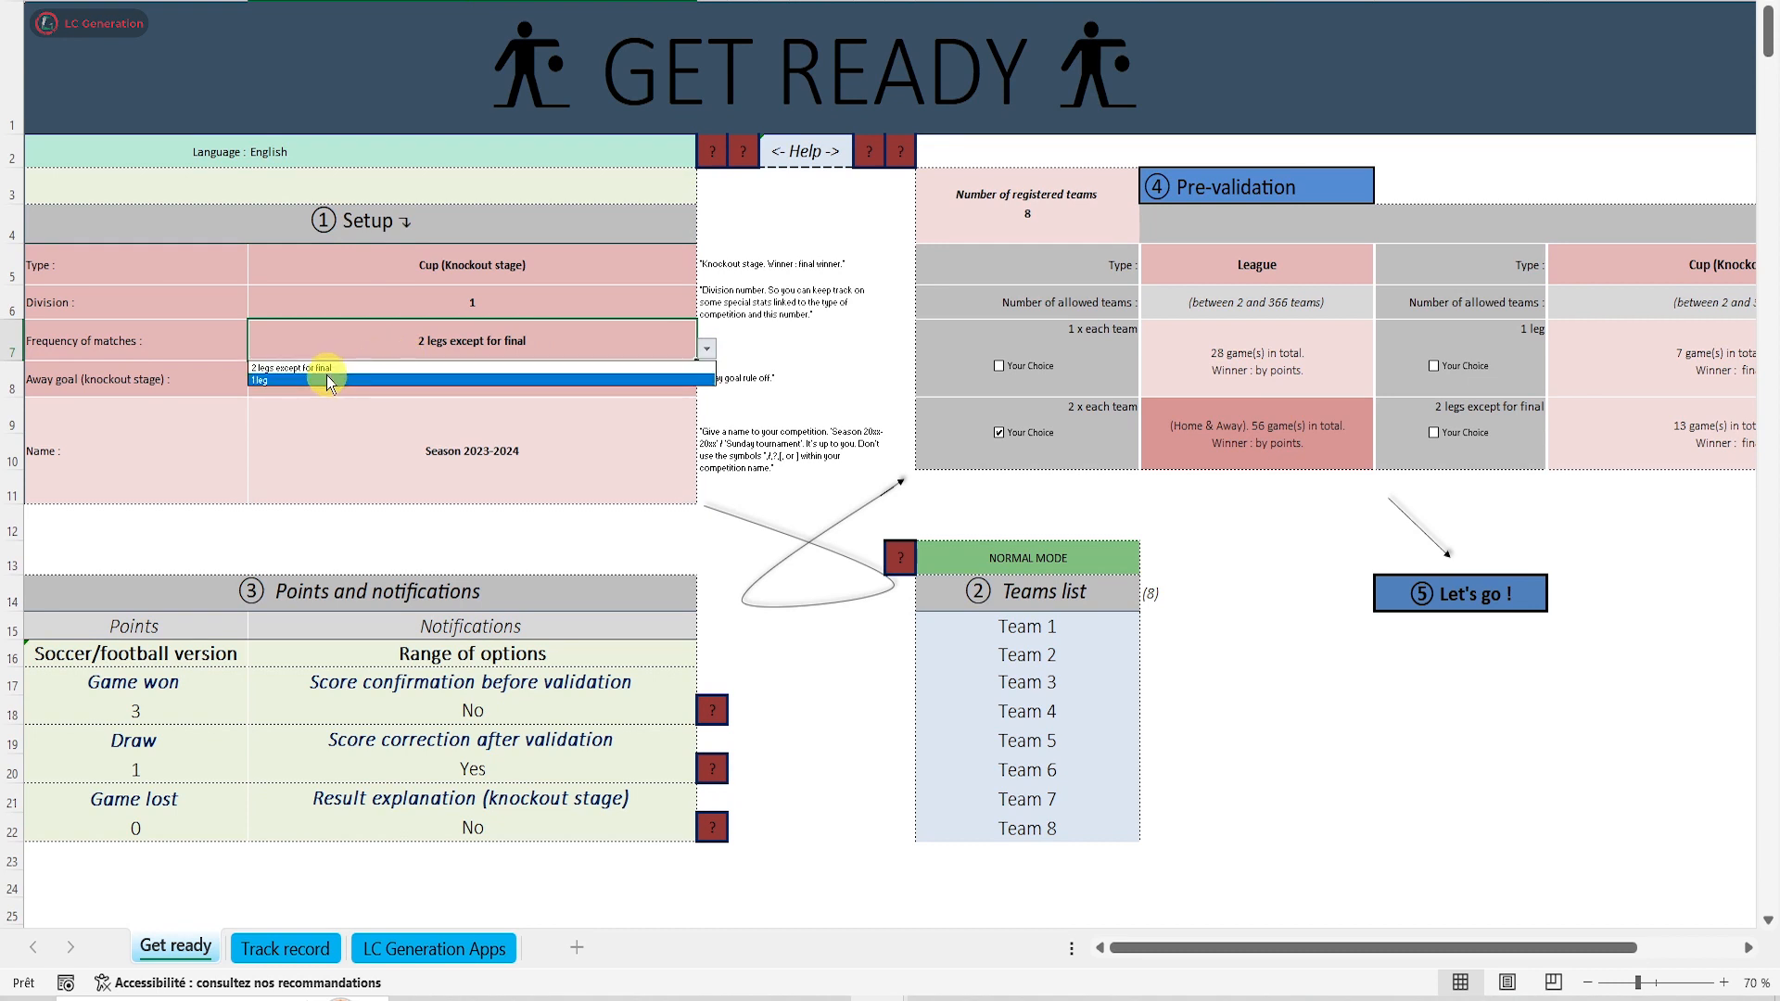
left_click(381, 368)
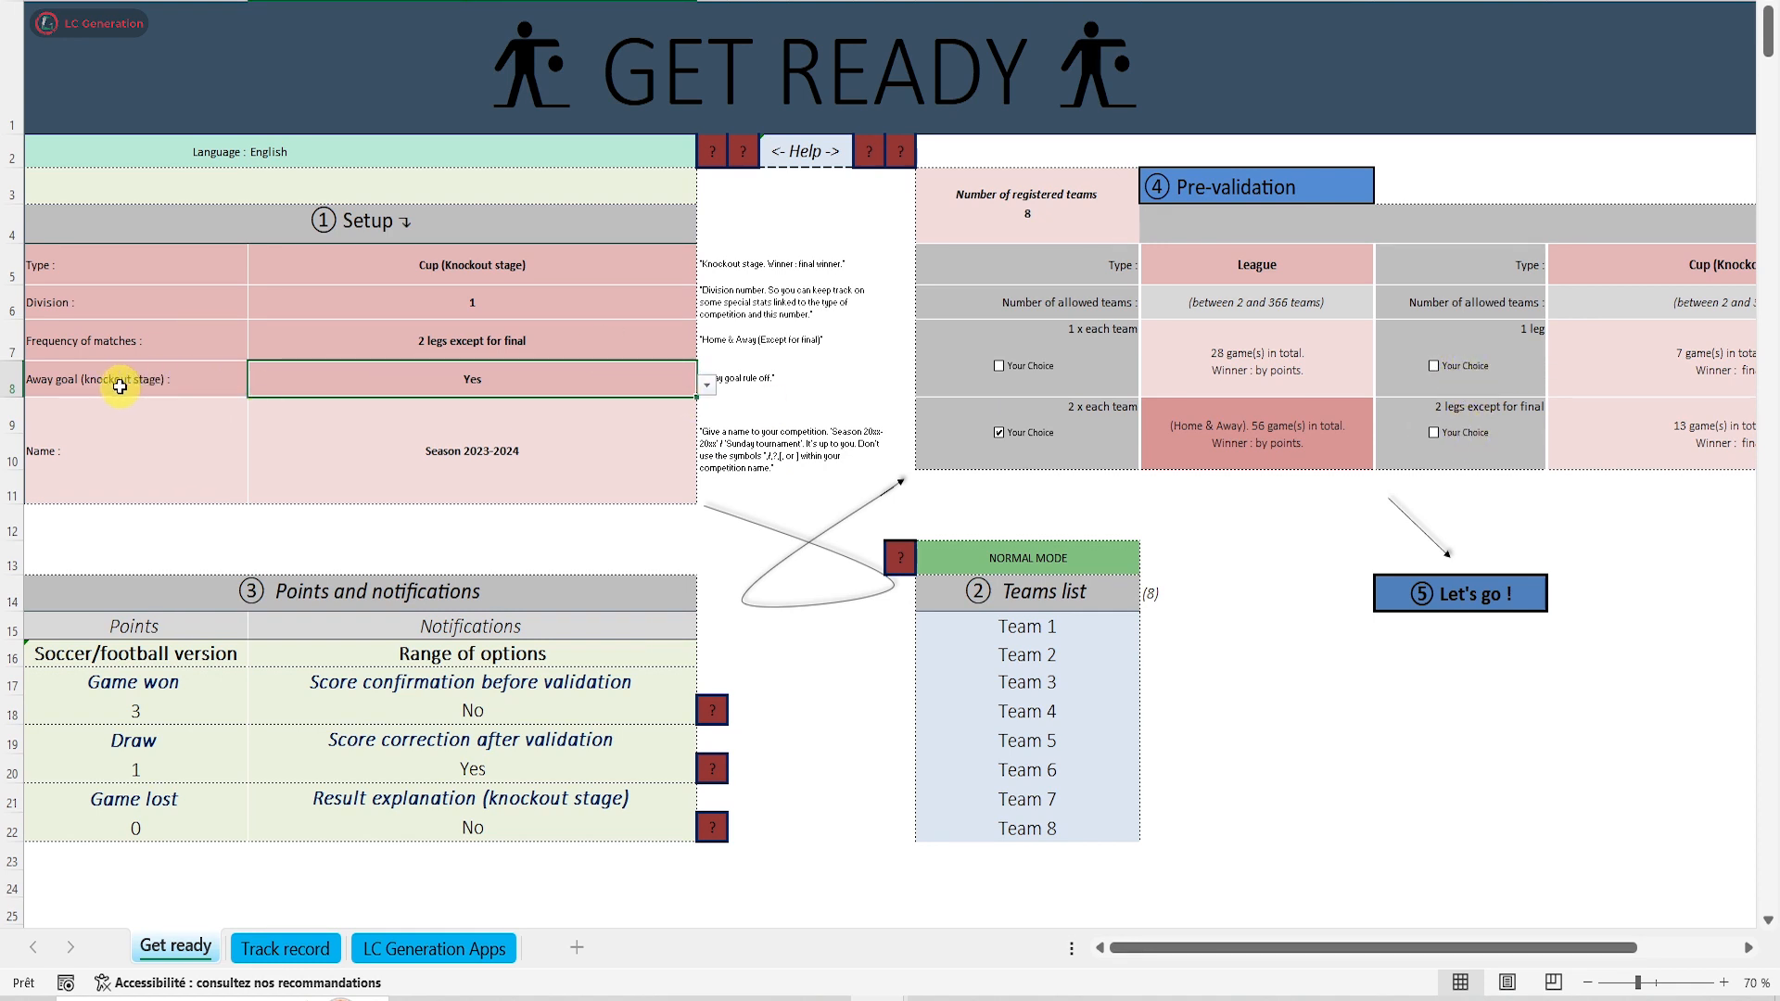
Set the away goal rule for the knockout stage to No and name the competition "Cup 2024 2025".
left_click(706, 385)
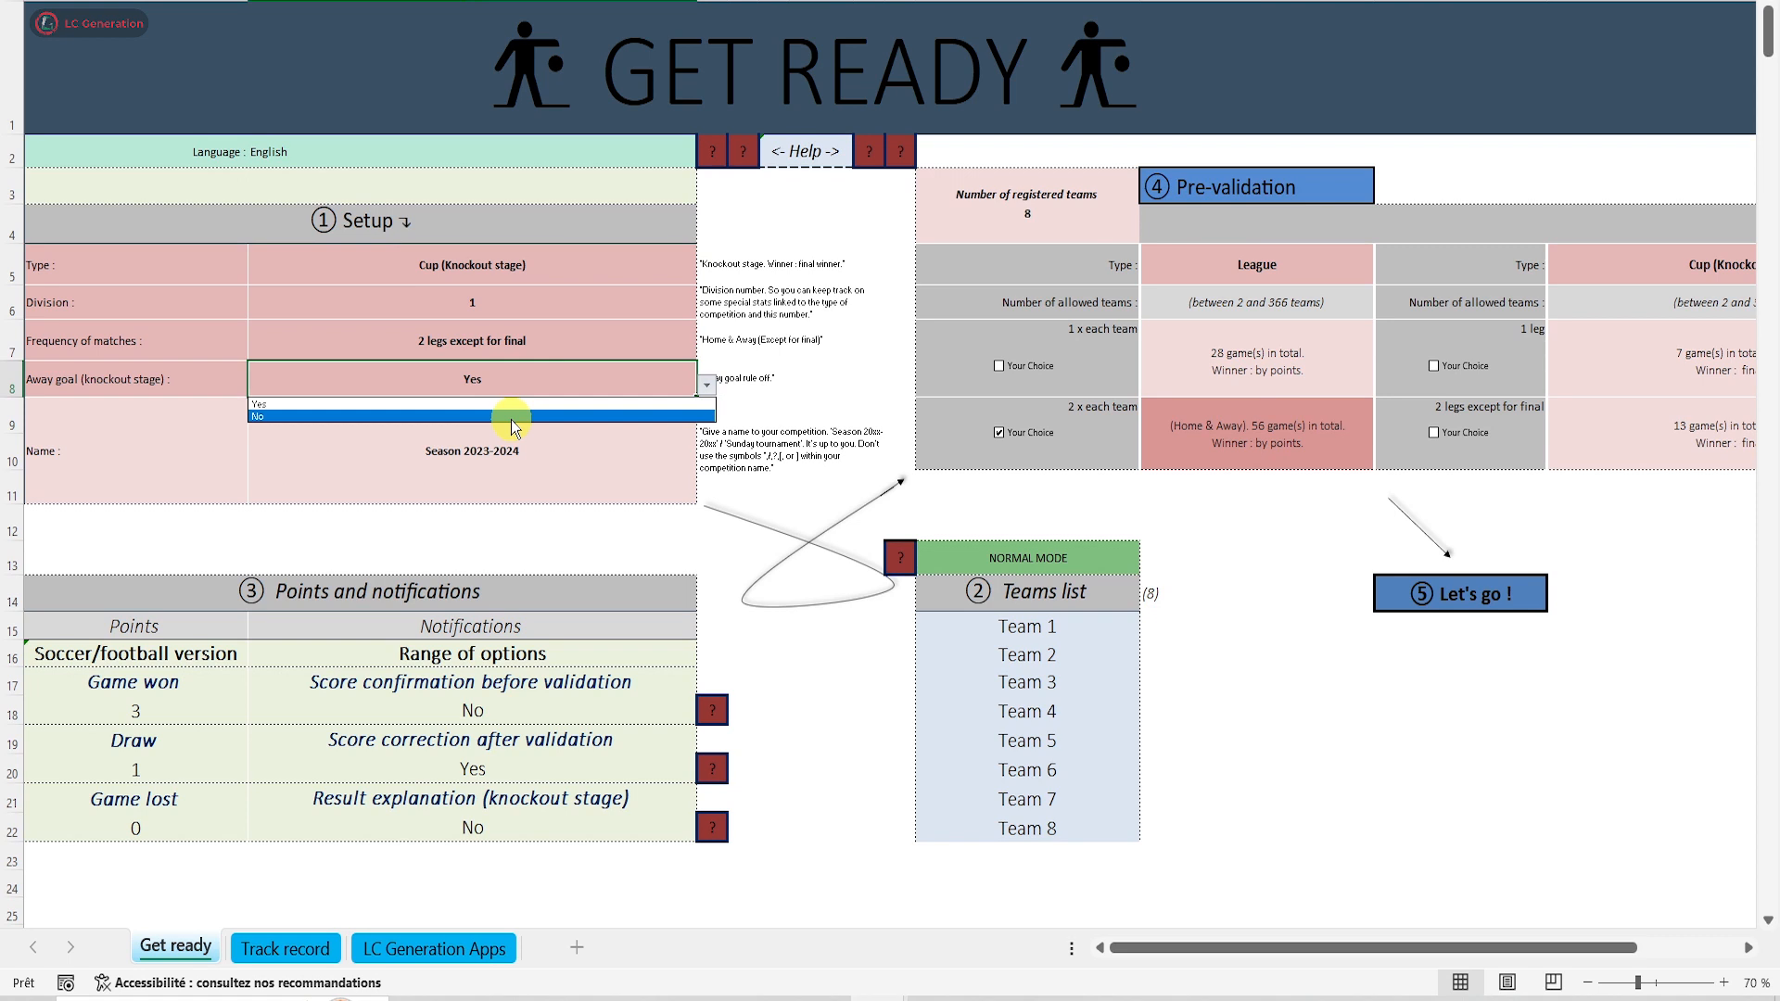
left_click(510, 416)
left_click(167, 449)
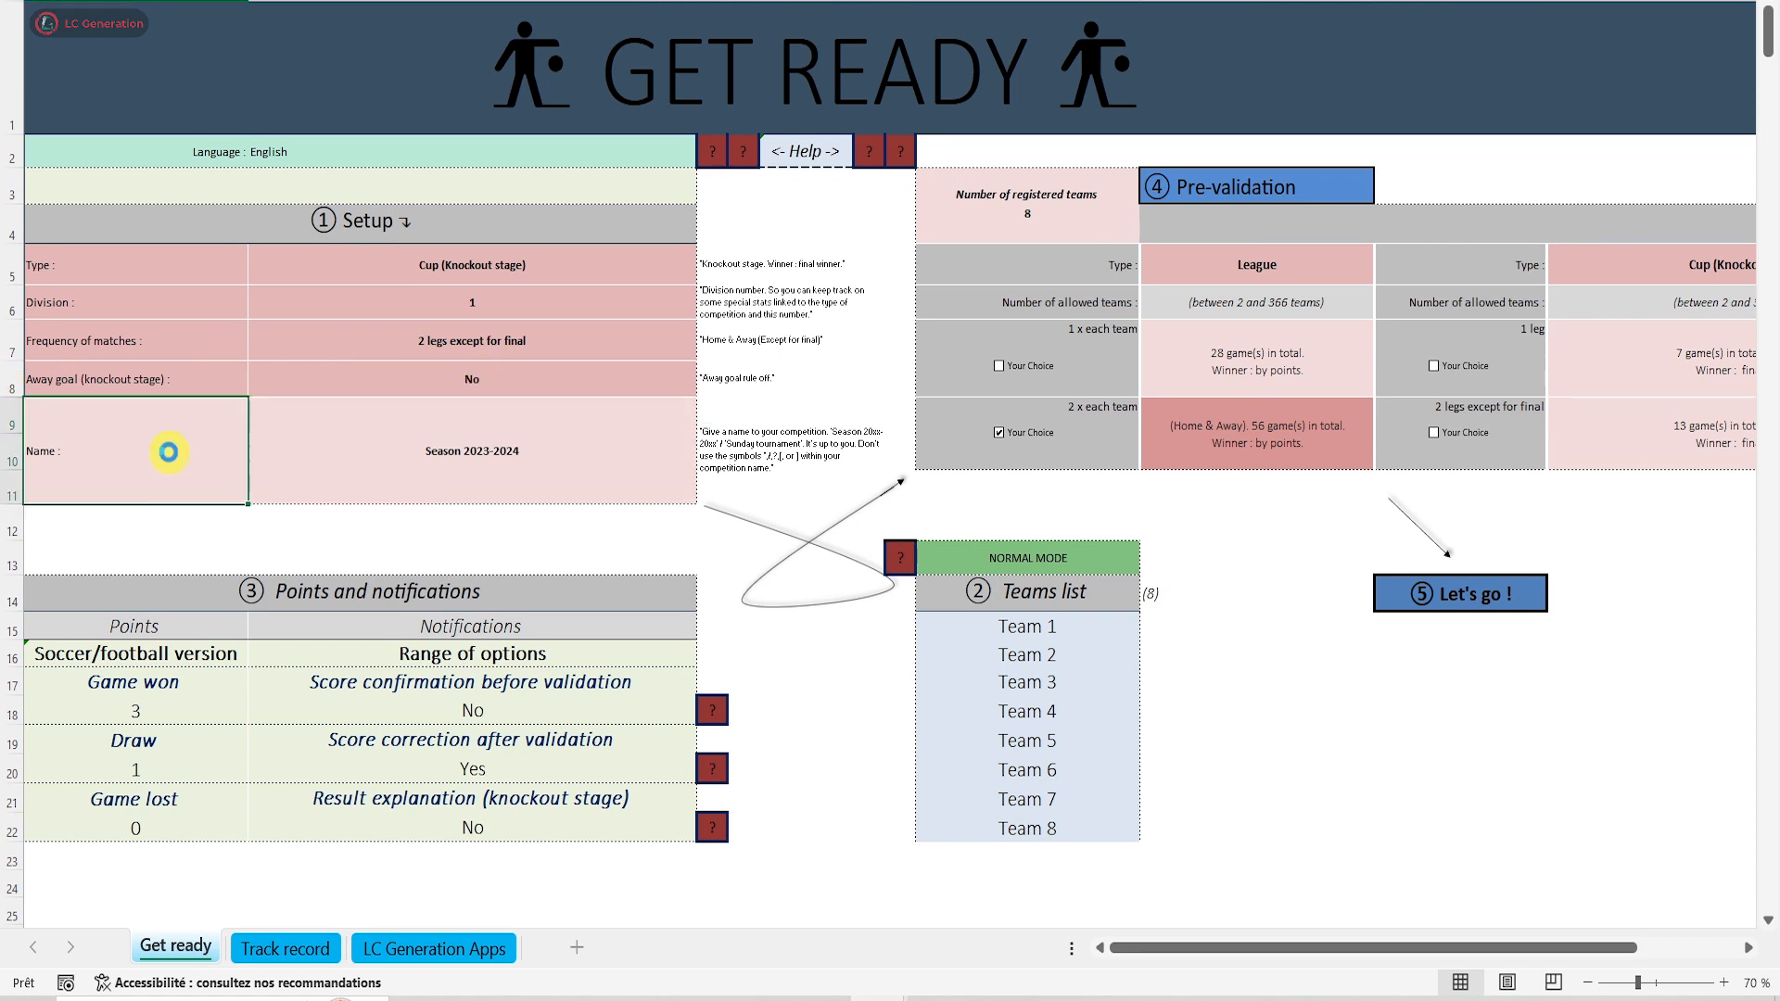
left_click(449, 445)
type("Cup 2024 2025")
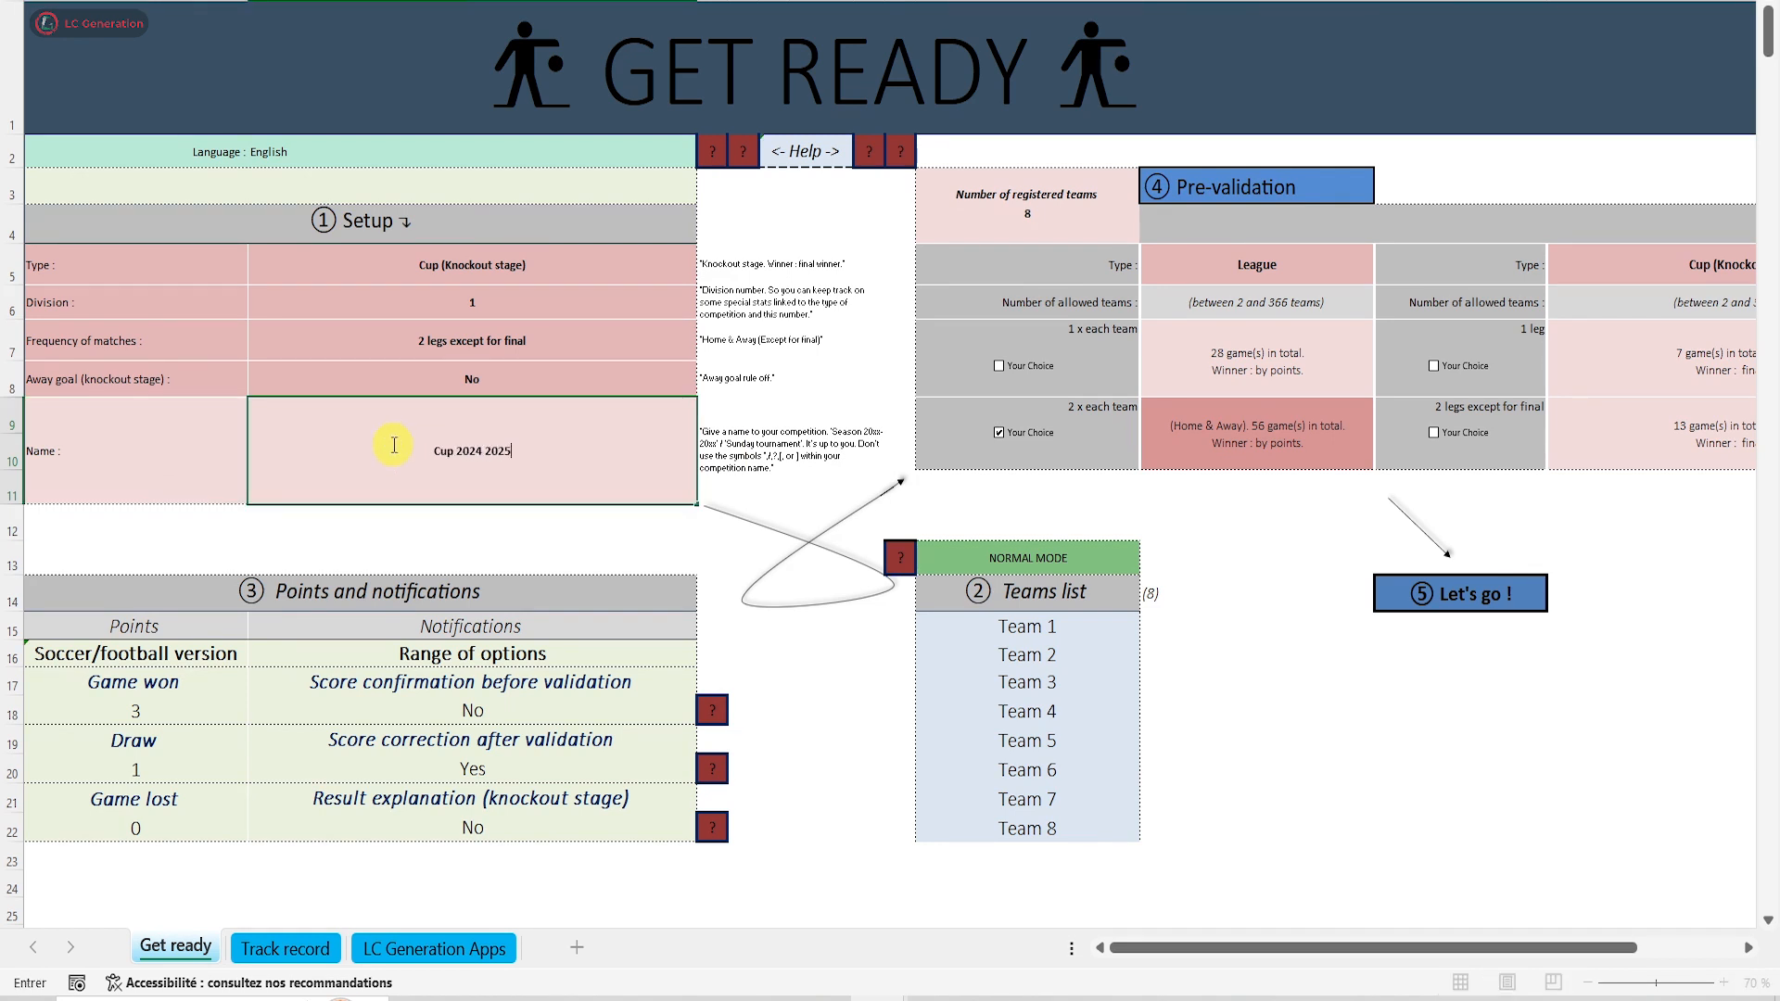
key("Return")
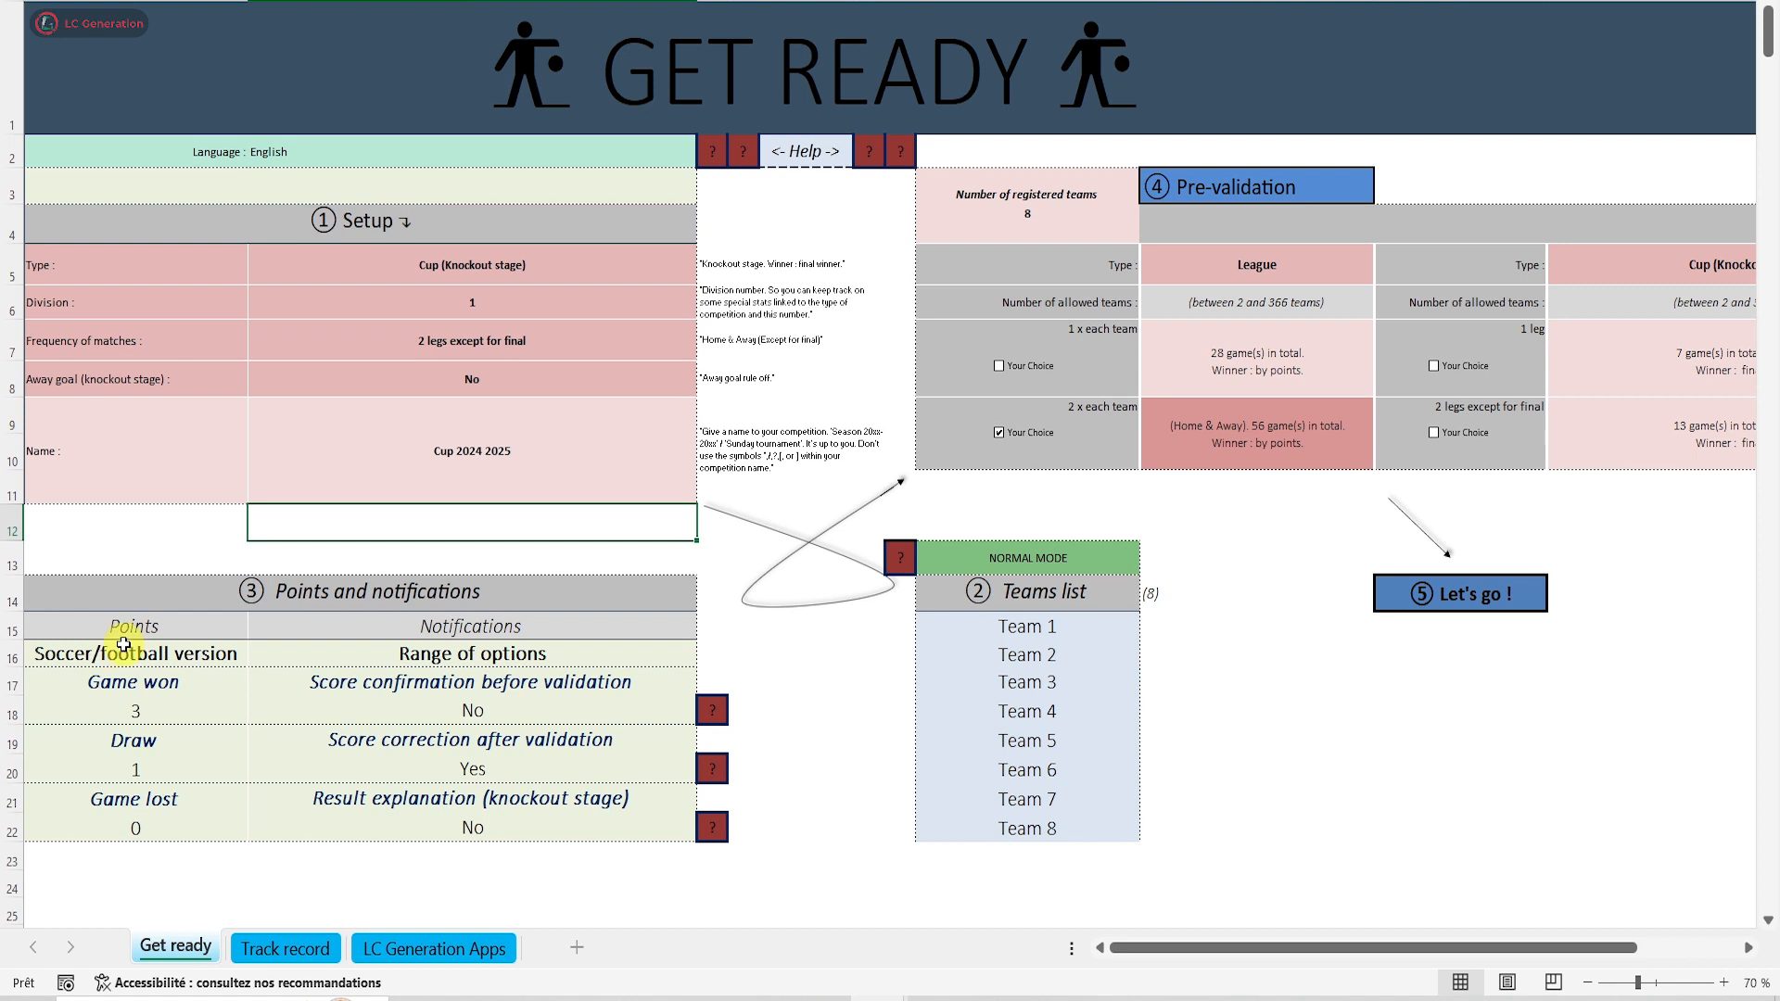
left_click(385, 626)
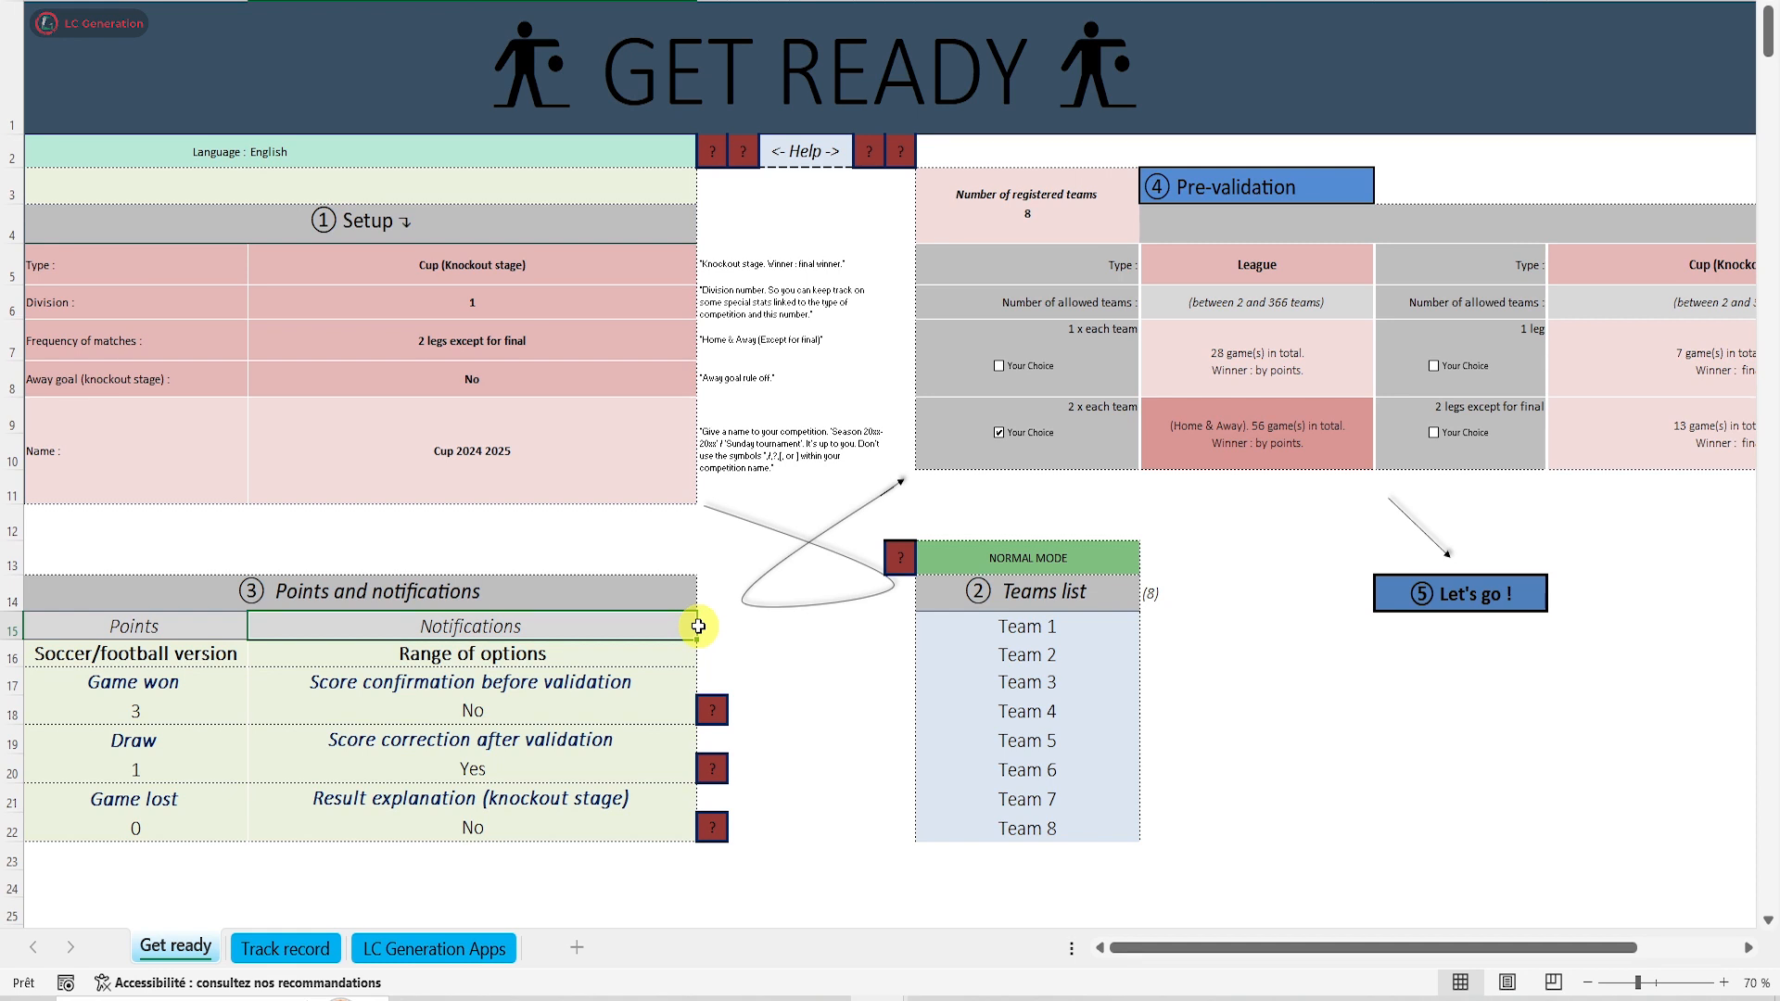
Replace the teams list with Arsenal, Real Madrid, Man City, Man U, PSG, Liverpool, Bayern and West Ham.
left_click_drag(1010, 627, 1104, 827)
key("Delete")
left_click(1013, 625)
type("Arsenal")
key("Return")
type("Real Ma")
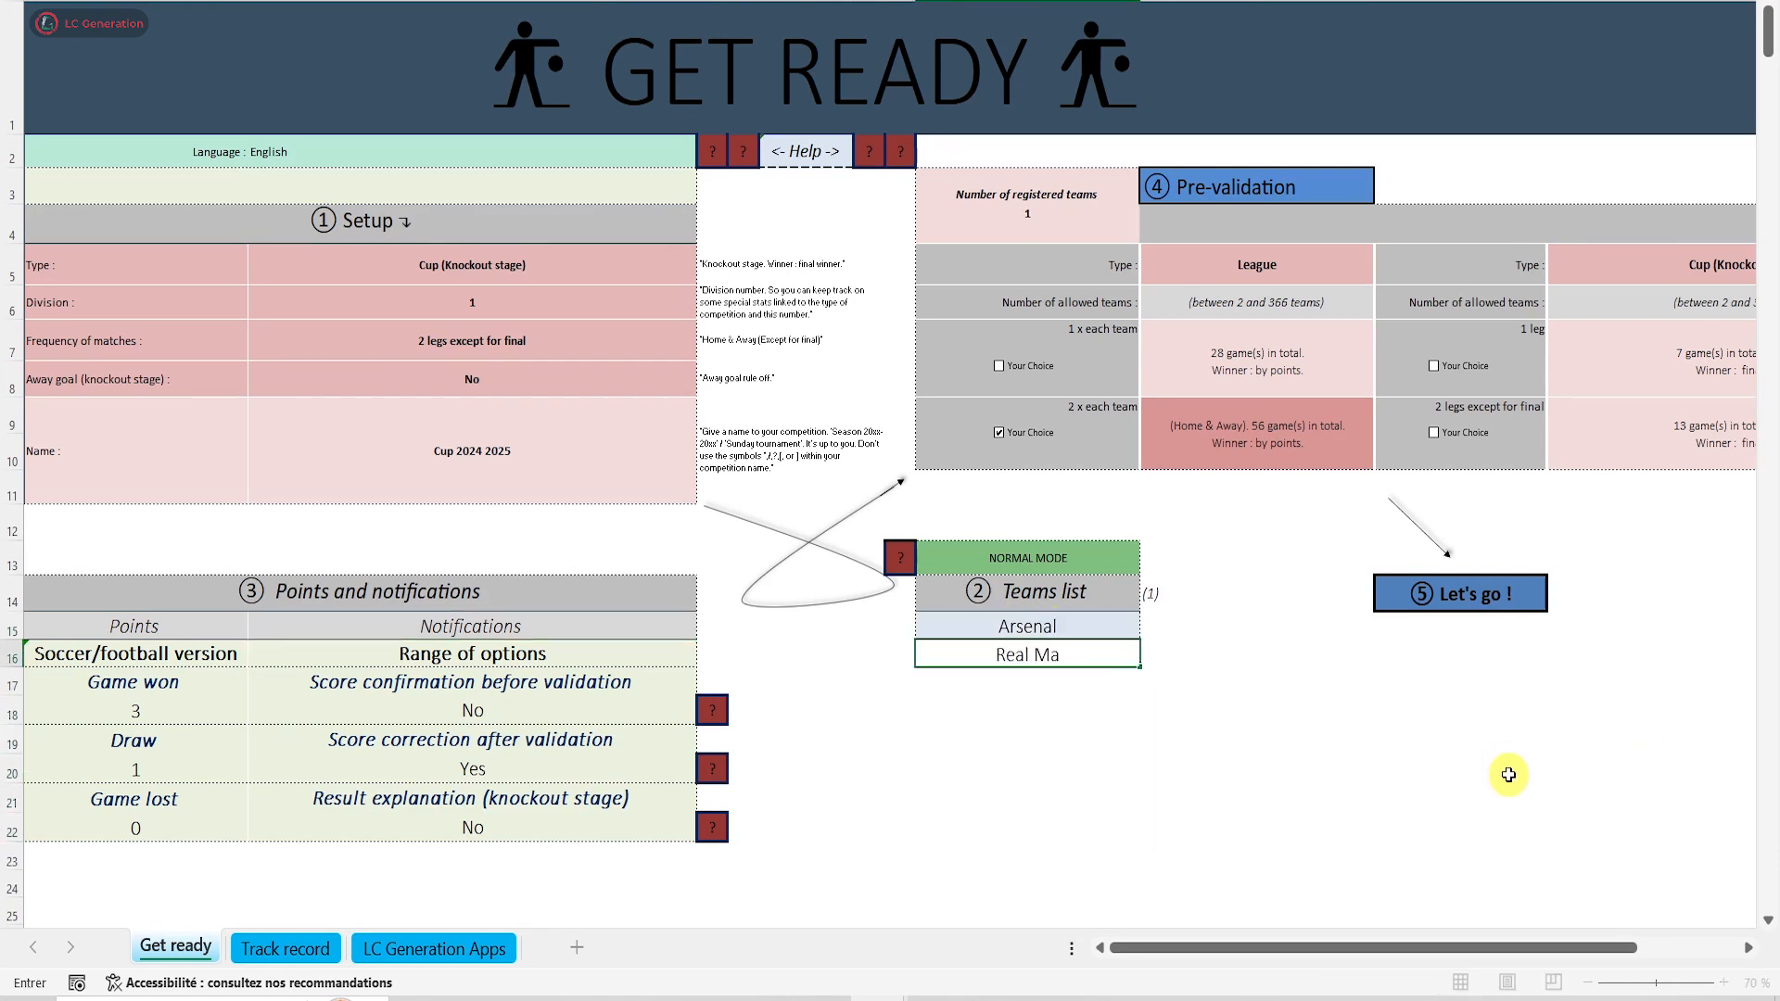
type("drid Man City Man U PSG Liverpool B")
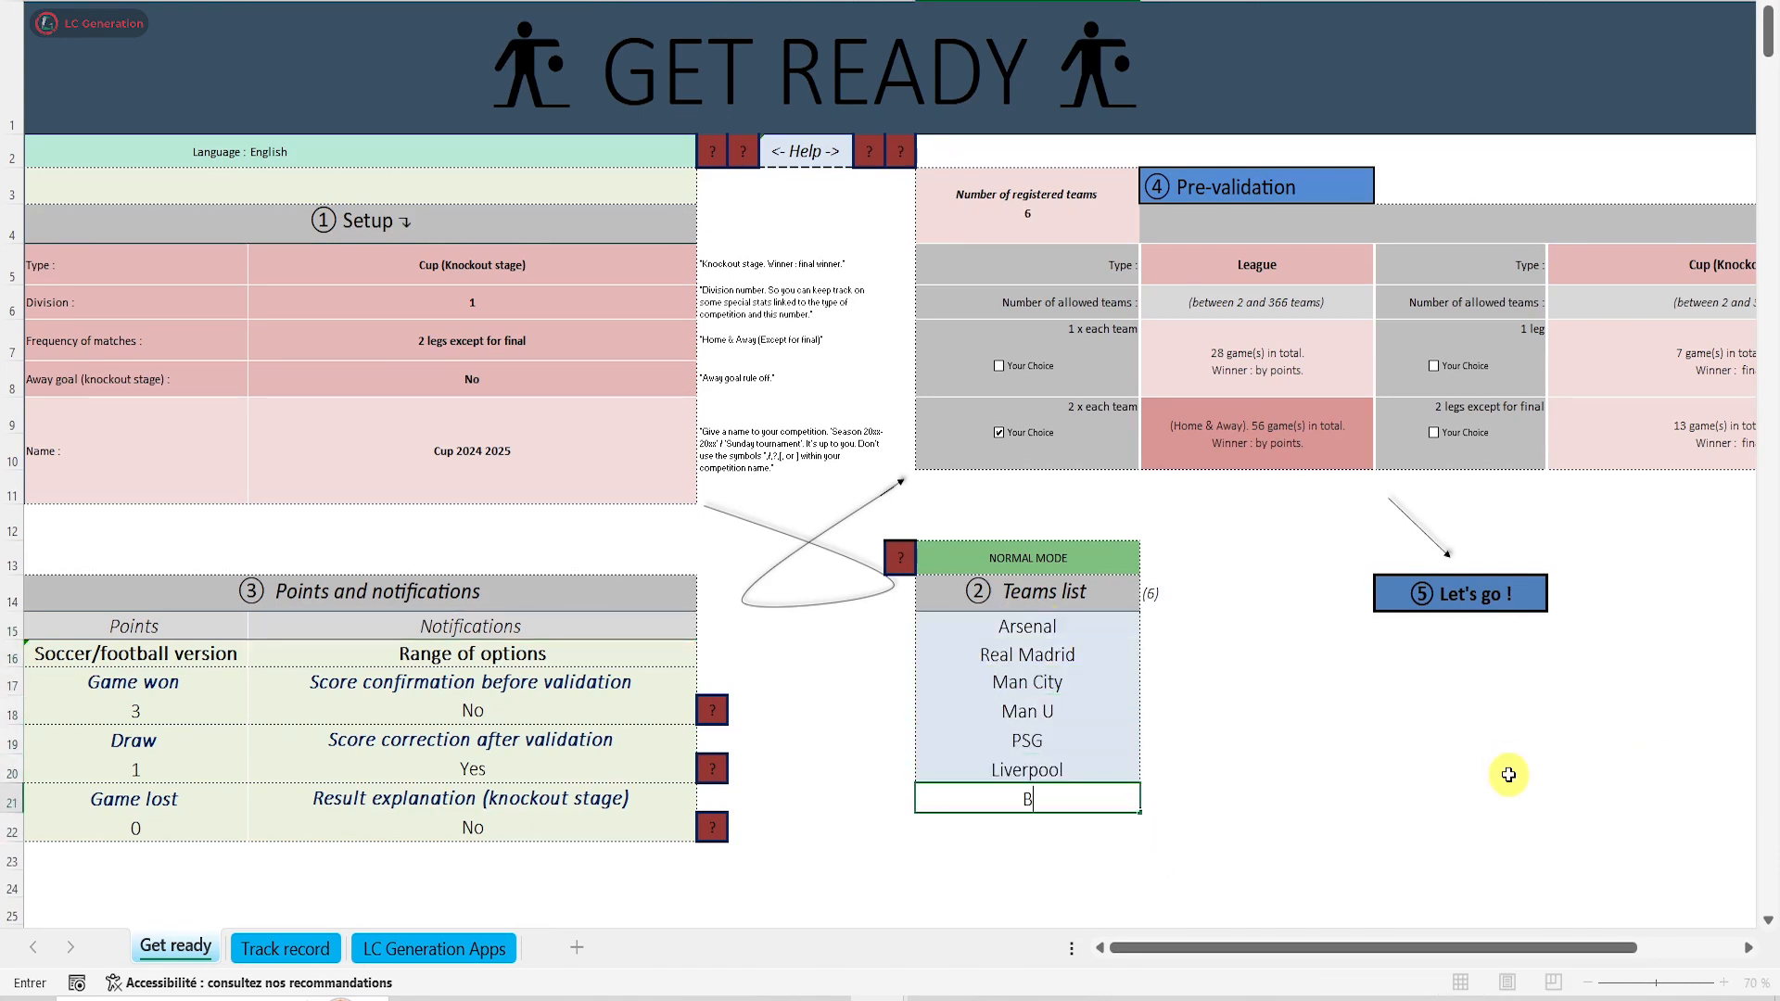
type("ayern")
key("Return")
type("West Ham")
key("Return")
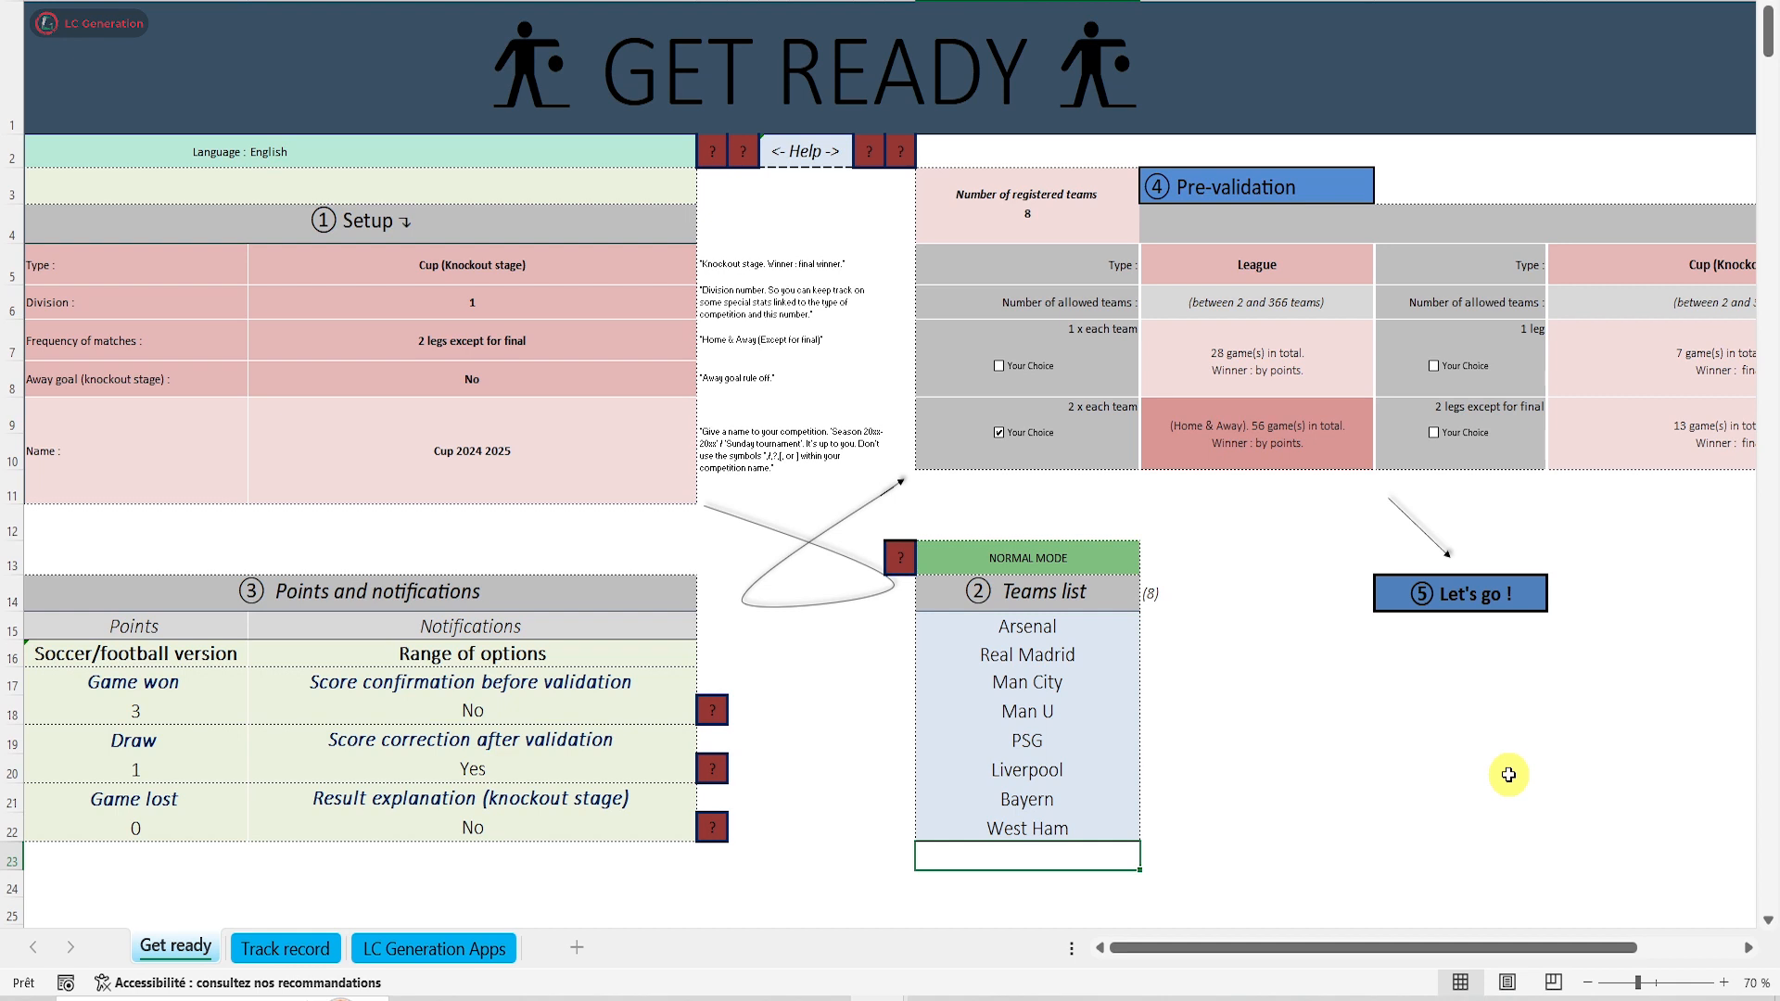
Run the pre-validation of the knockout cup setup.
mouse_move(1266, 950)
left_mouse_down()
mouse_move(1293, 952)
mouse_move(1277, 951)
left_mouse_up()
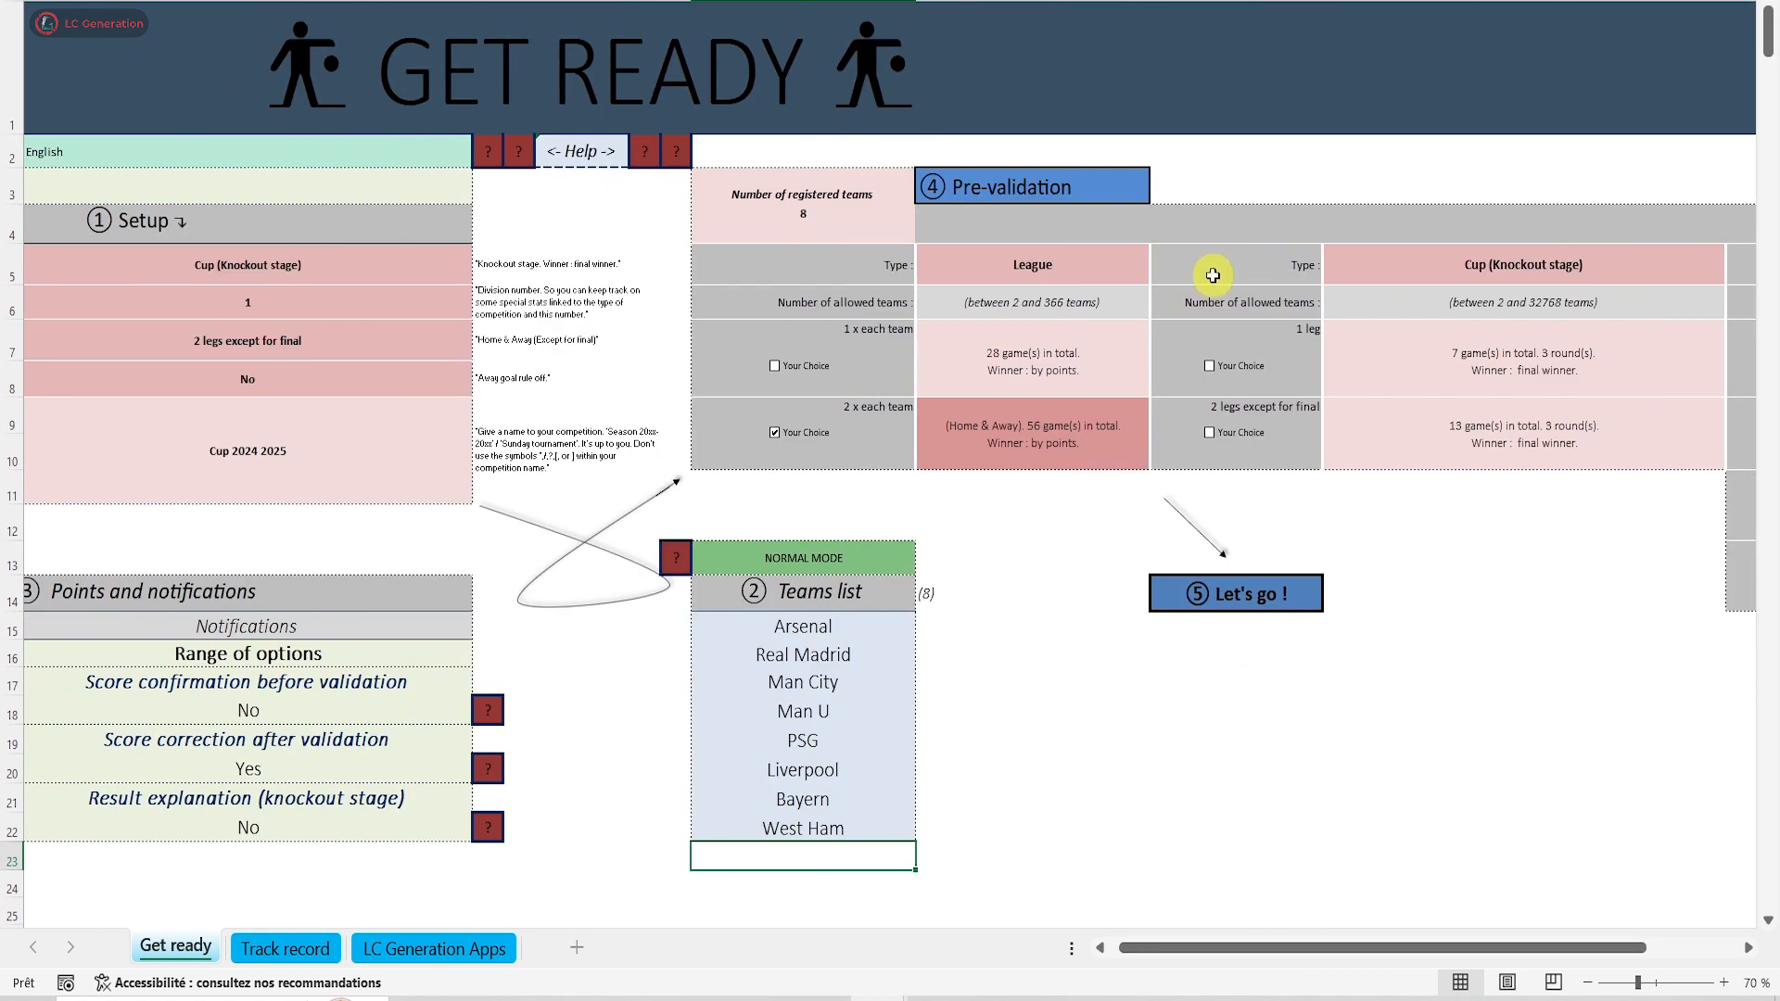
left_click(984, 195)
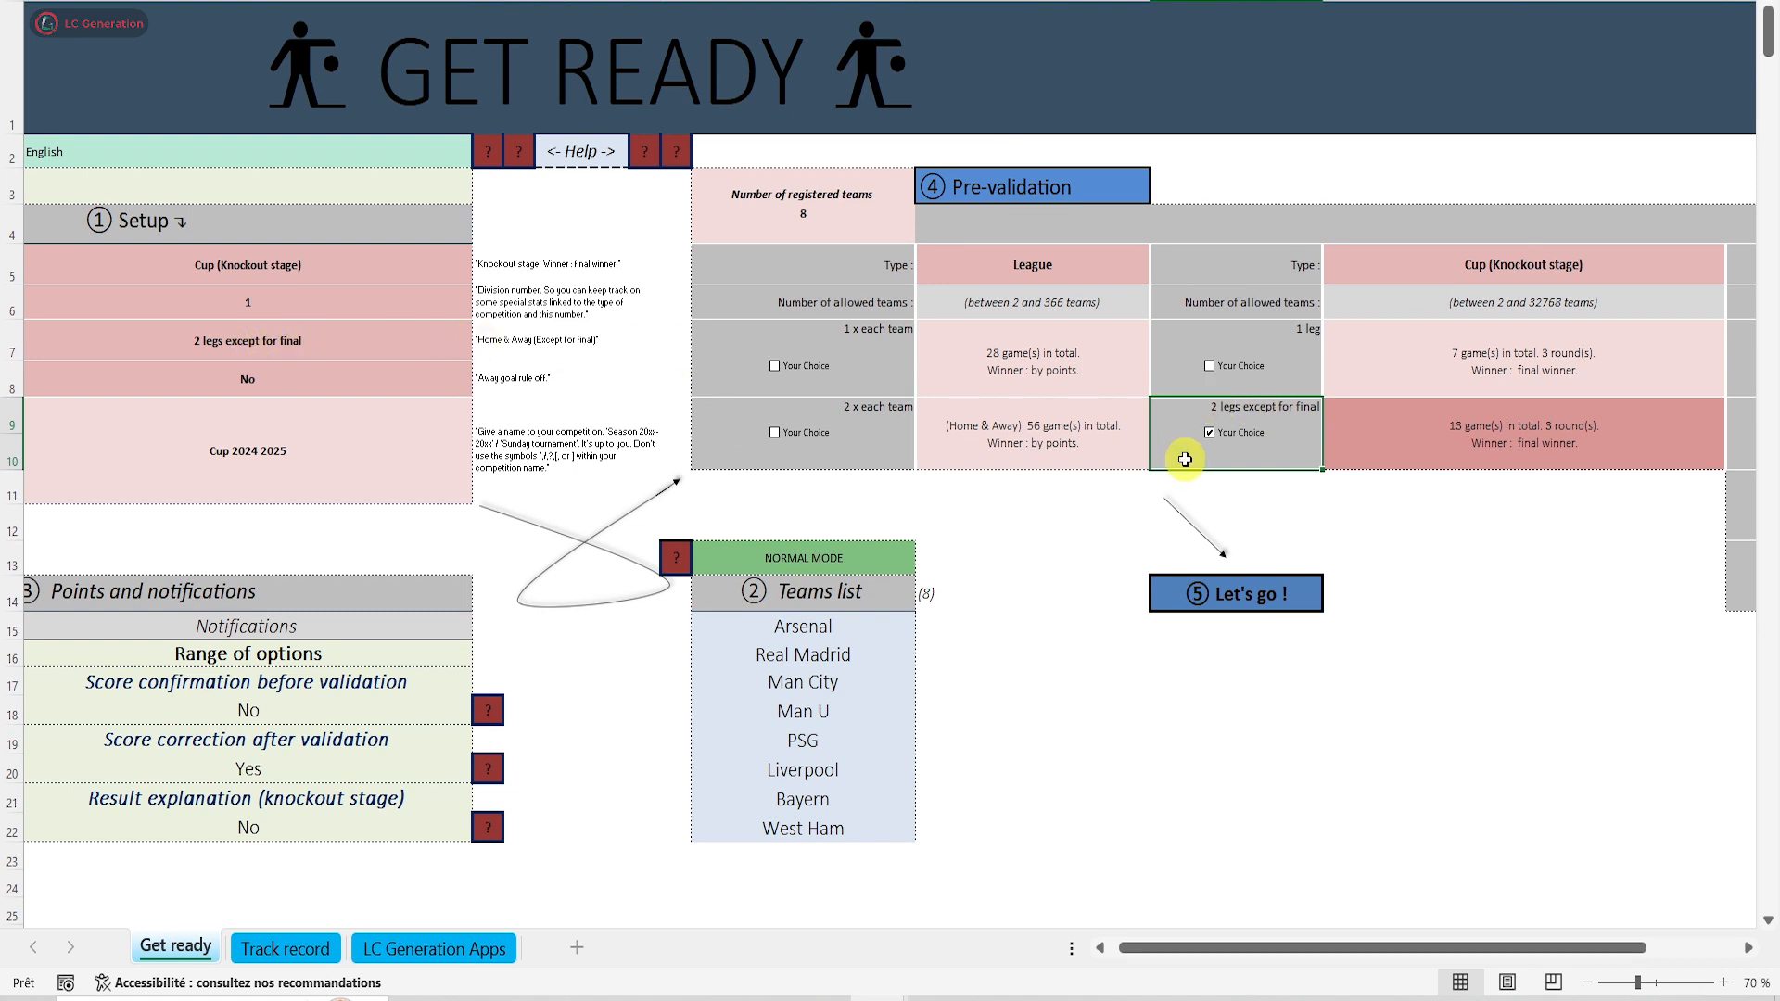
Launch the competition with a random draw for the 8 teams and confirm all prompts, viewing the bracket at 60% zoom.
left_click(1201, 594)
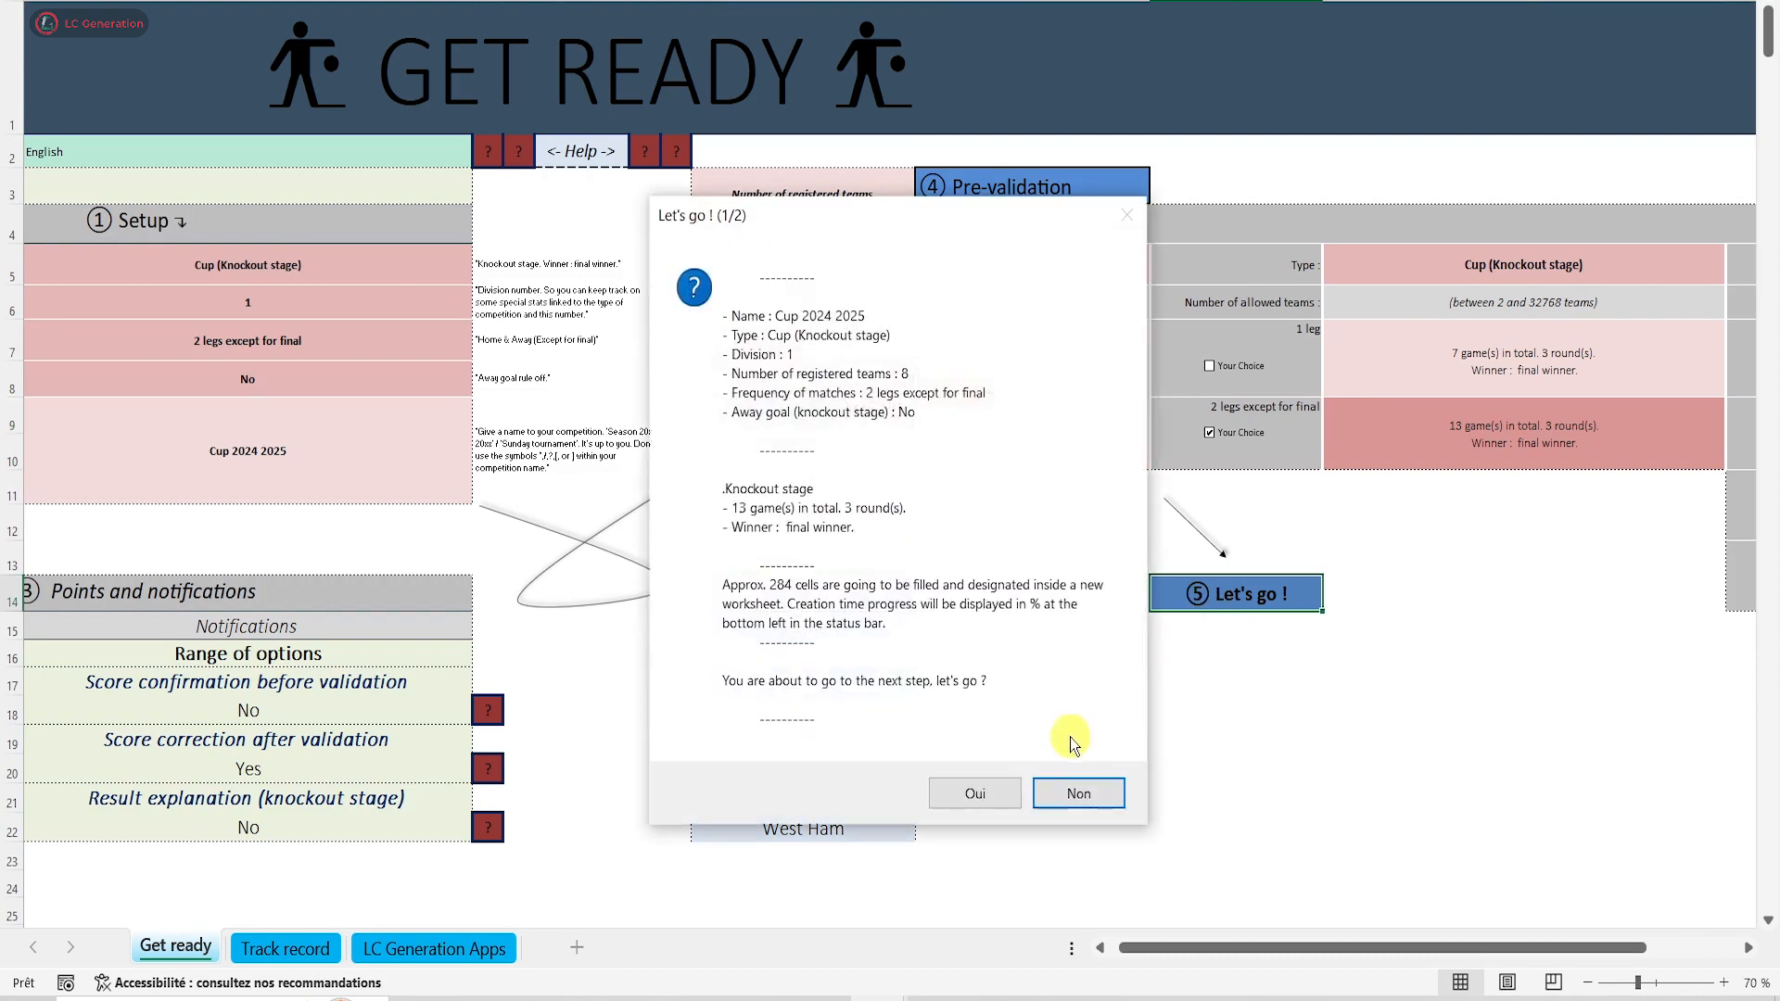
left_click(981, 795)
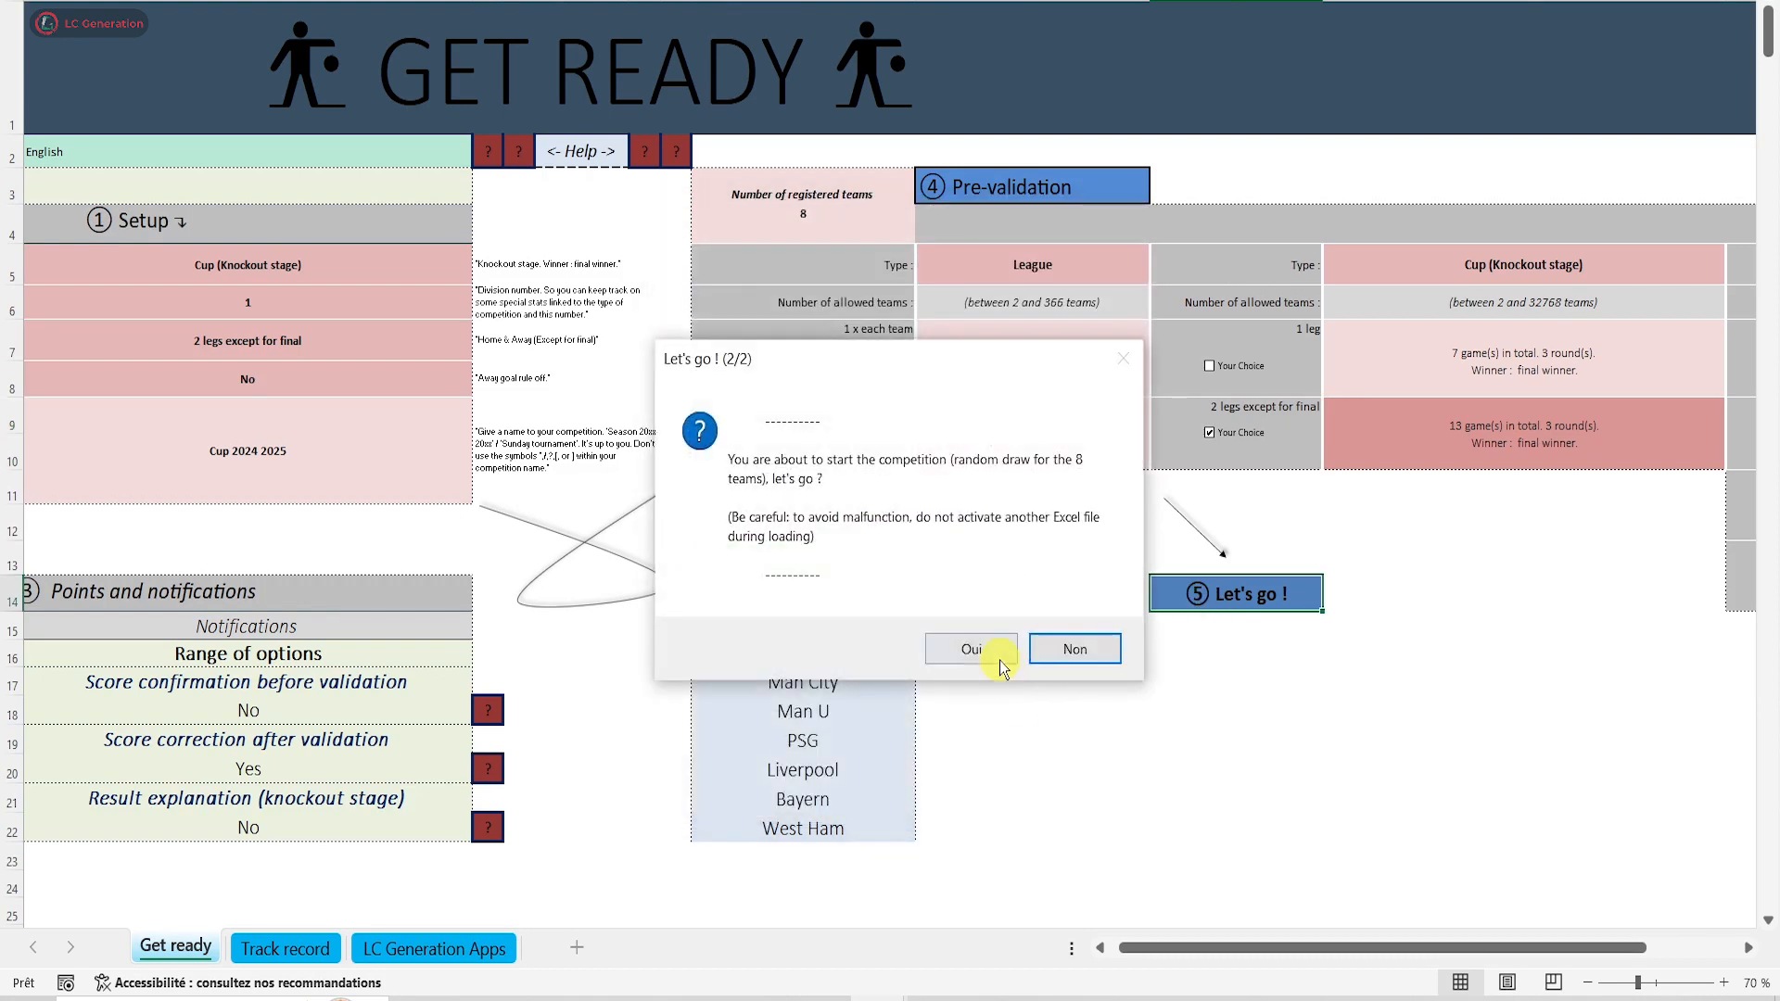
left_click(983, 650)
left_click(1066, 640)
left_click(1080, 623)
left_click(1587, 983)
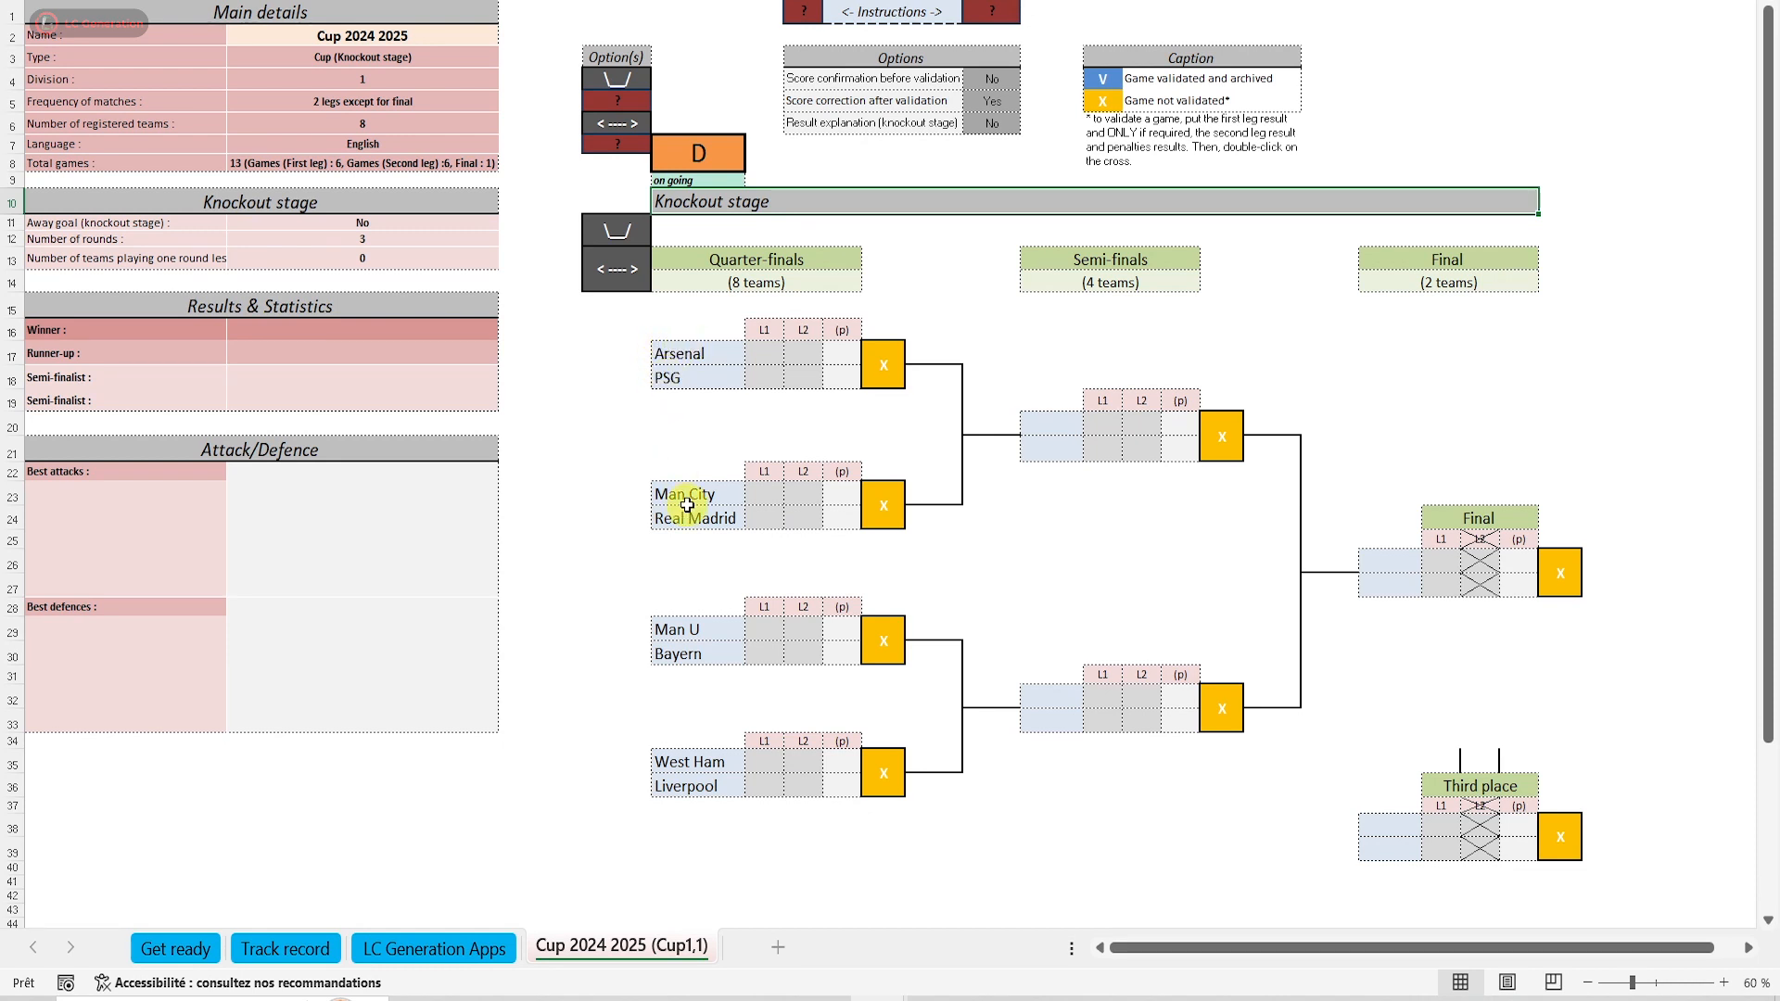
Delete the generated Cup 2024 2025 competition sheet and confirm the deletion.
left_click(699, 154)
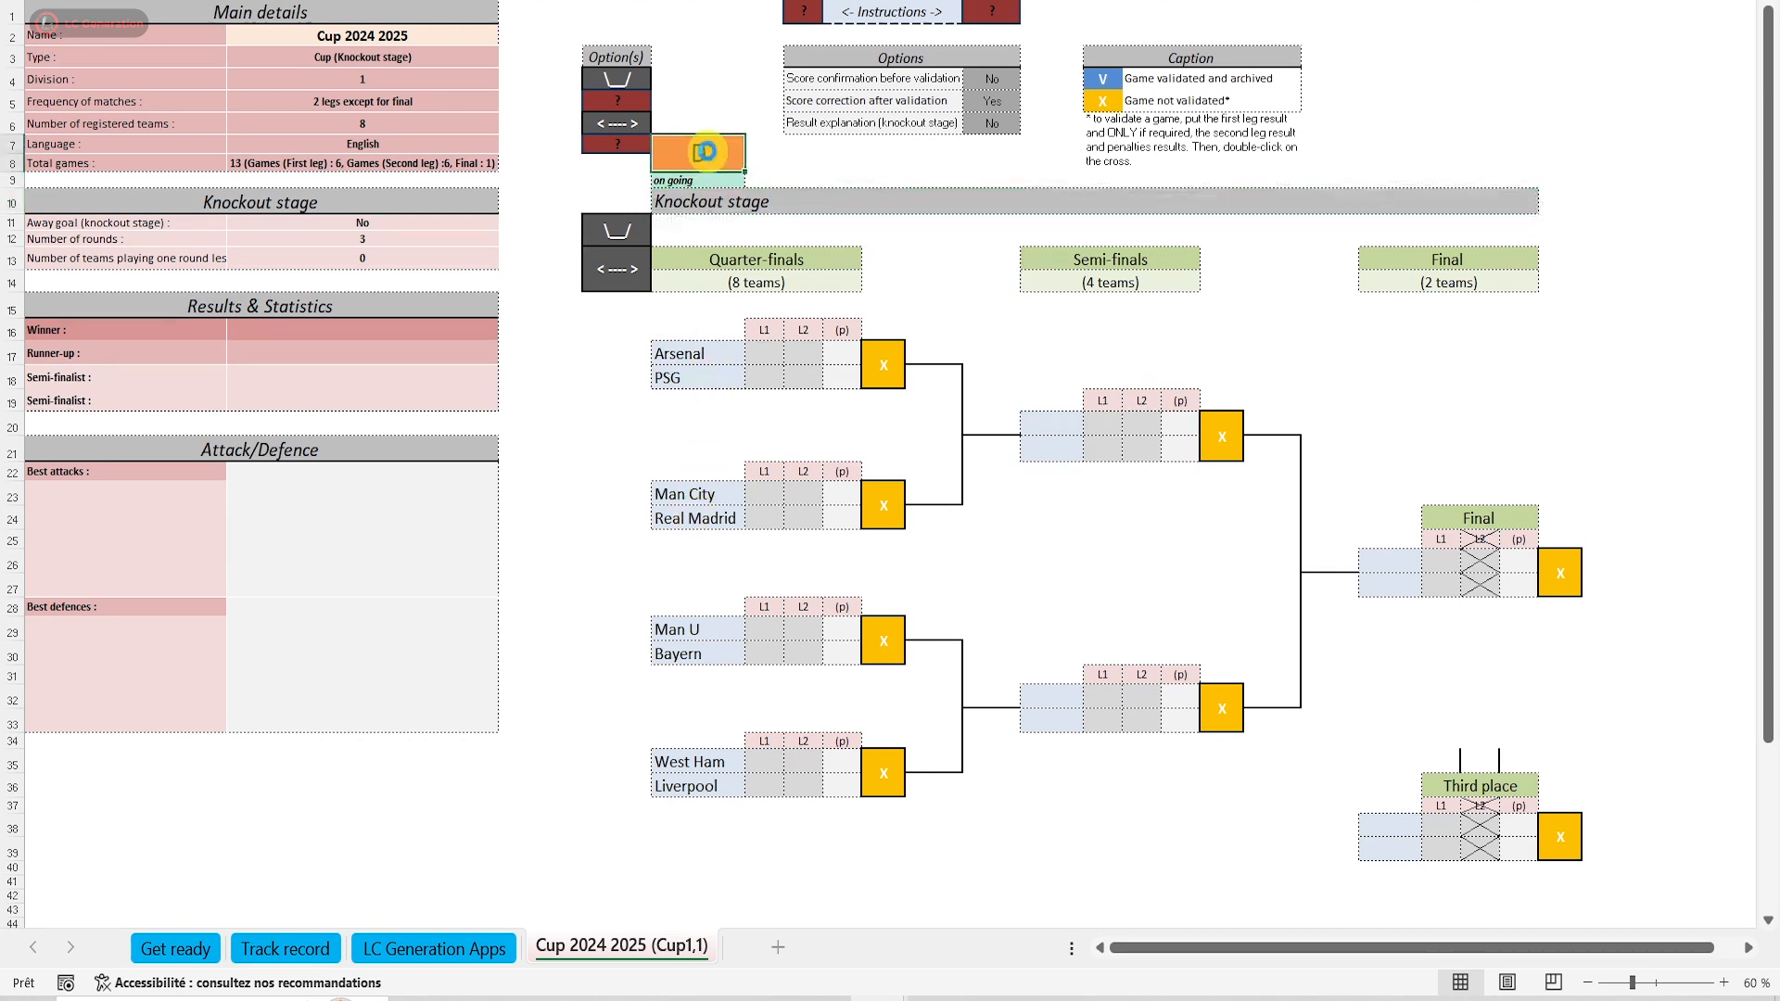
left_click(971, 612)
left_click(975, 601)
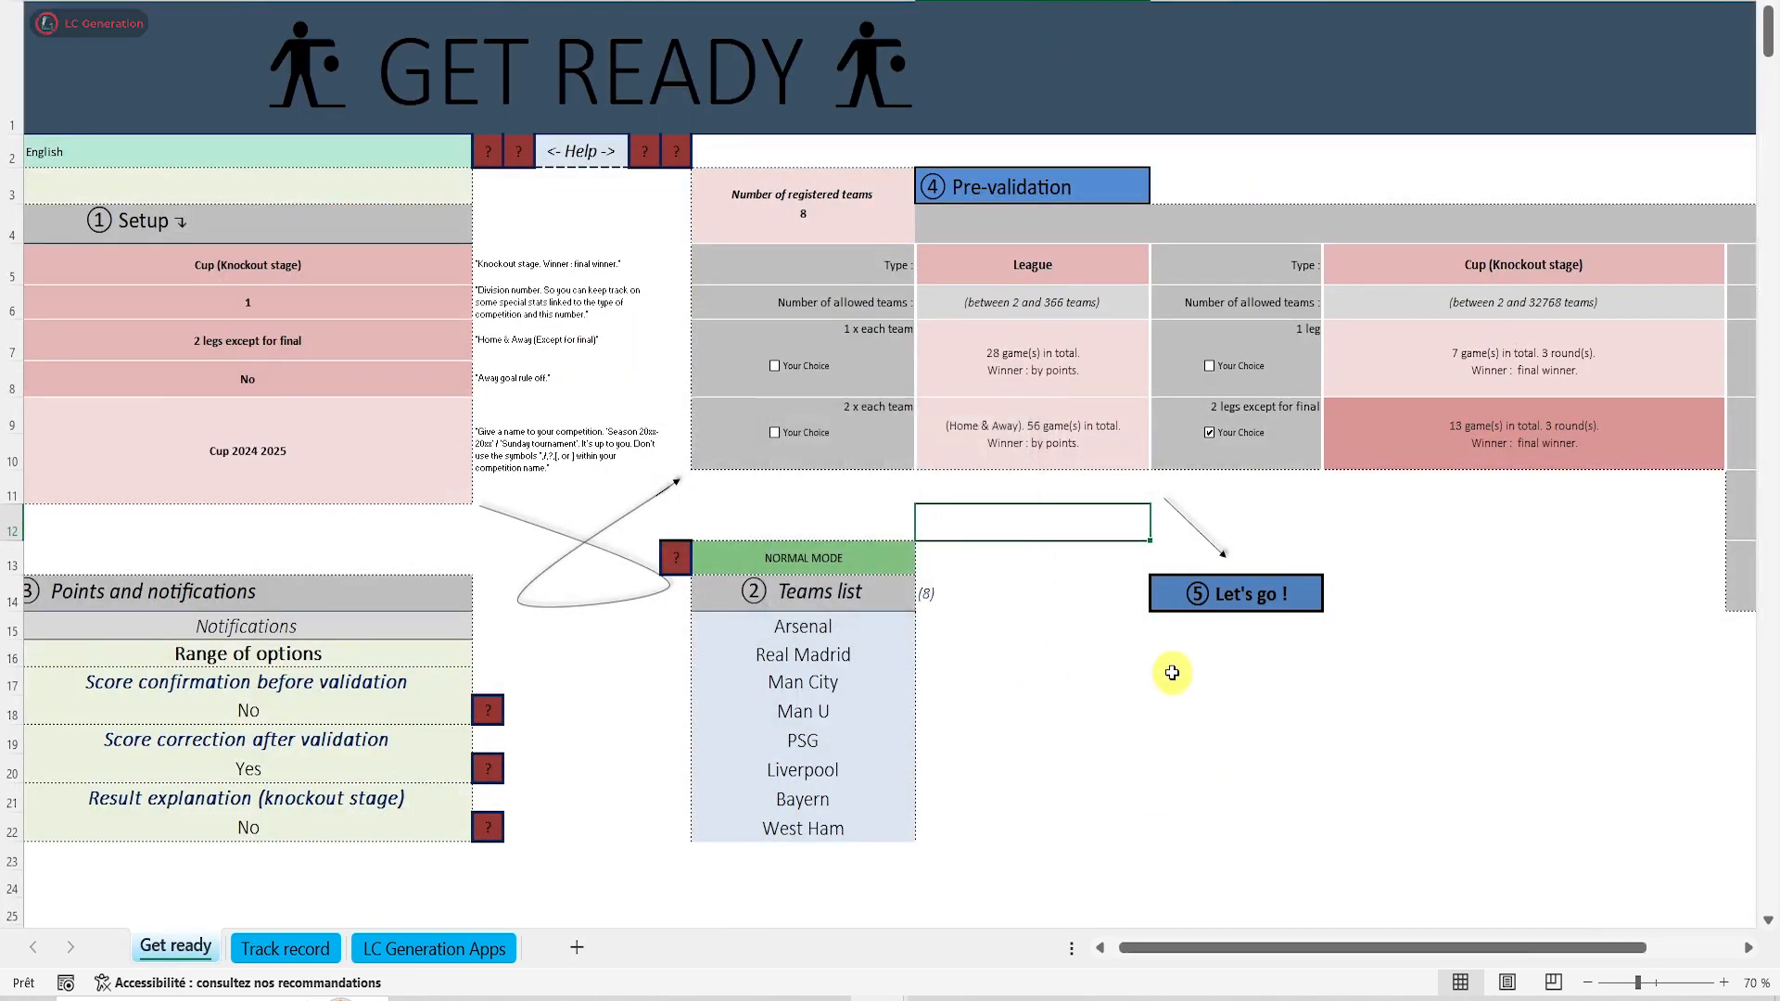
Generate the Cup 2024 2025 competition again with a new random draw and view the bracket at 60% zoom.
left_click(1194, 597)
left_click(943, 805)
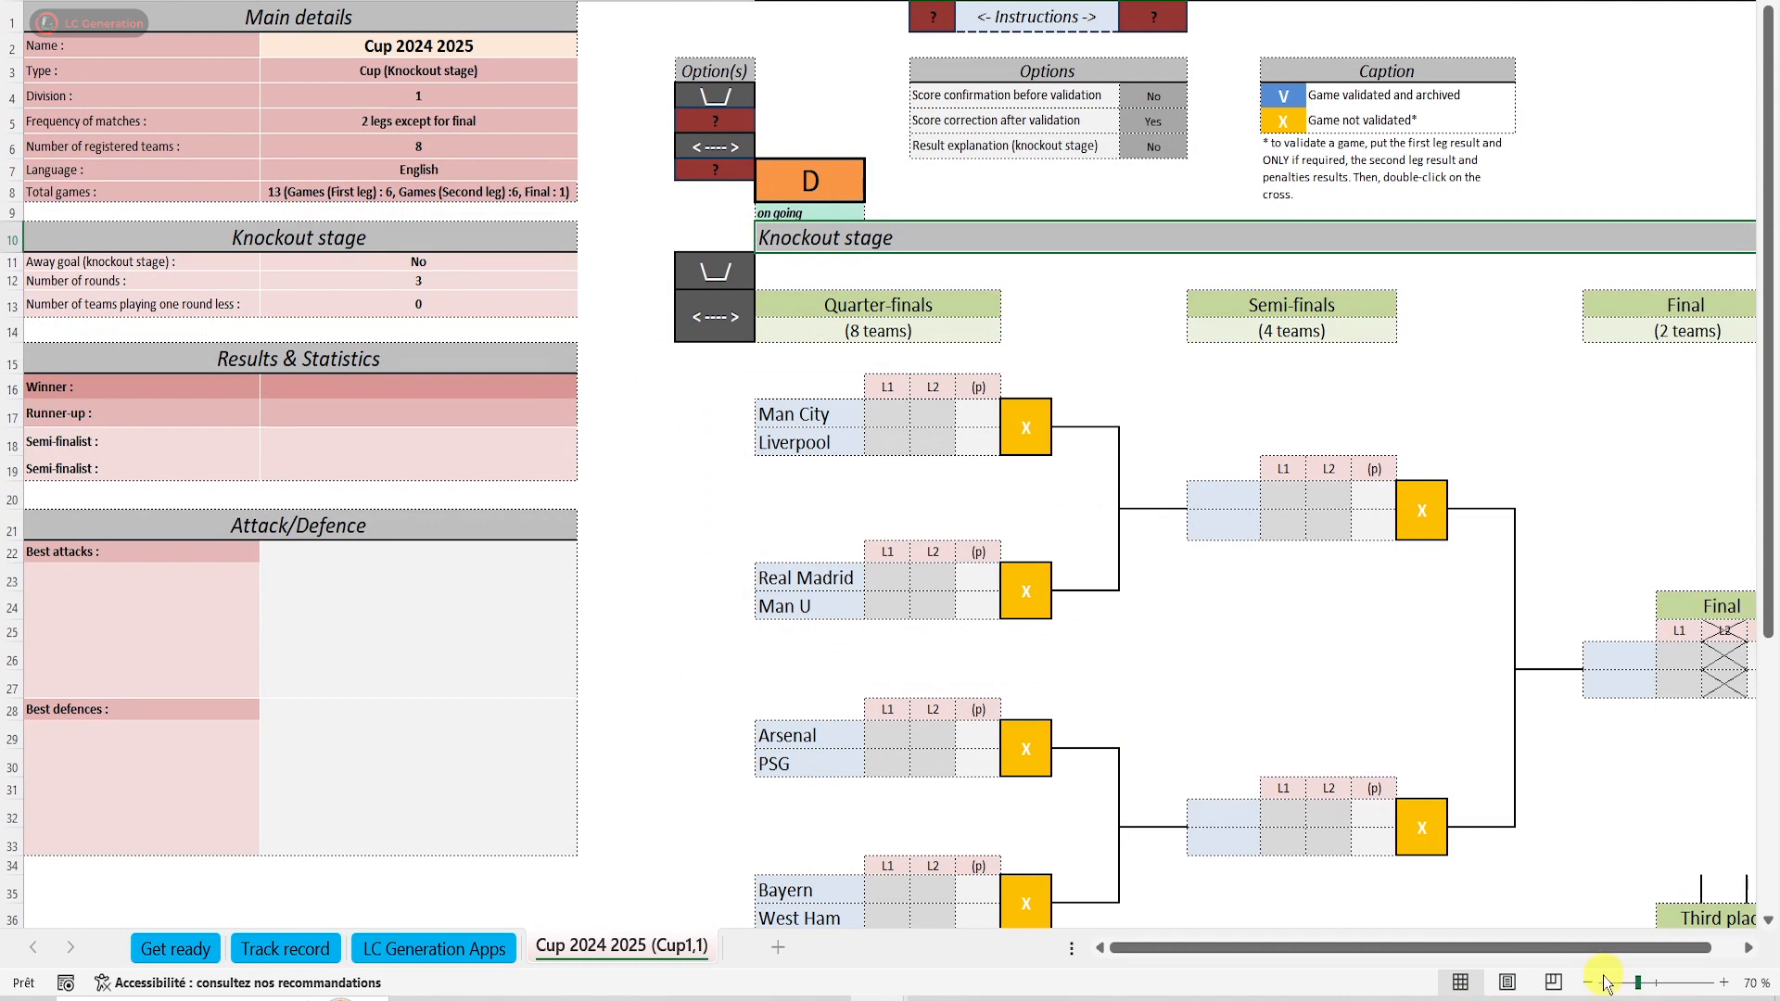
left_click(1587, 982)
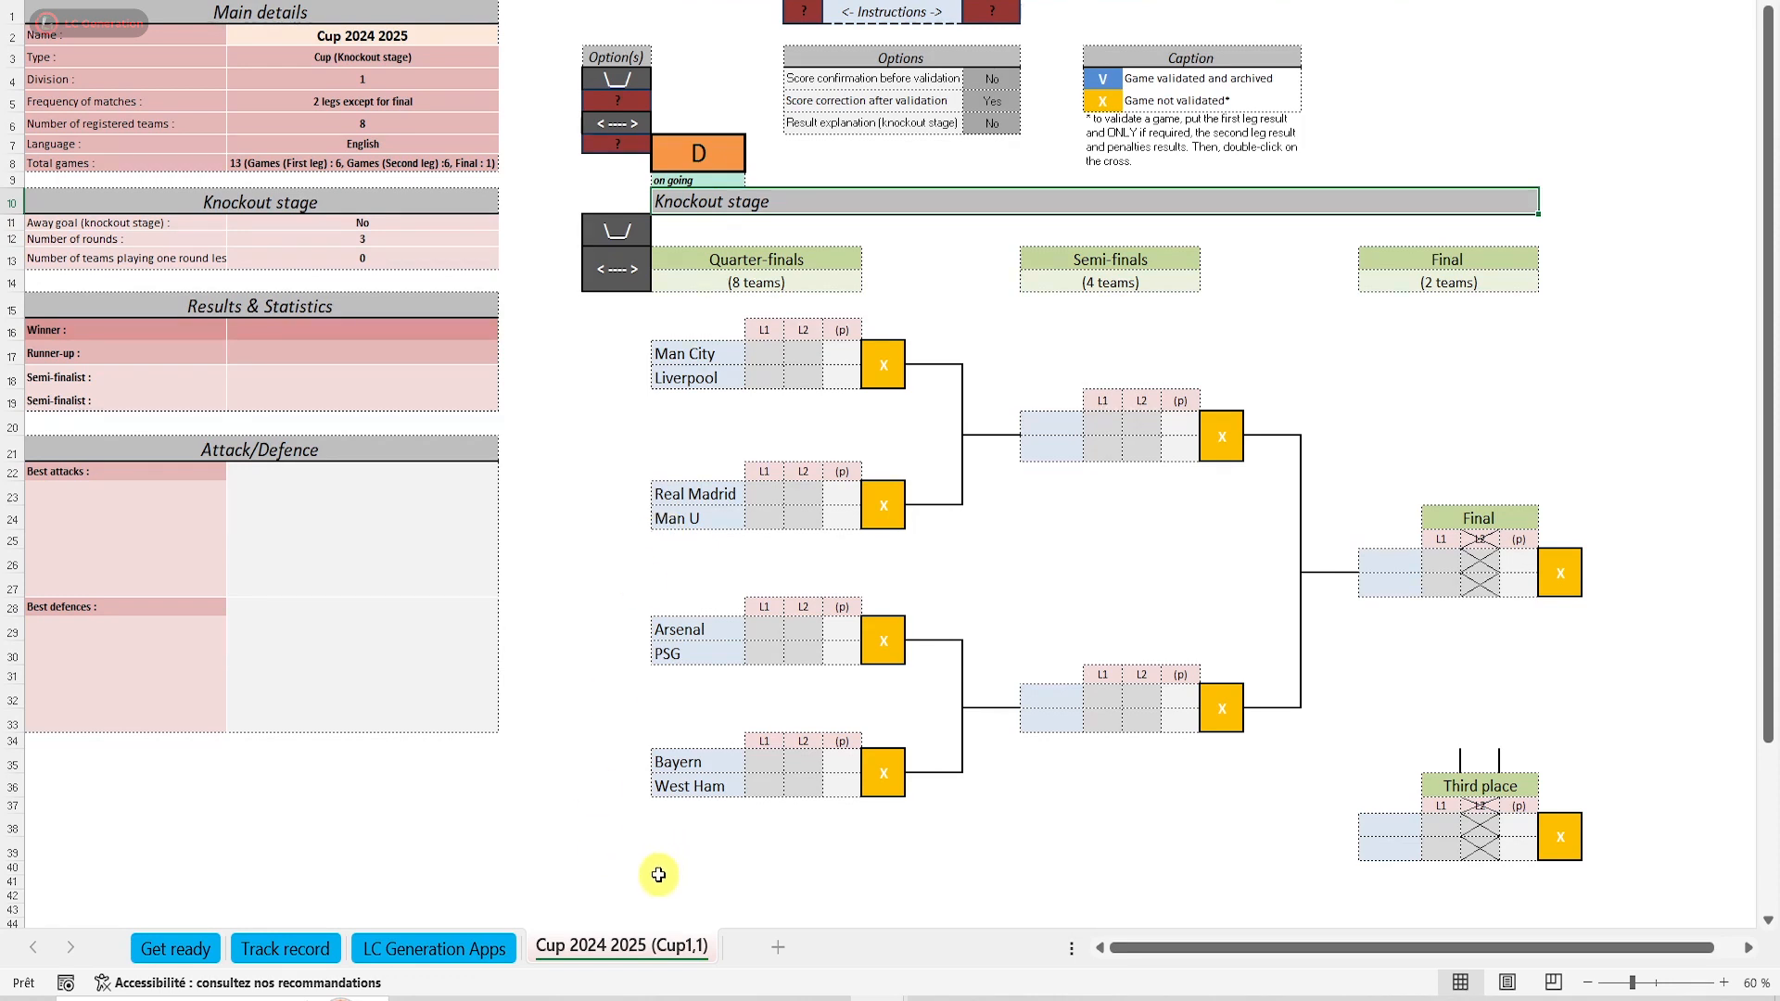
Mark West Ham in the quarter-finals and replace it with the unregistered team Milan AC.
left_click(638, 786)
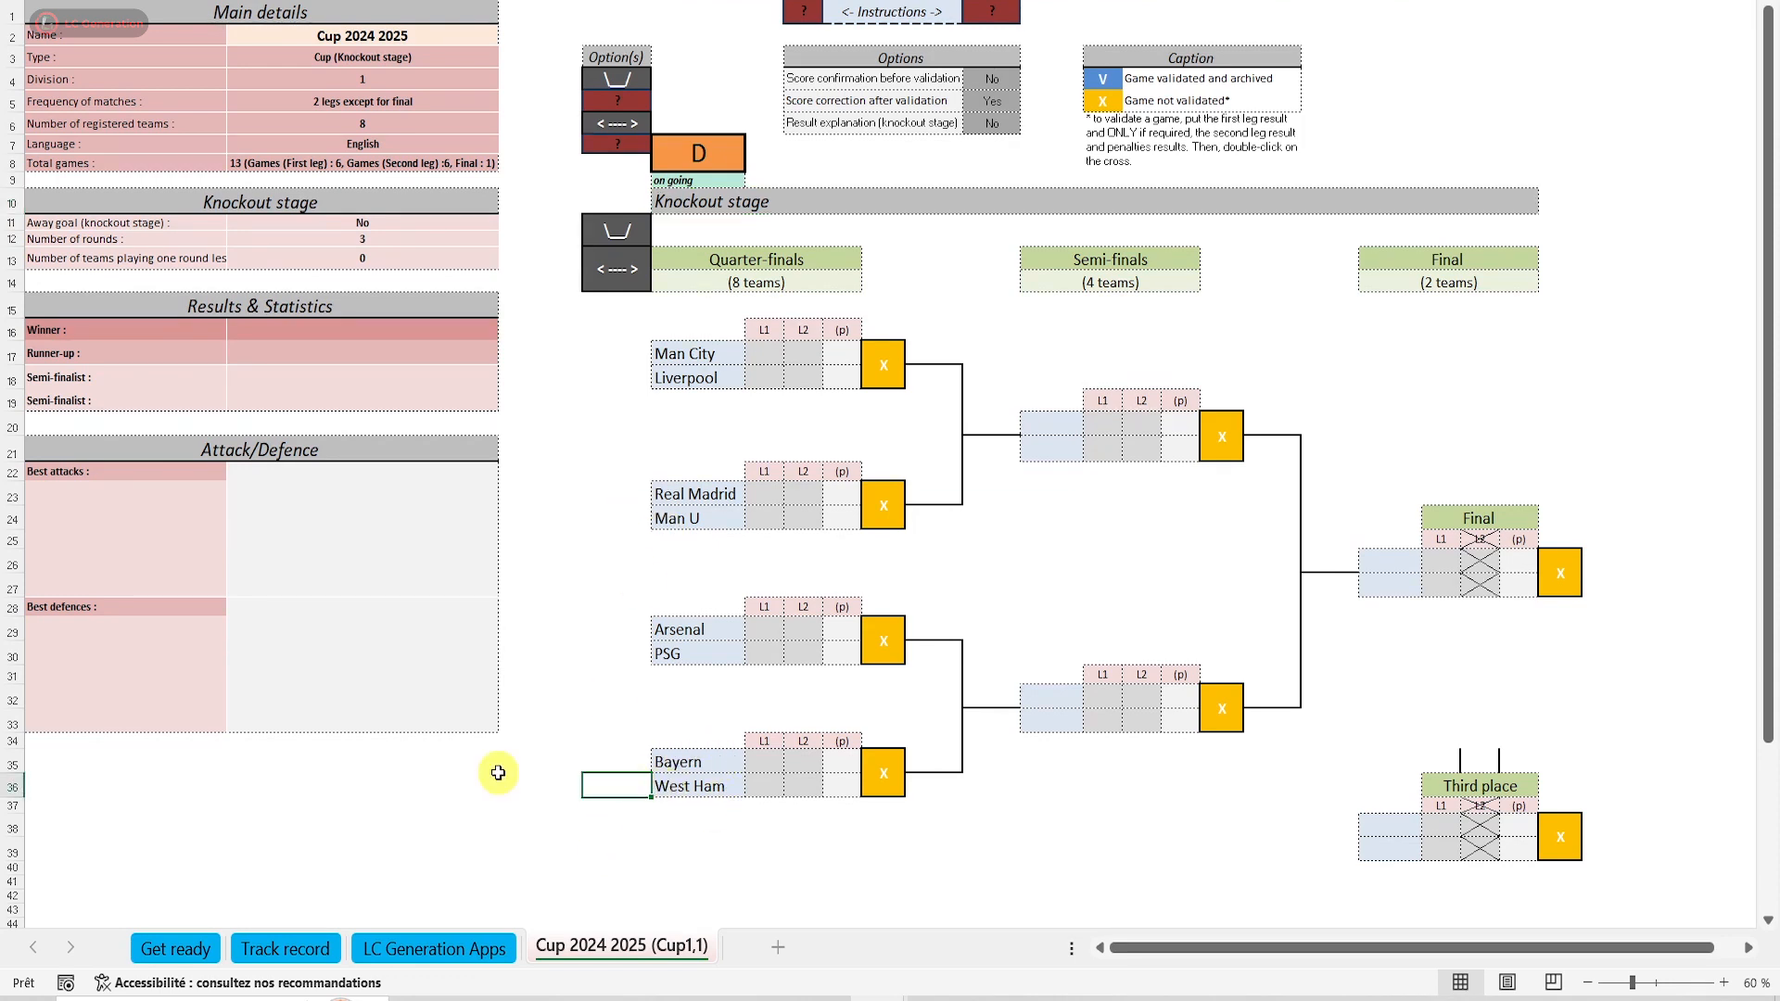
left_click(541, 676)
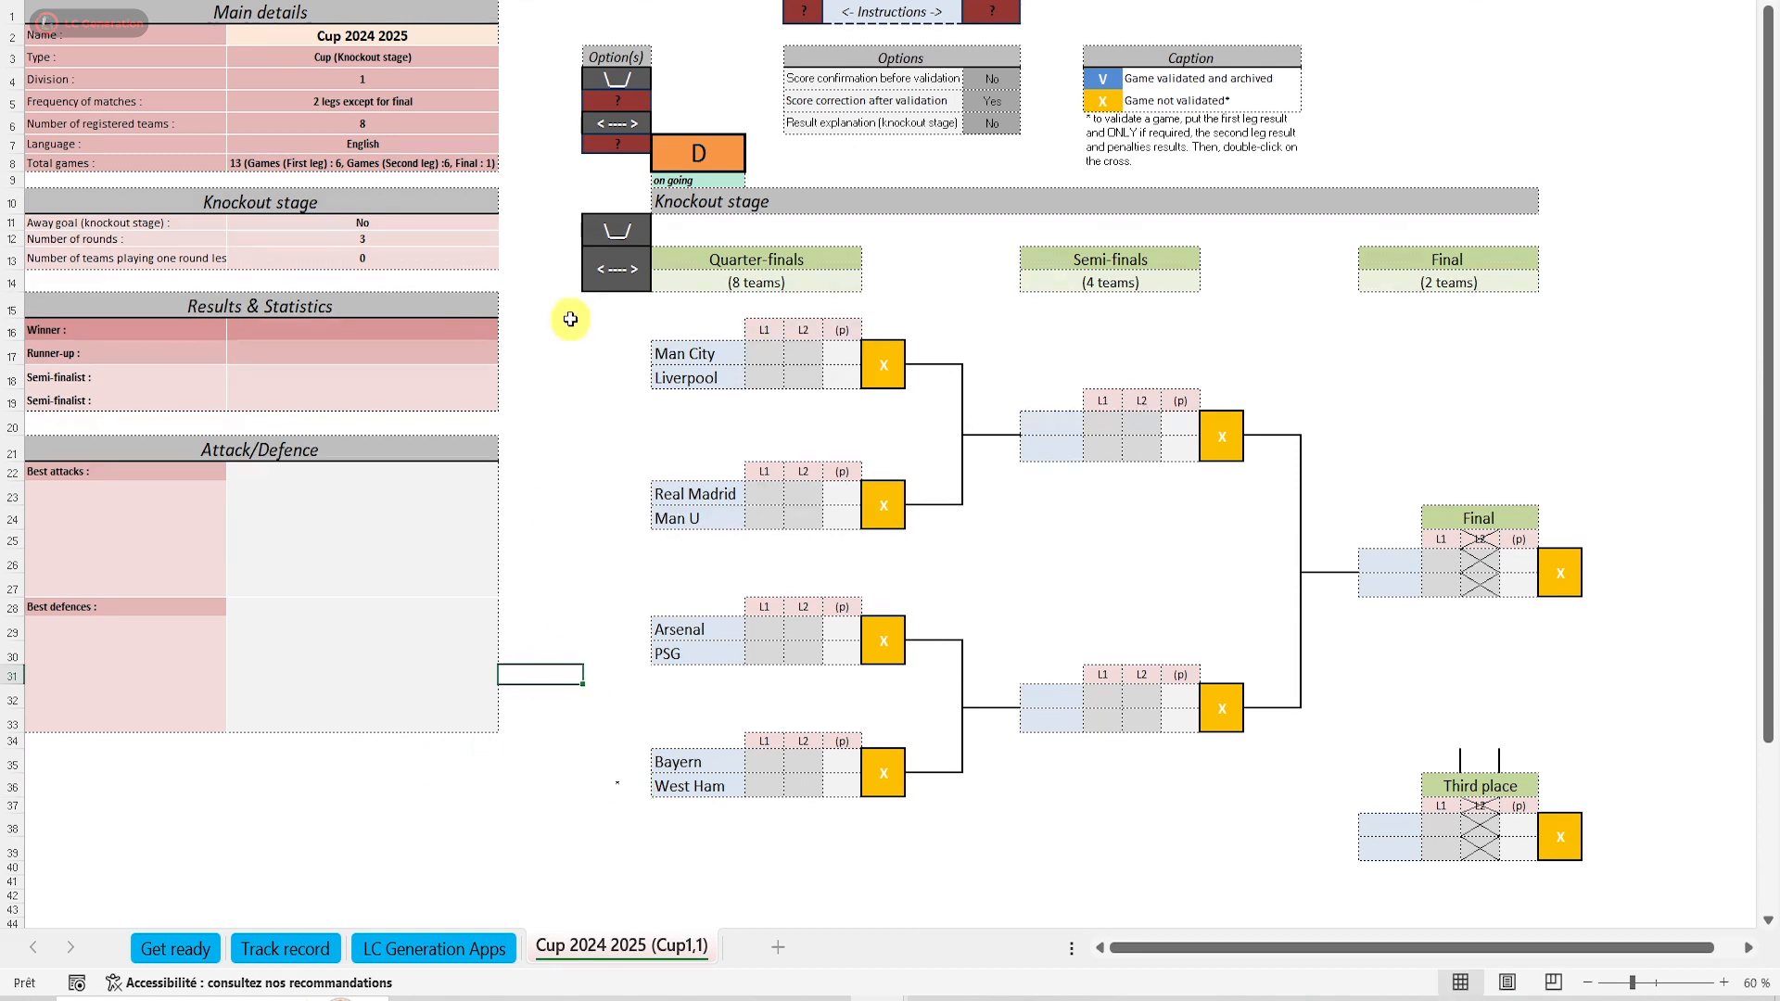
left_click(615, 233)
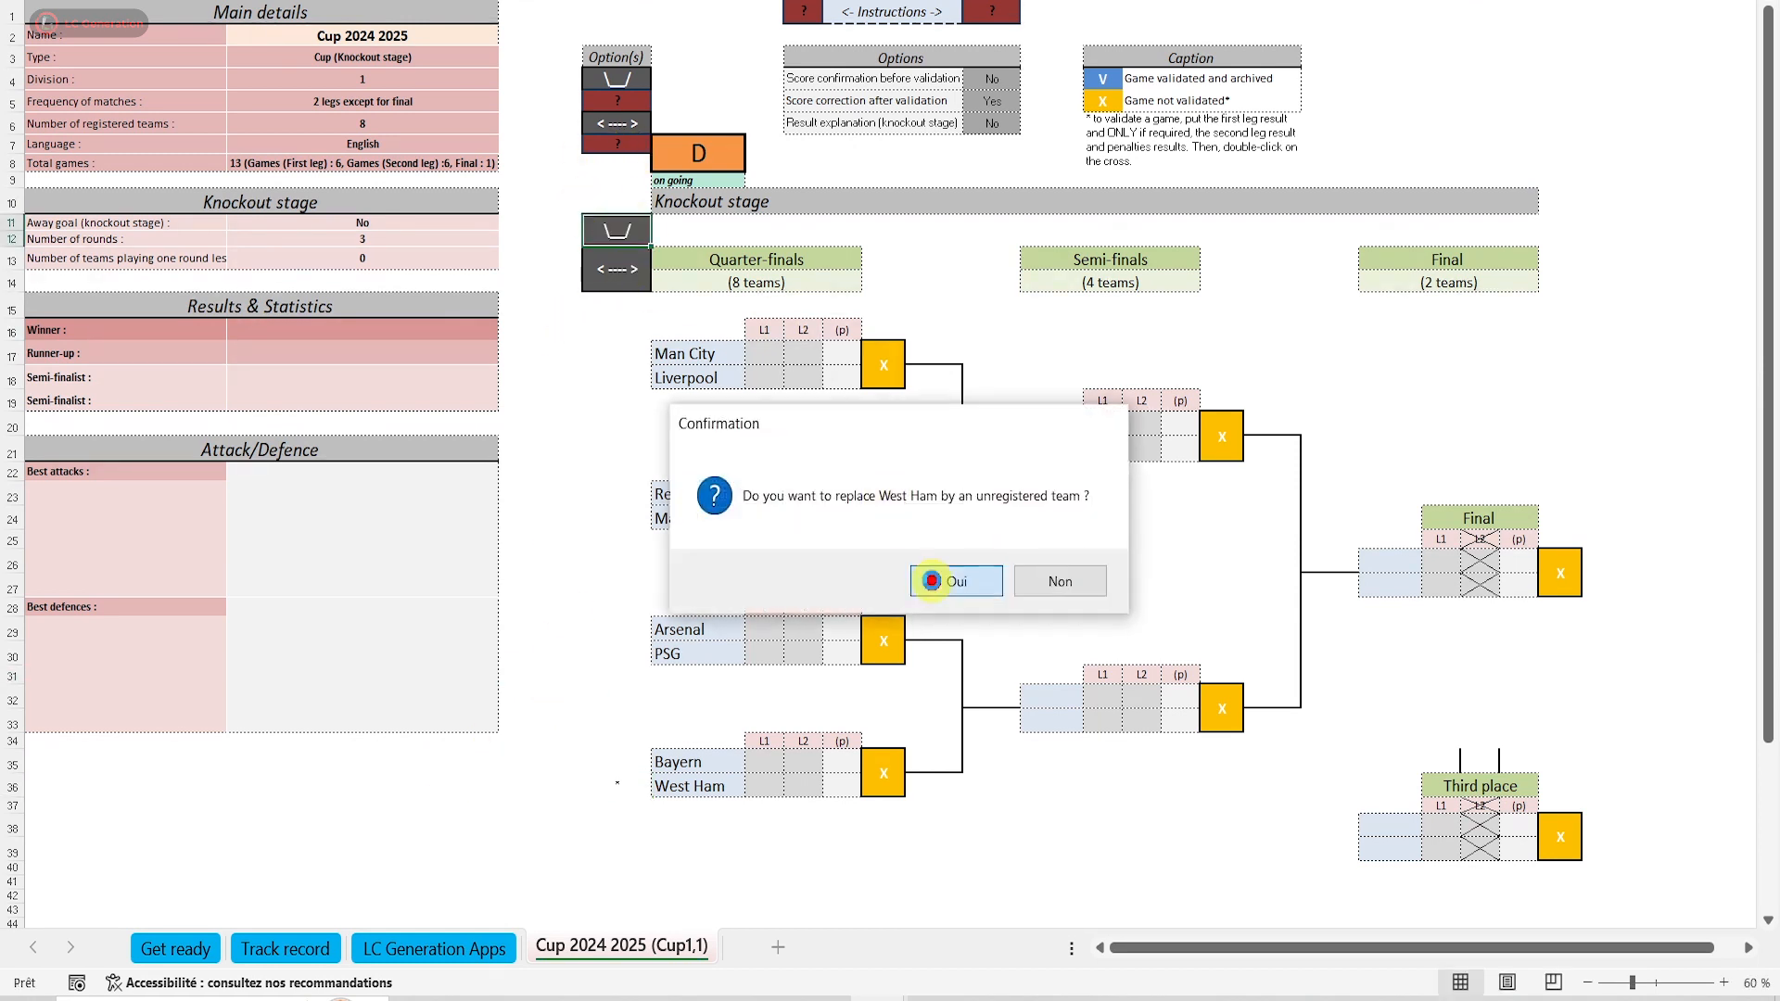
left_click(938, 579)
type("Milan AC")
left_click(1066, 300)
left_click(1048, 581)
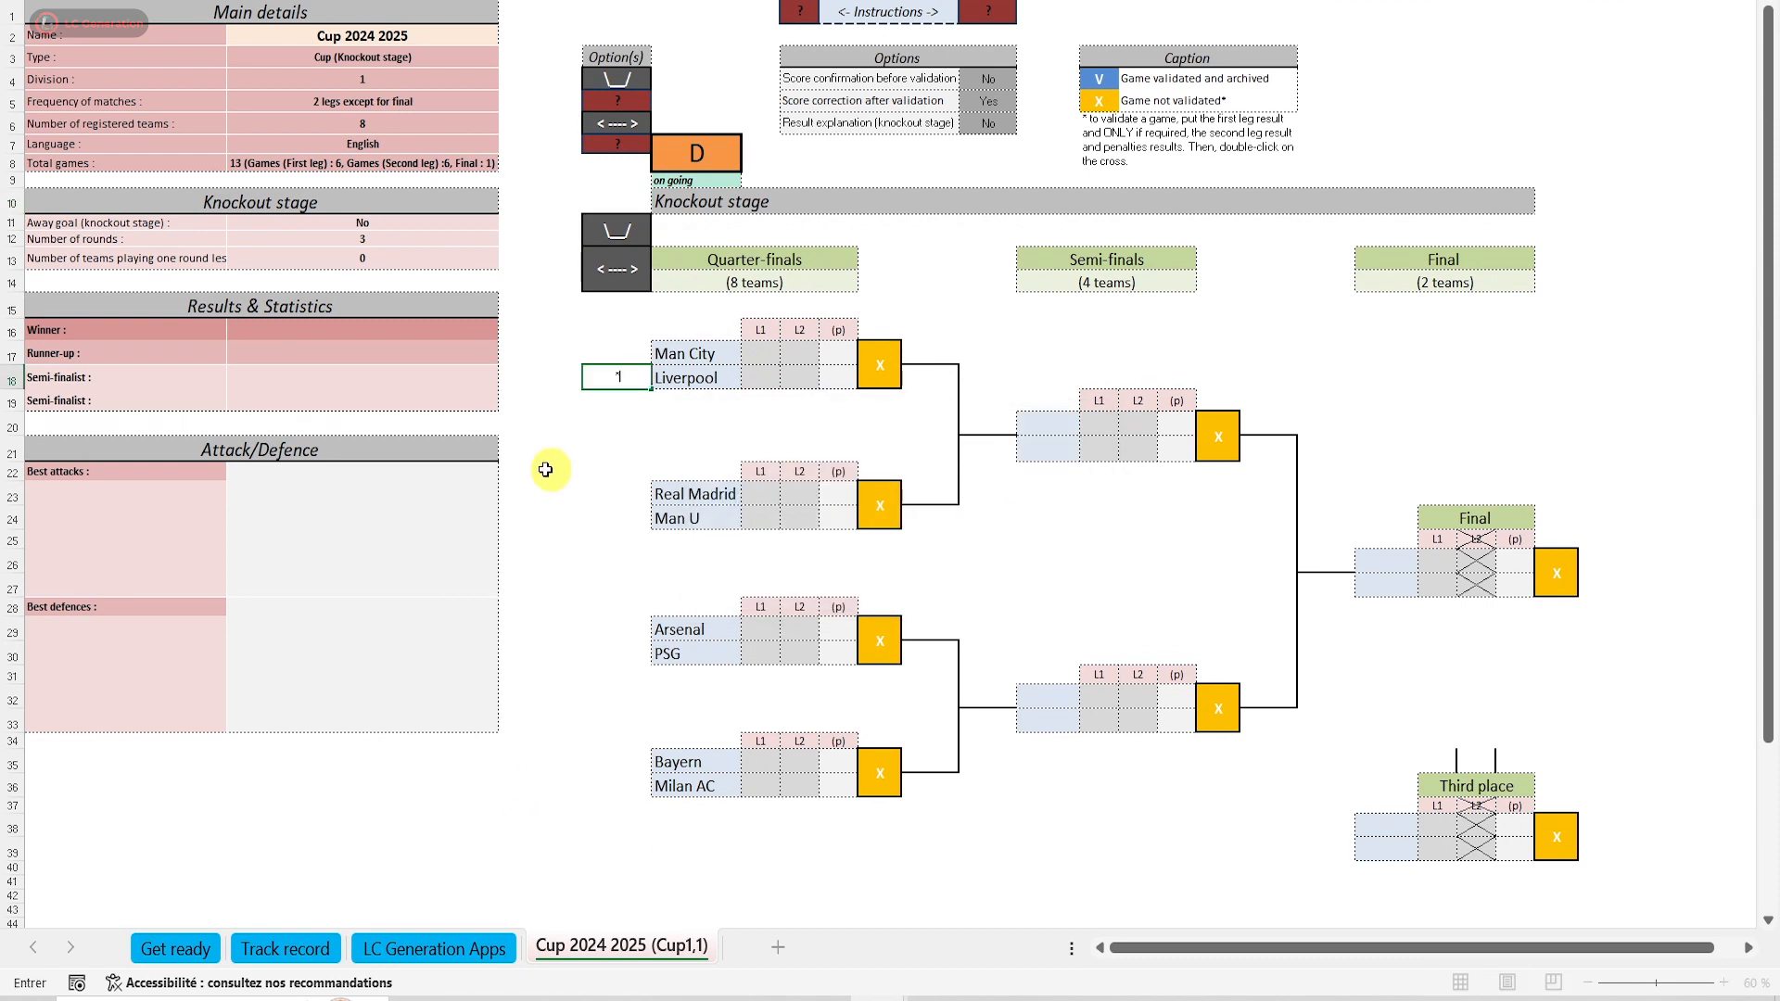
Mark Liverpool and Arsenal in the quarter-finals and swap their places in the draw, confirming the exchange.
left_click(606, 632)
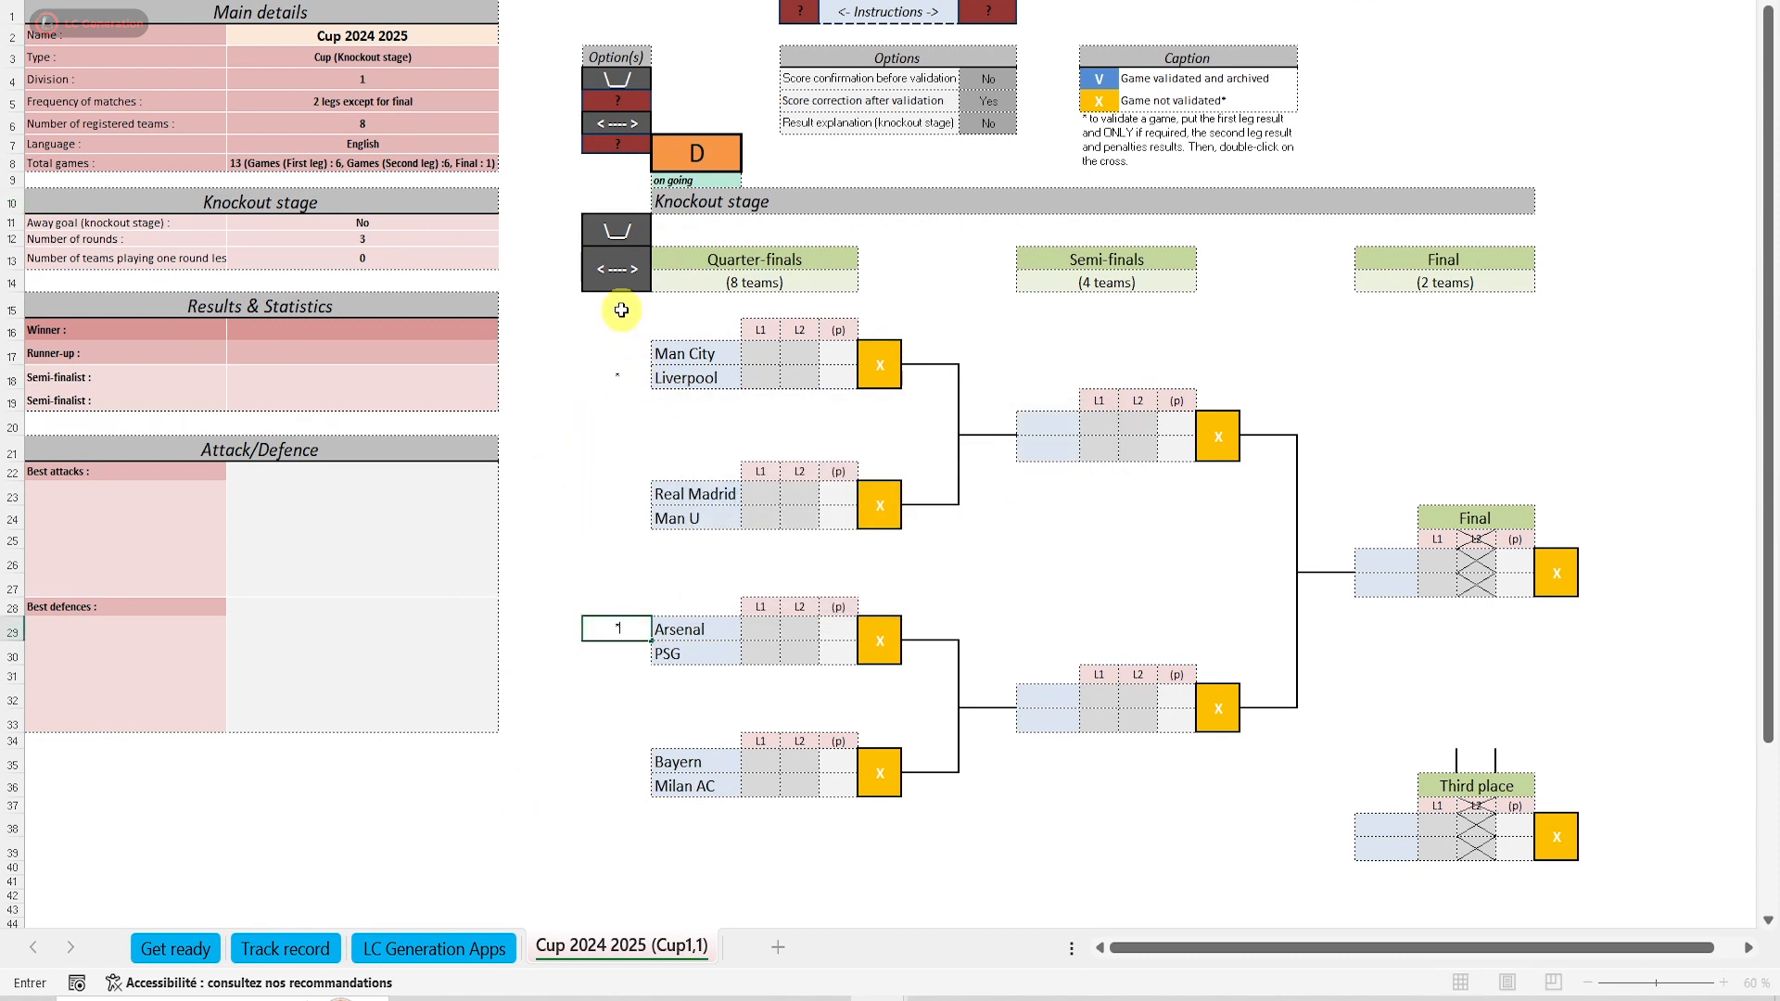
left_click(617, 276)
left_click_drag(937, 440, 1101, 456)
left_click(1124, 594)
left_click(1065, 593)
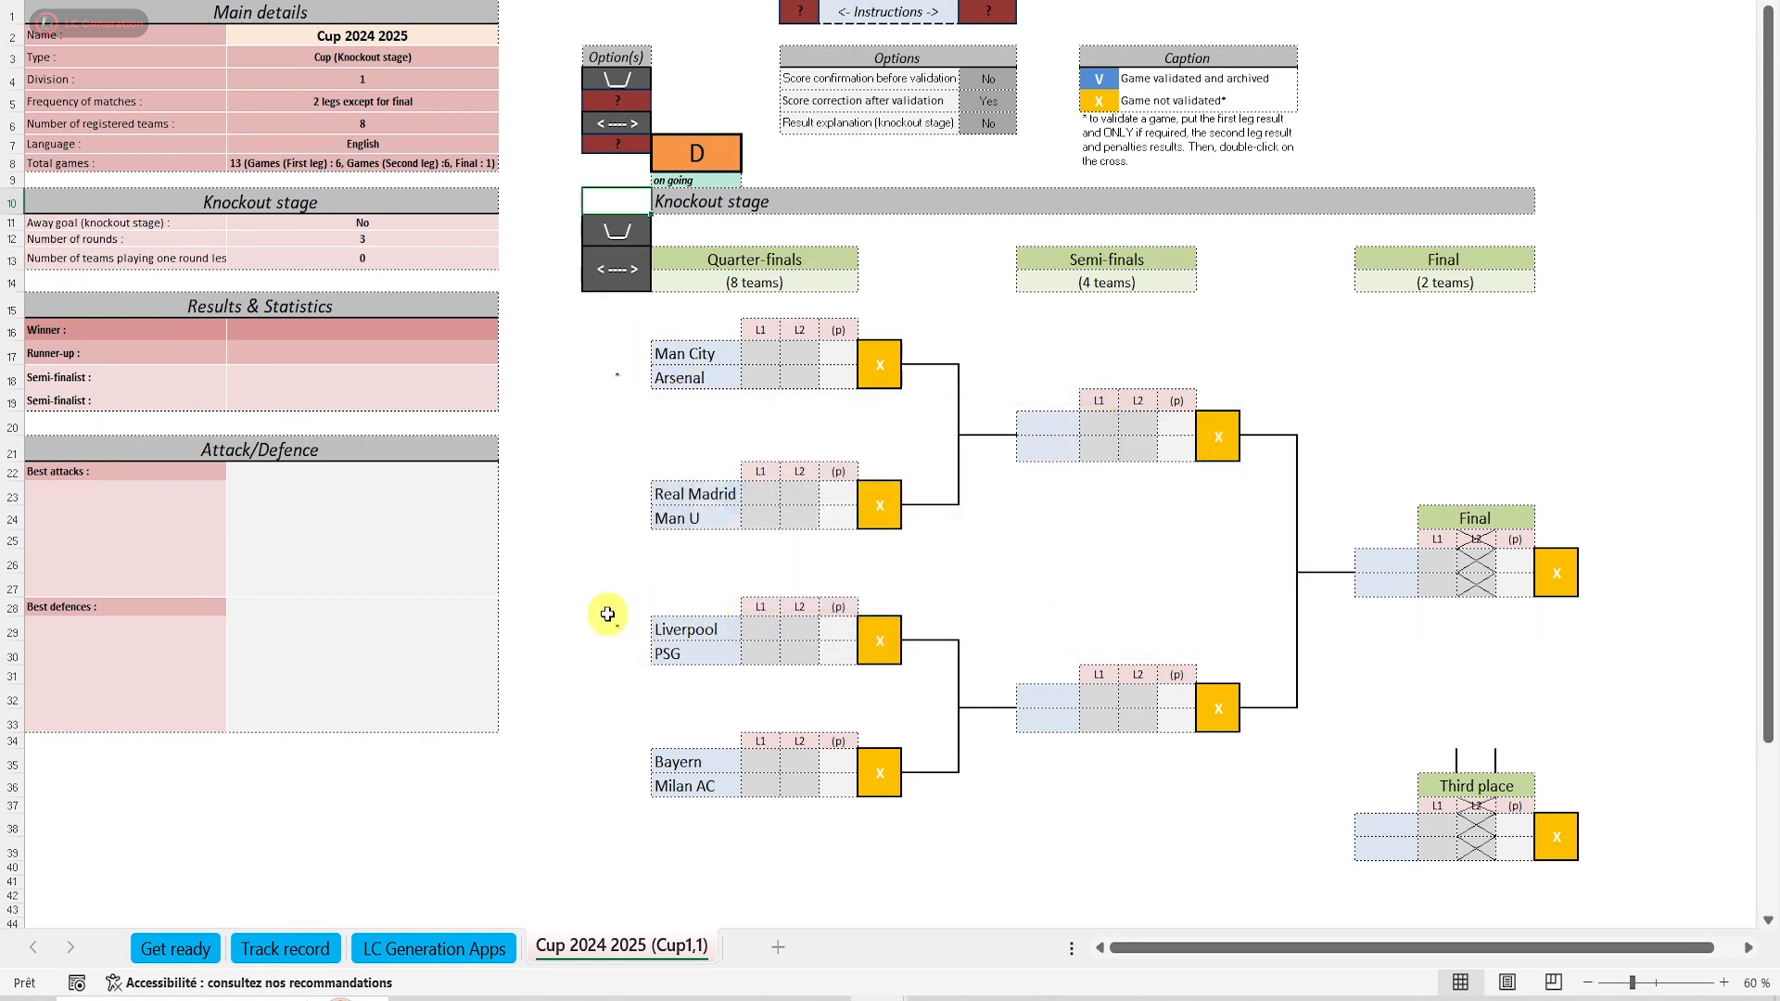
Enter leg scores of 2-1 and 0-1 for the Real Madrid–Man U quarter-final and try to validate the game.
left_click(759, 491)
type("2")
key("Return")
type("1")
key("Tab")
type("1")
key("Up")
type("0")
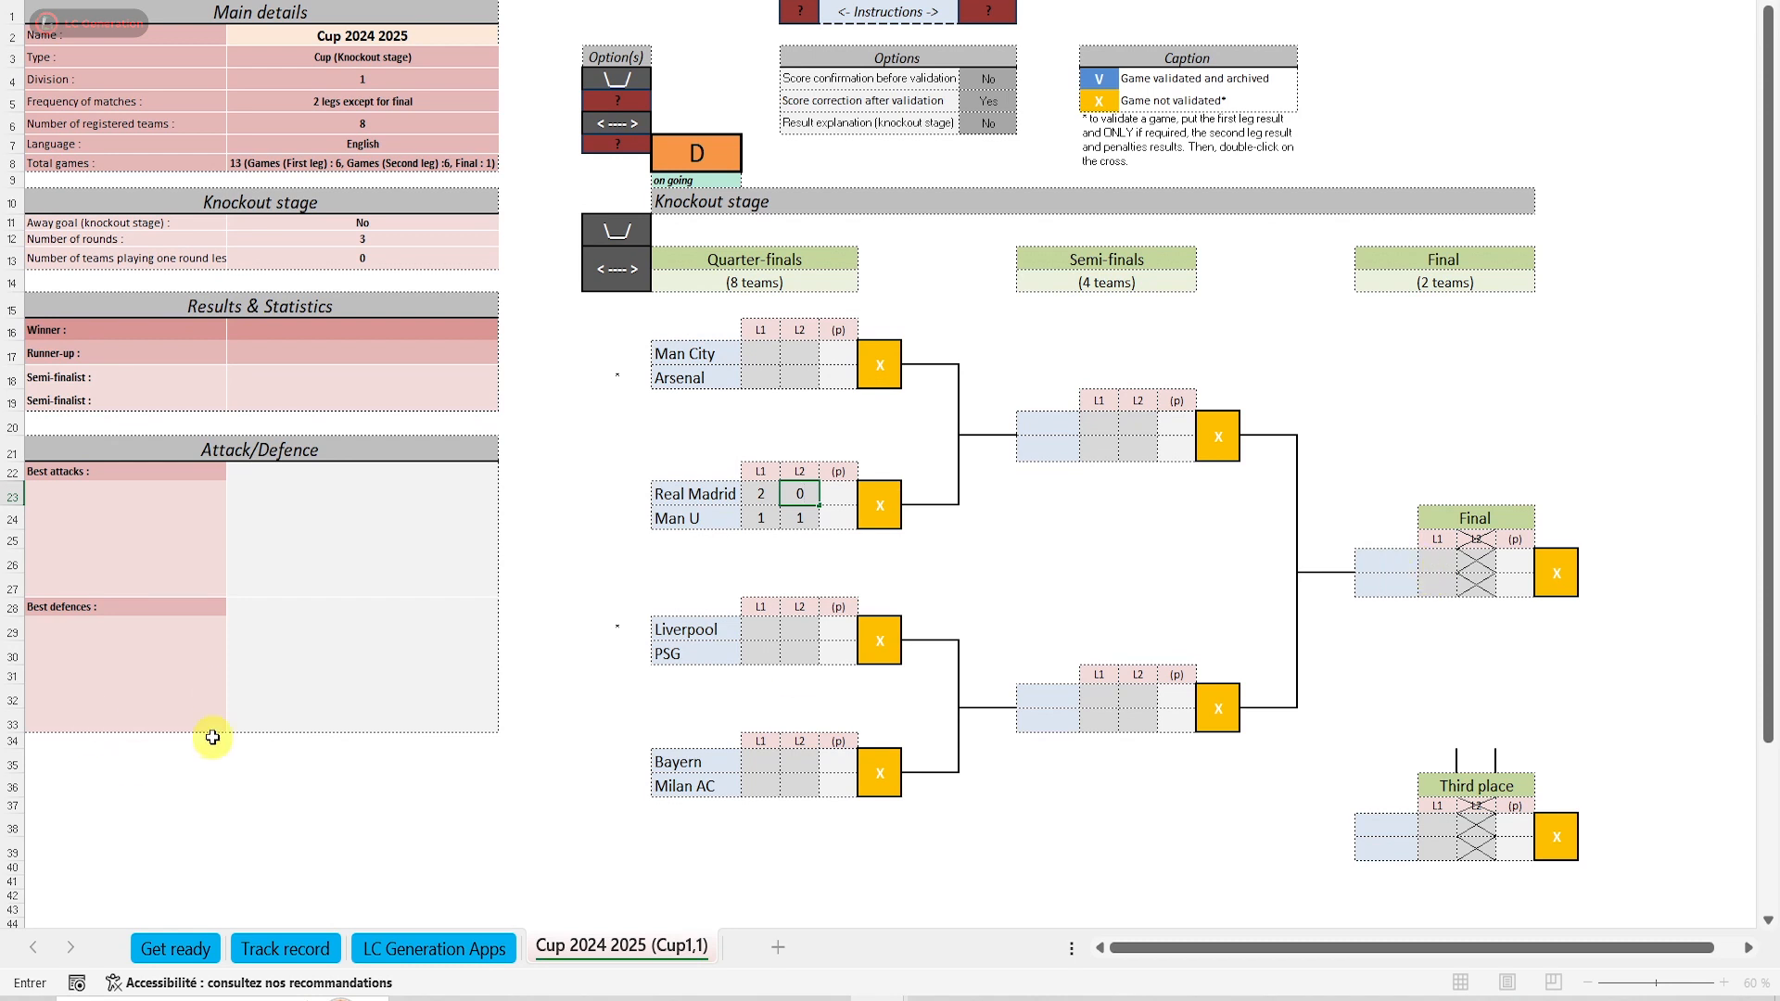
double_click(888, 525)
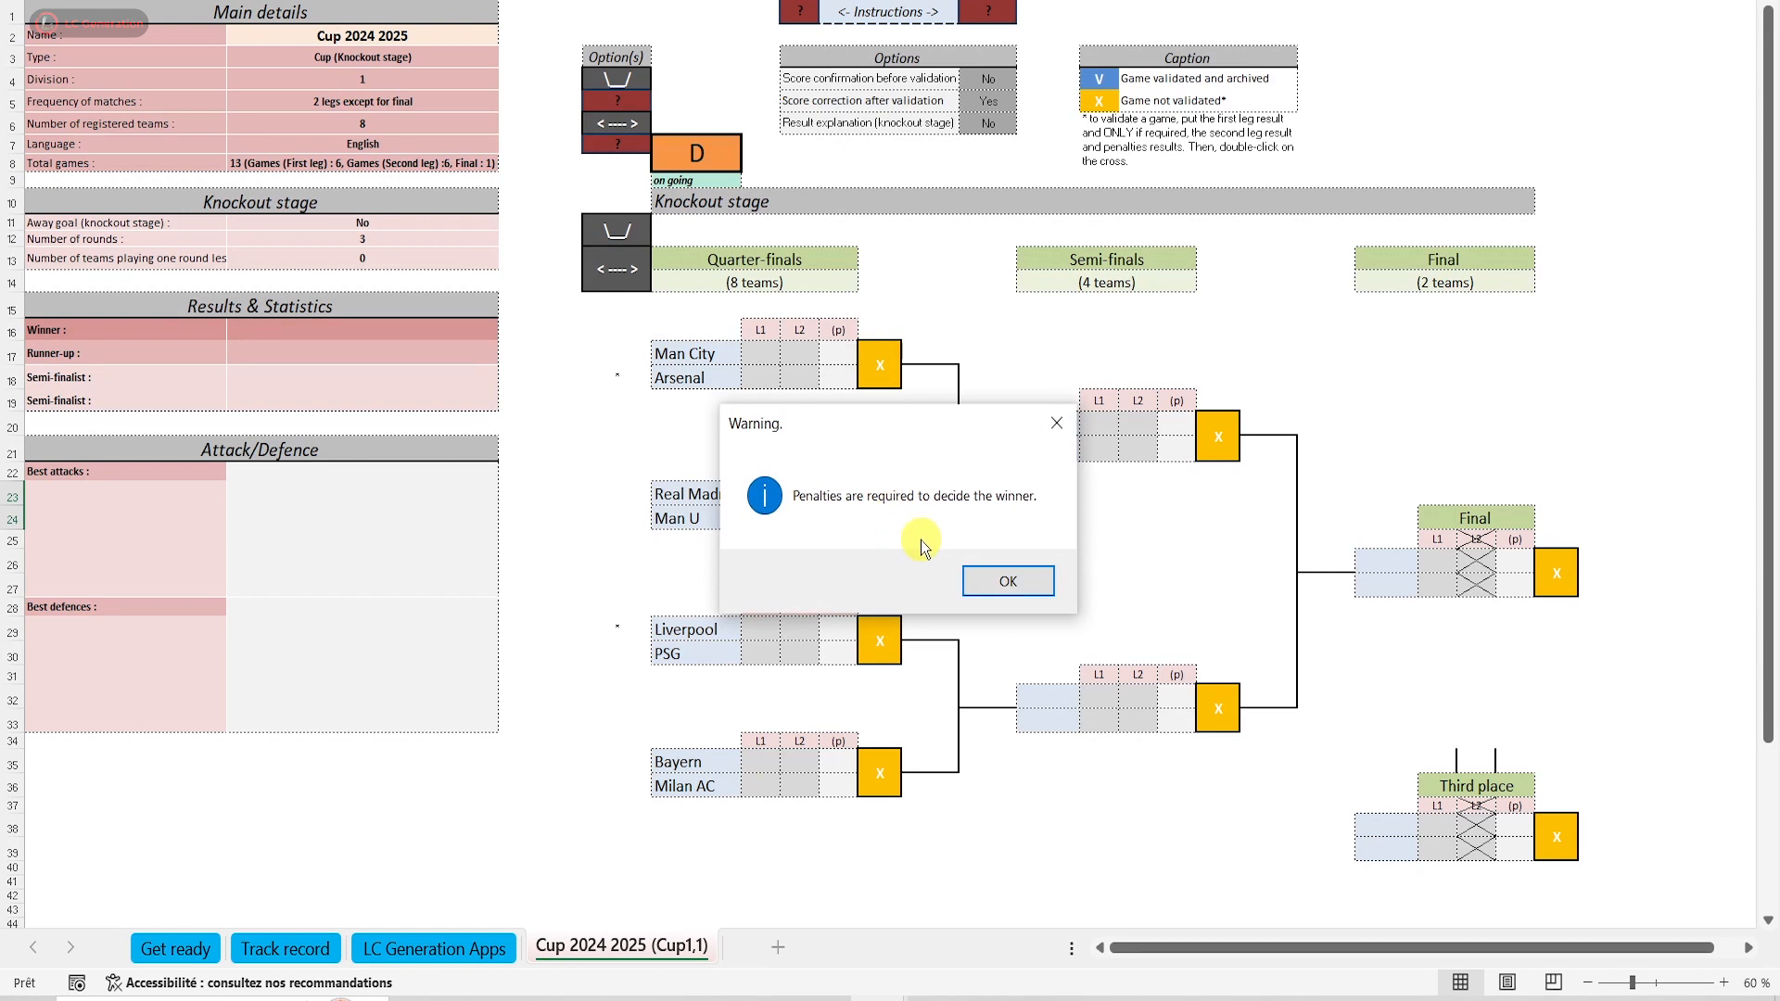
Add penalties of 4-2 for Real Madrid against Man U and validate the quarter-final.
left_click(992, 591)
type("4")
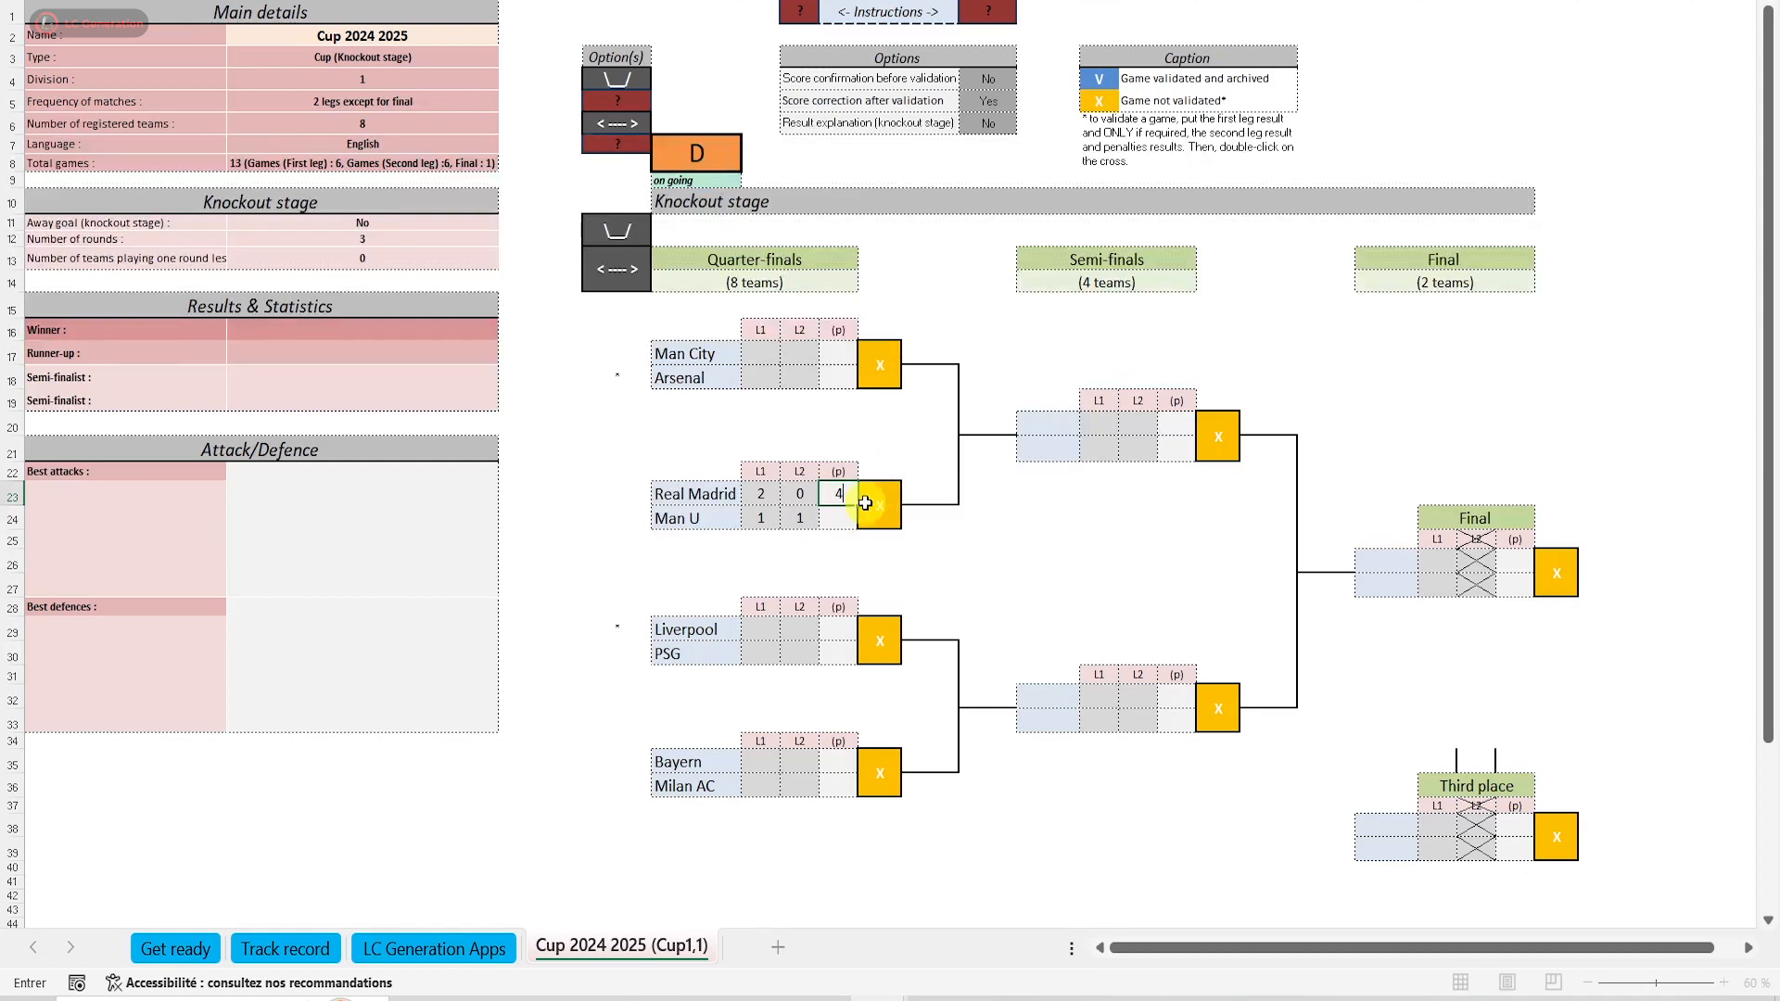
left_click(847, 511)
type("2")
double_click(885, 507)
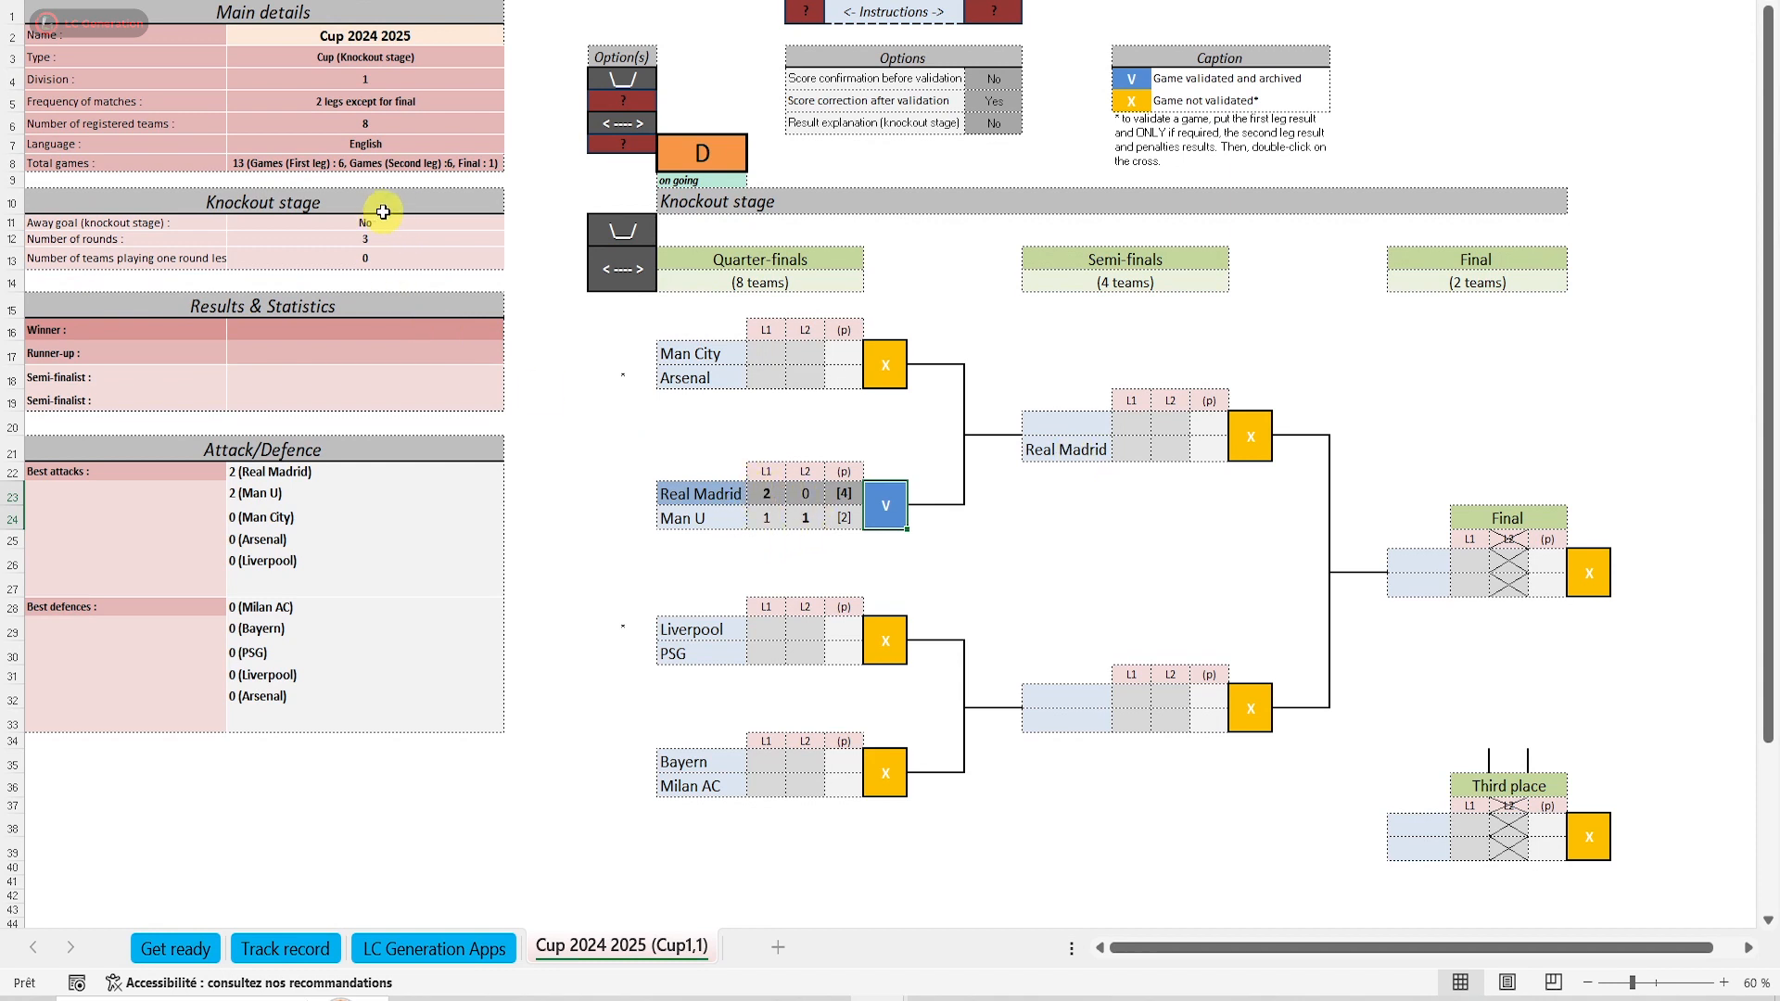
Delete the ongoing Cup 2024 2025 sheet, confirm the deletion and set the away goal rule to Yes in the setup.
left_click(737, 167)
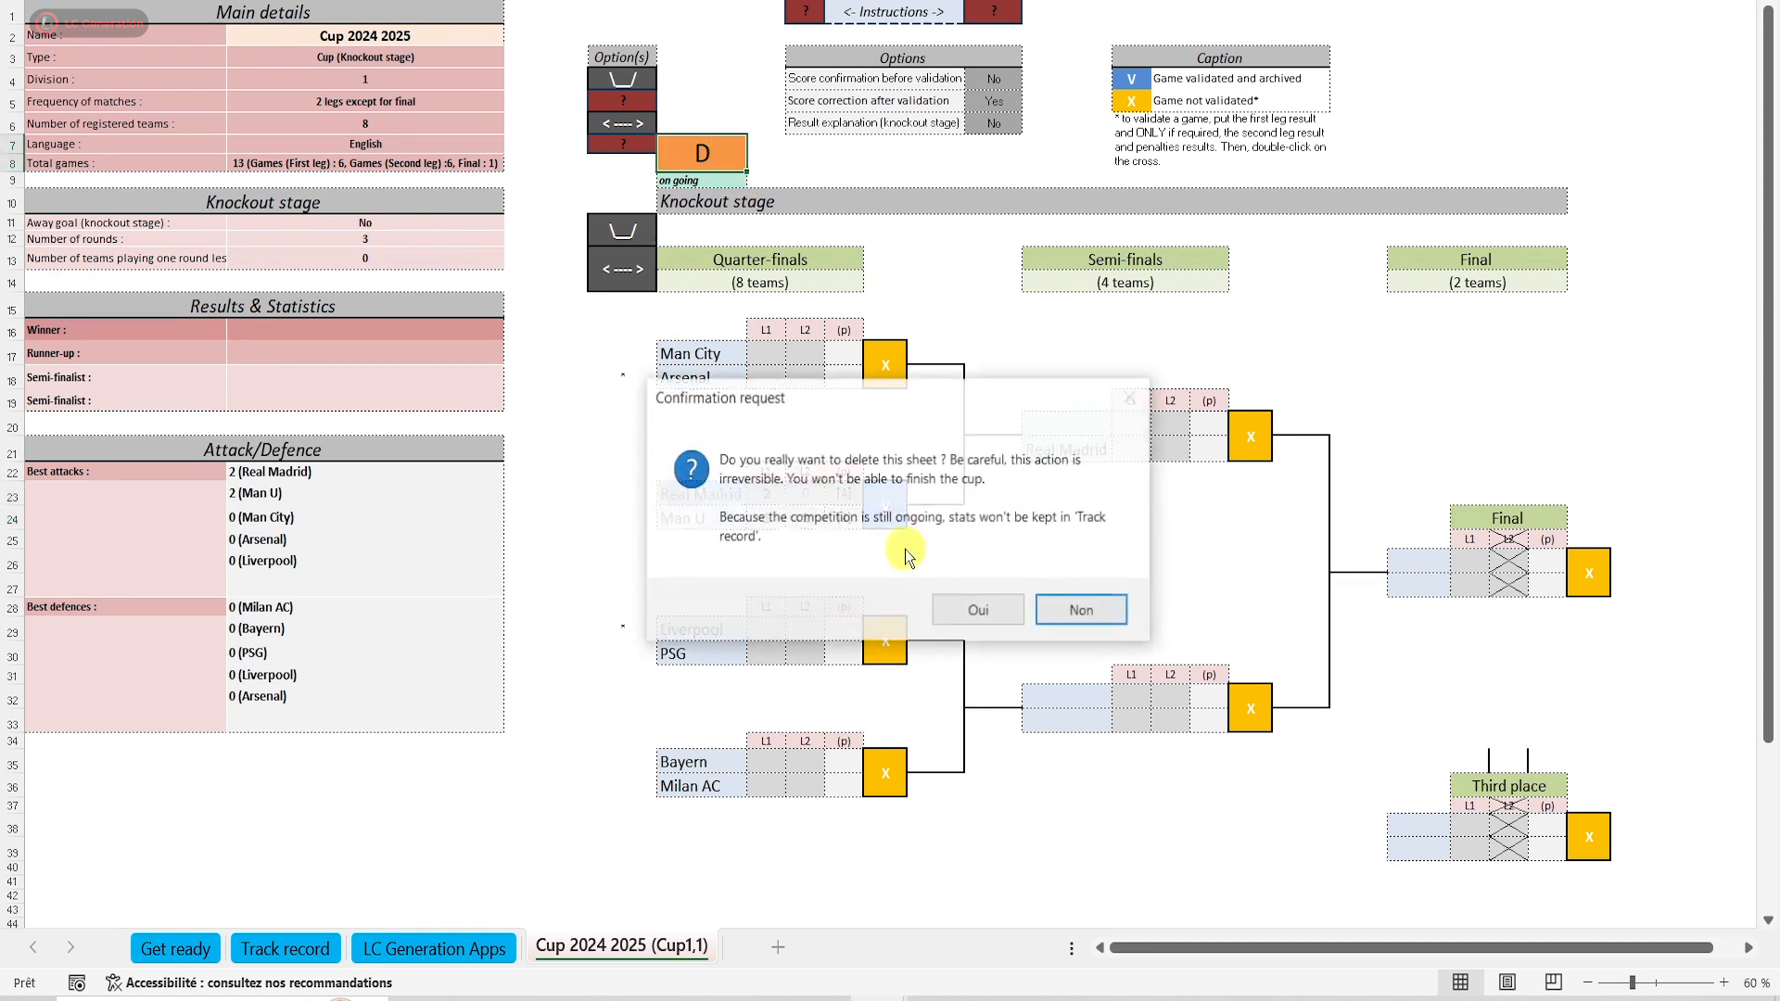
left_click(975, 605)
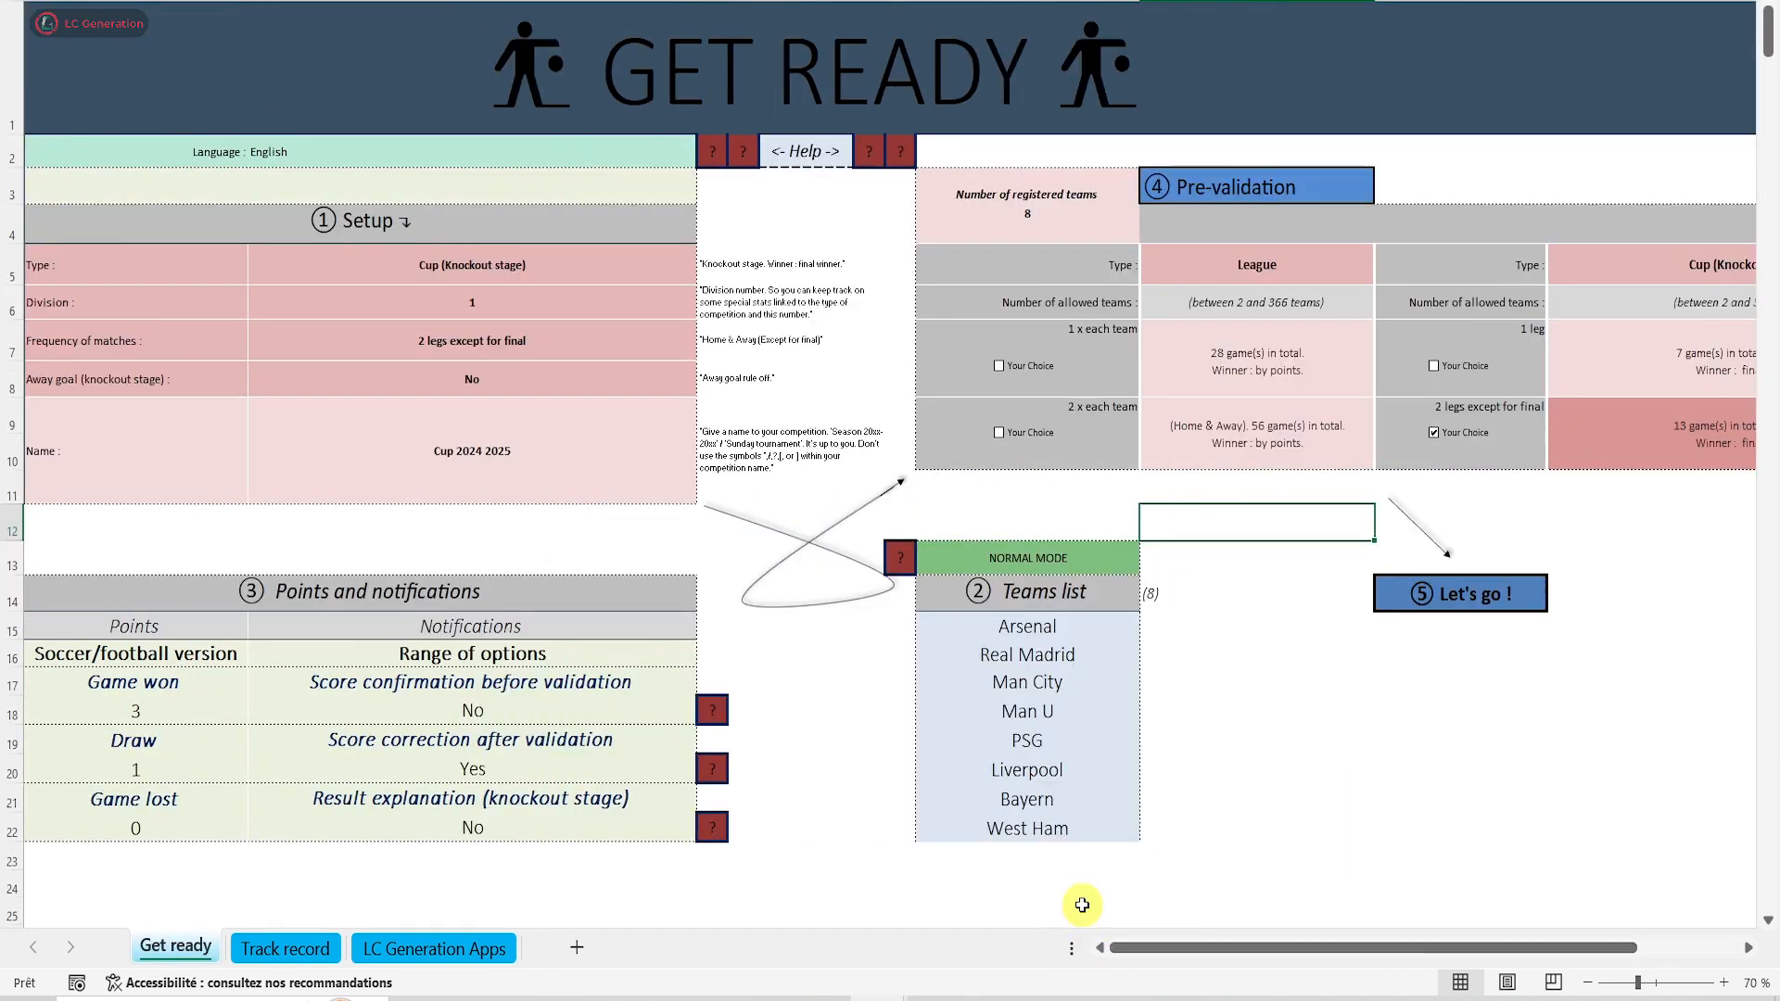
left_click(686, 380)
left_click(708, 387)
left_click(643, 406)
Launch the Cup 2024 2025 competition again, confirm its prompts and view the new bracket at 60% zoom.
double_click(1426, 594)
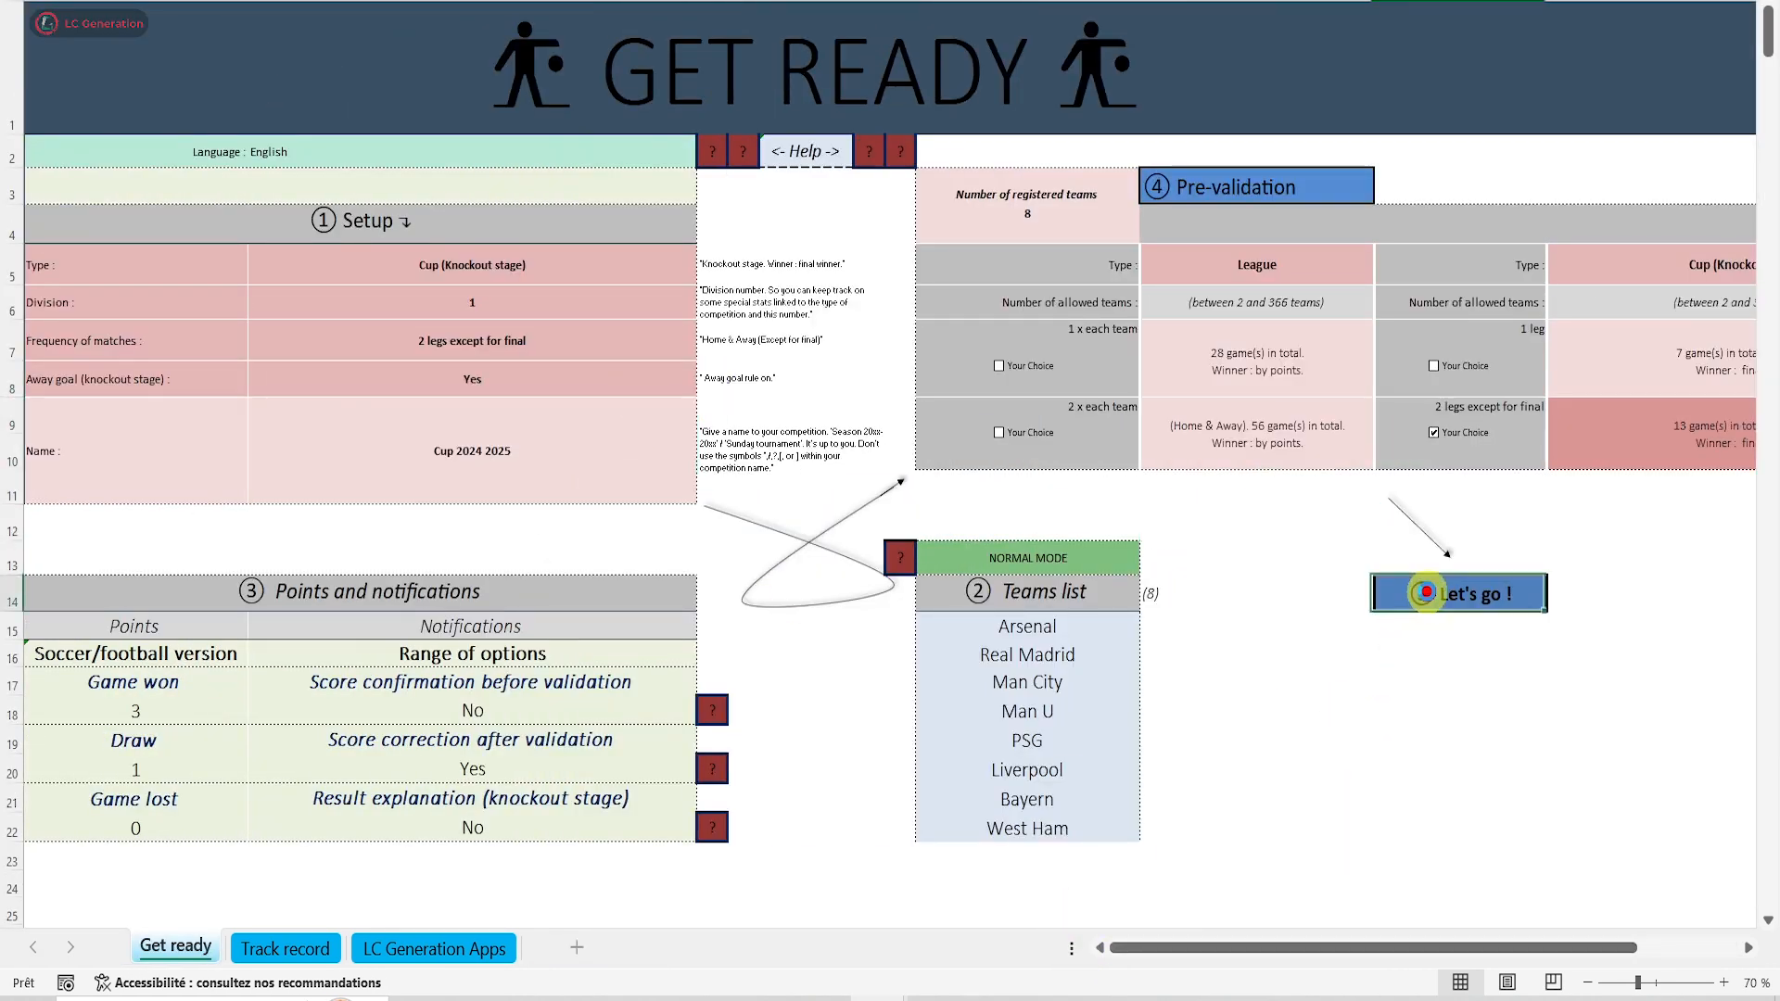
left_click(975, 790)
left_click(1084, 640)
left_click(1587, 982)
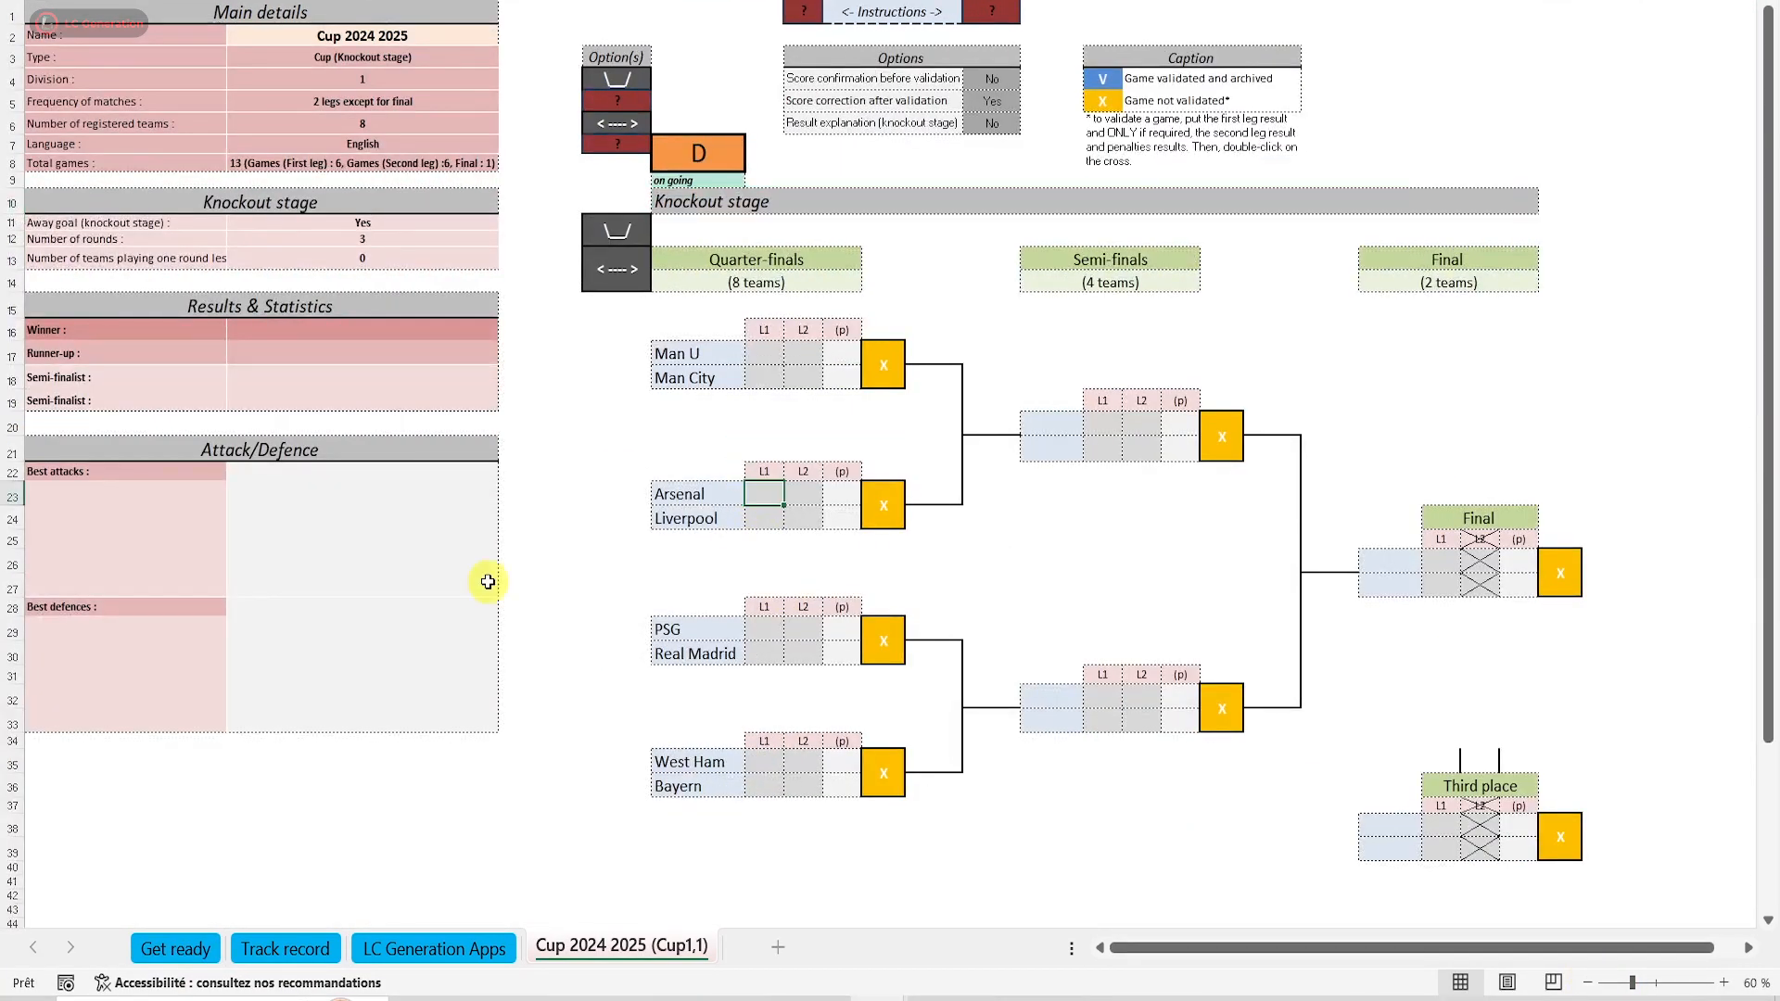
Enter leg scores of 2-1 and 0-1 for the Arsenal–Liverpool quarter-final and validate the game.
type("2")
key("Return")
type("1")
key("Tab")
type("1")
key("Up")
type("0")
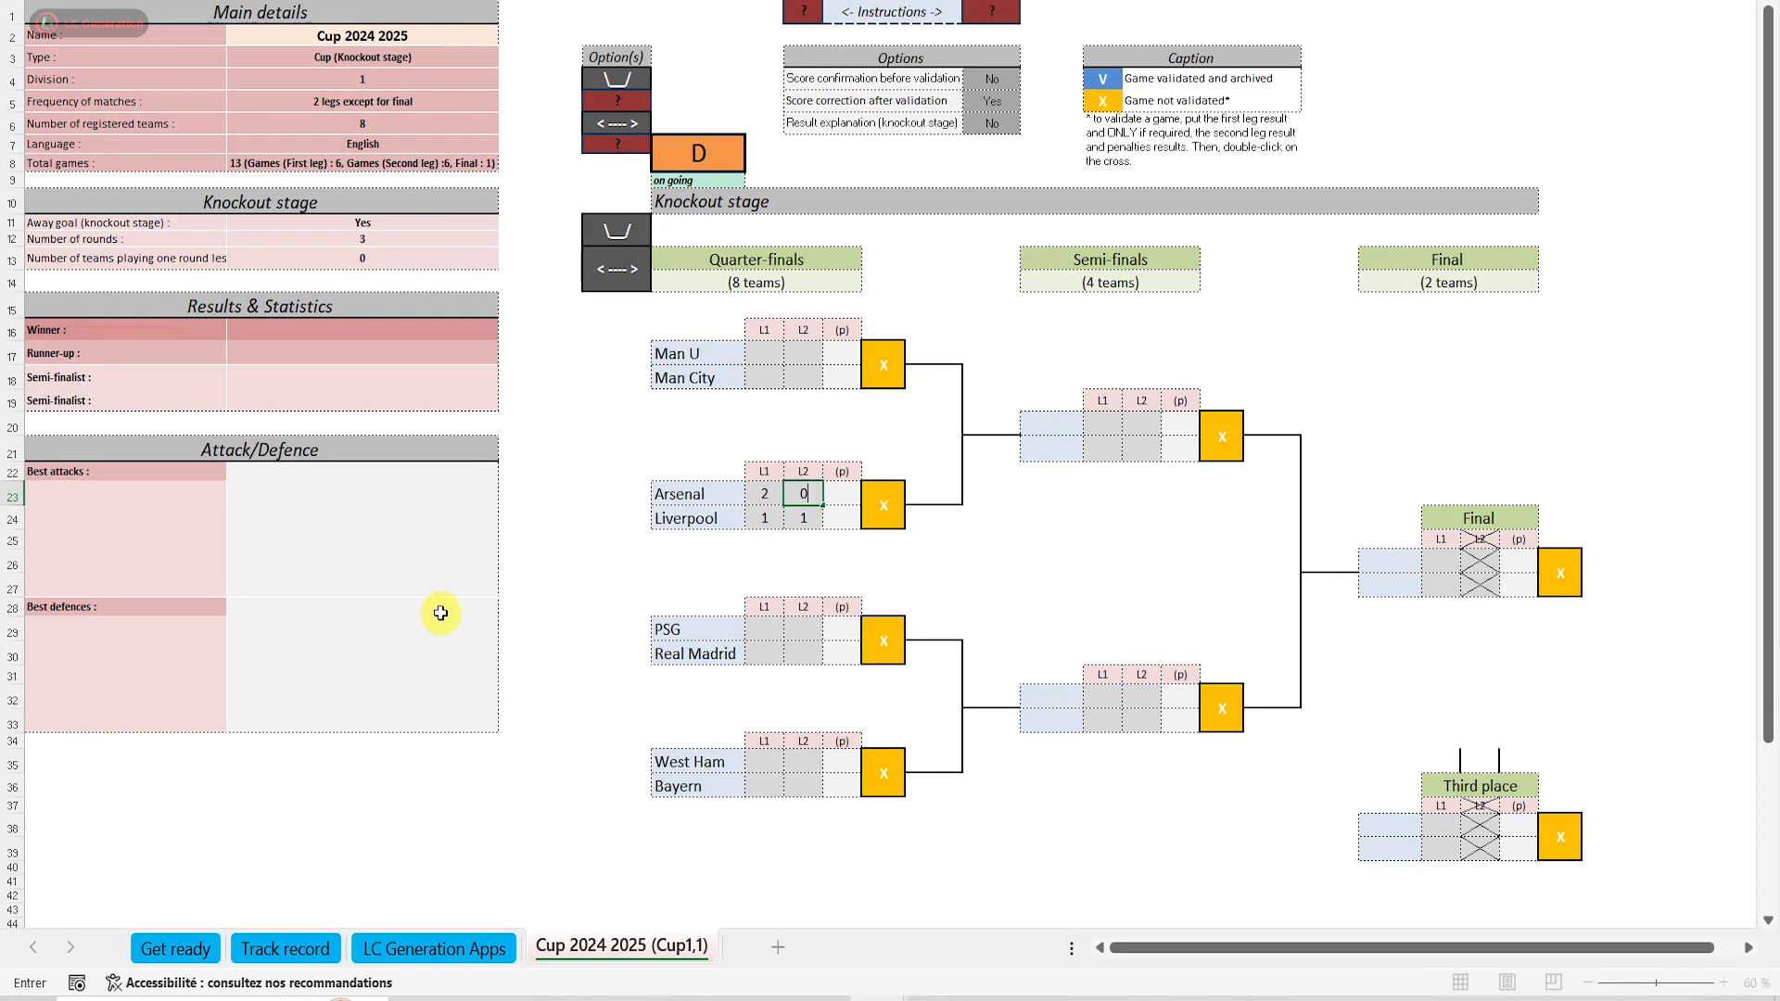
double_click(883, 504)
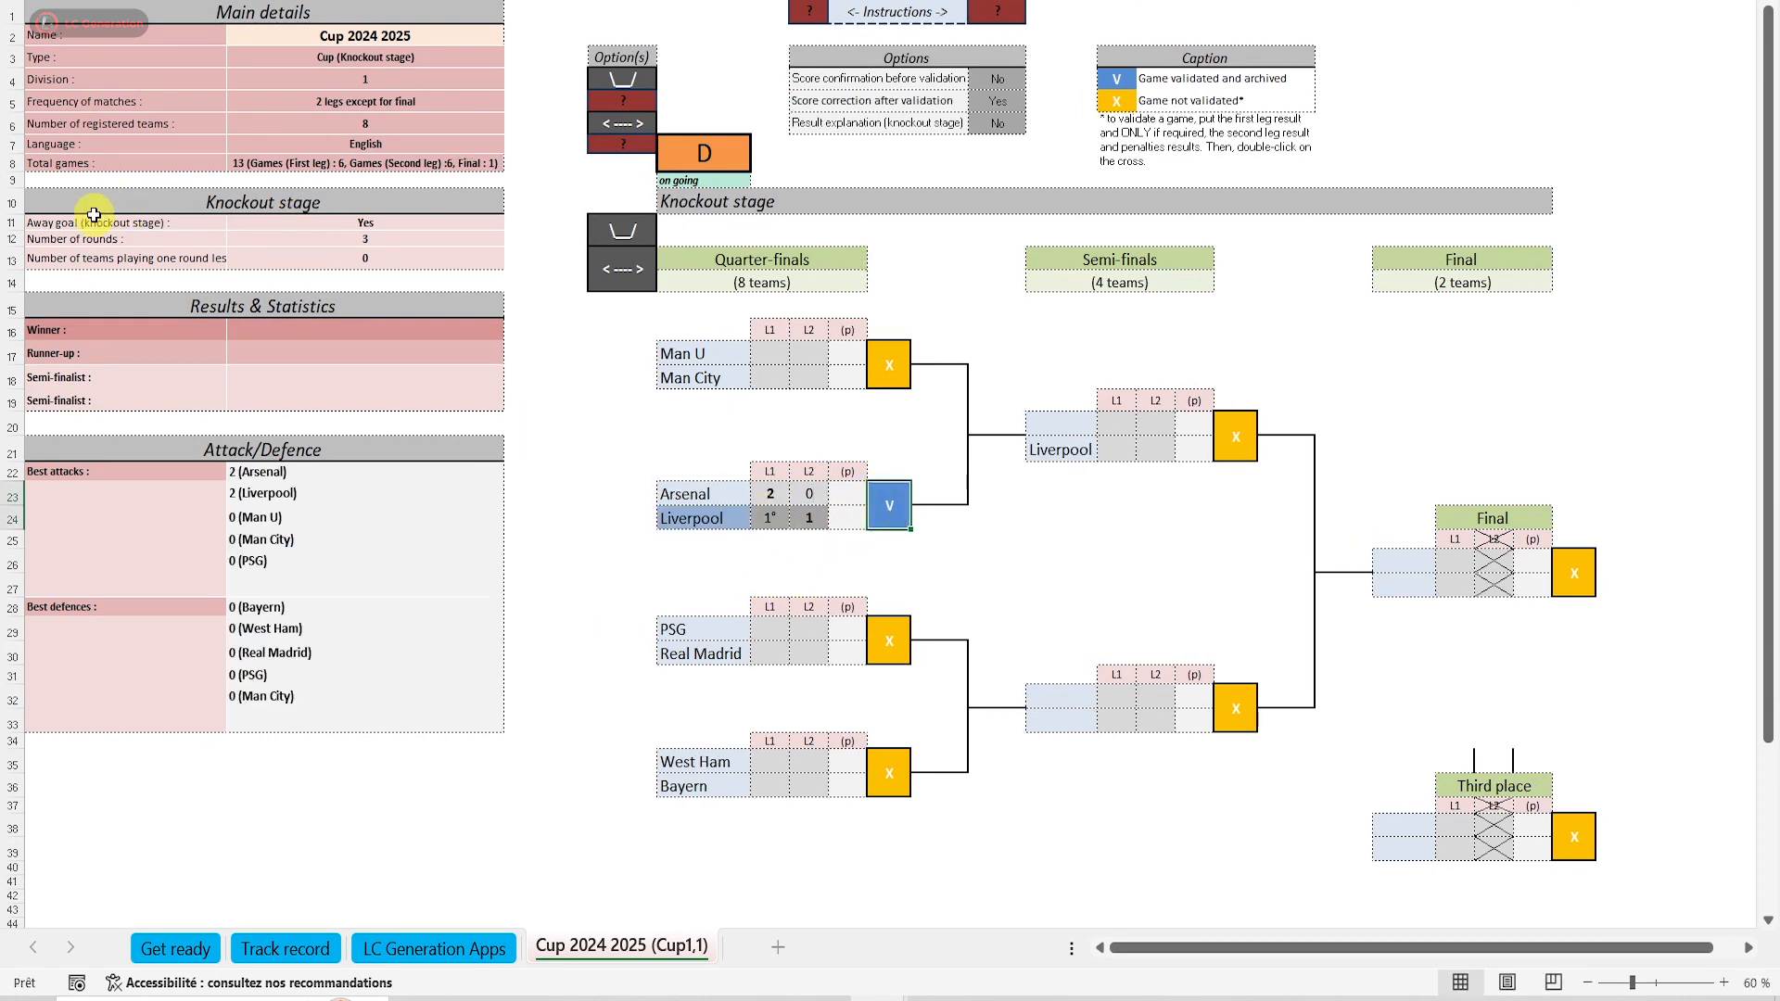
left_click(130, 226)
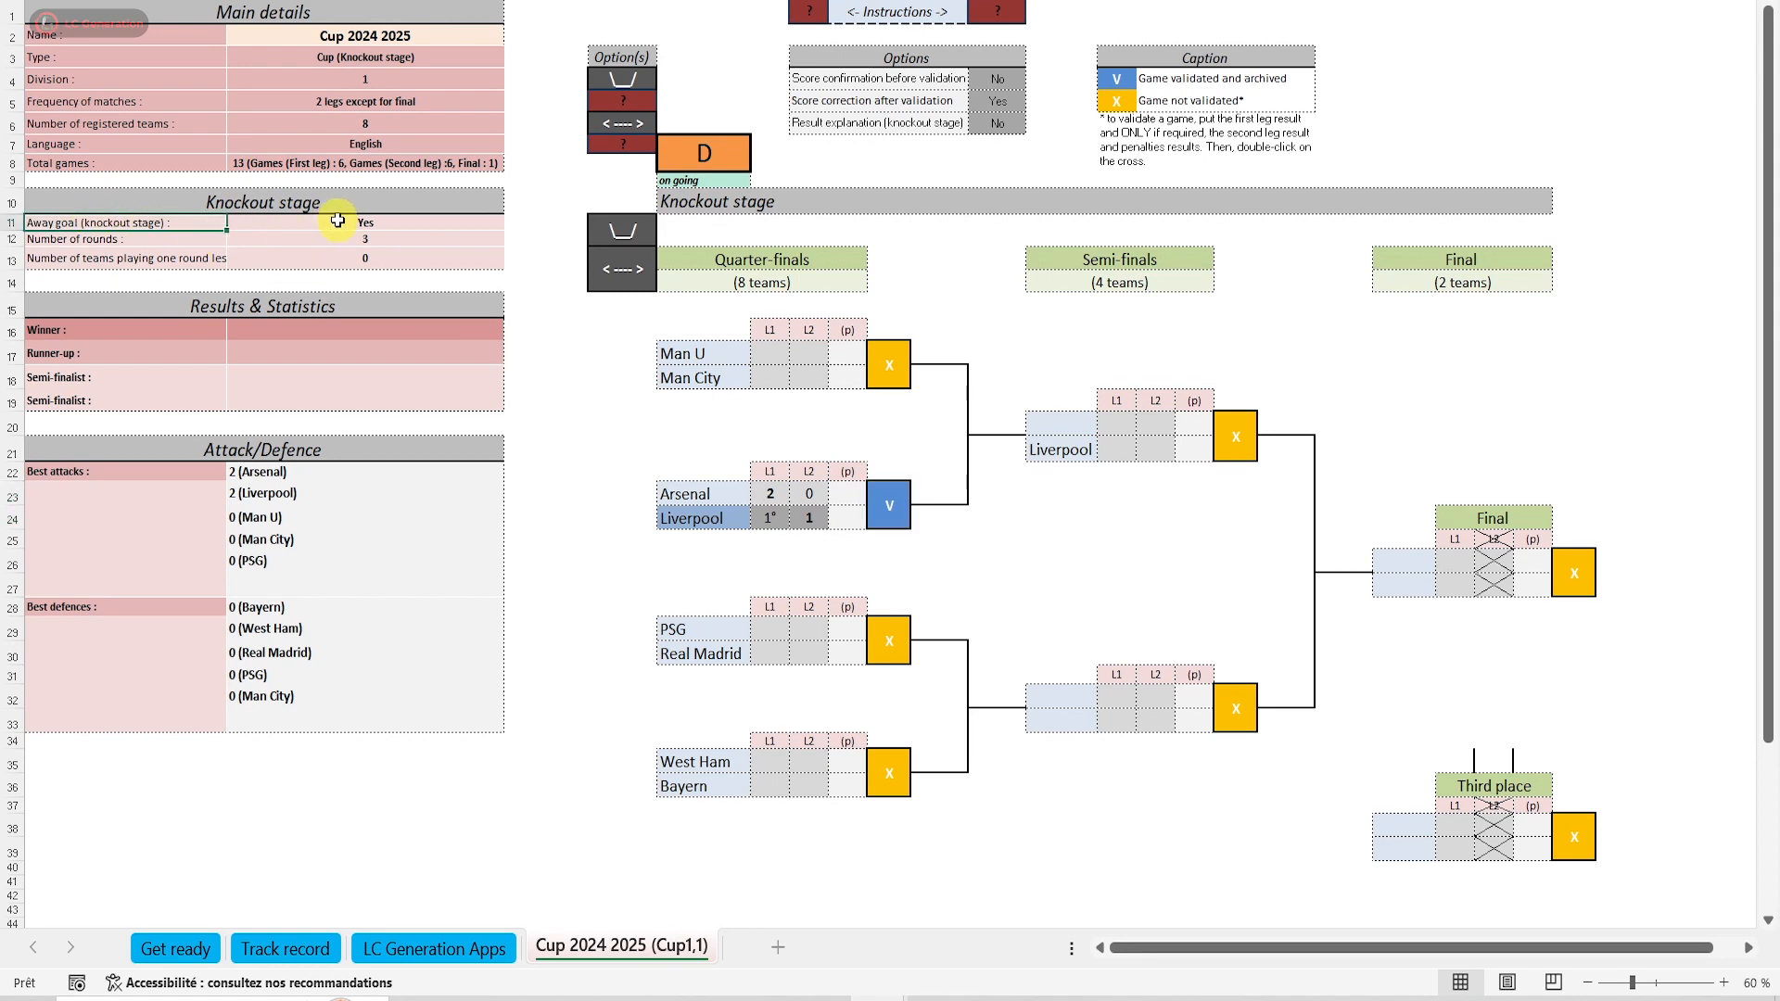
left_click(742, 523)
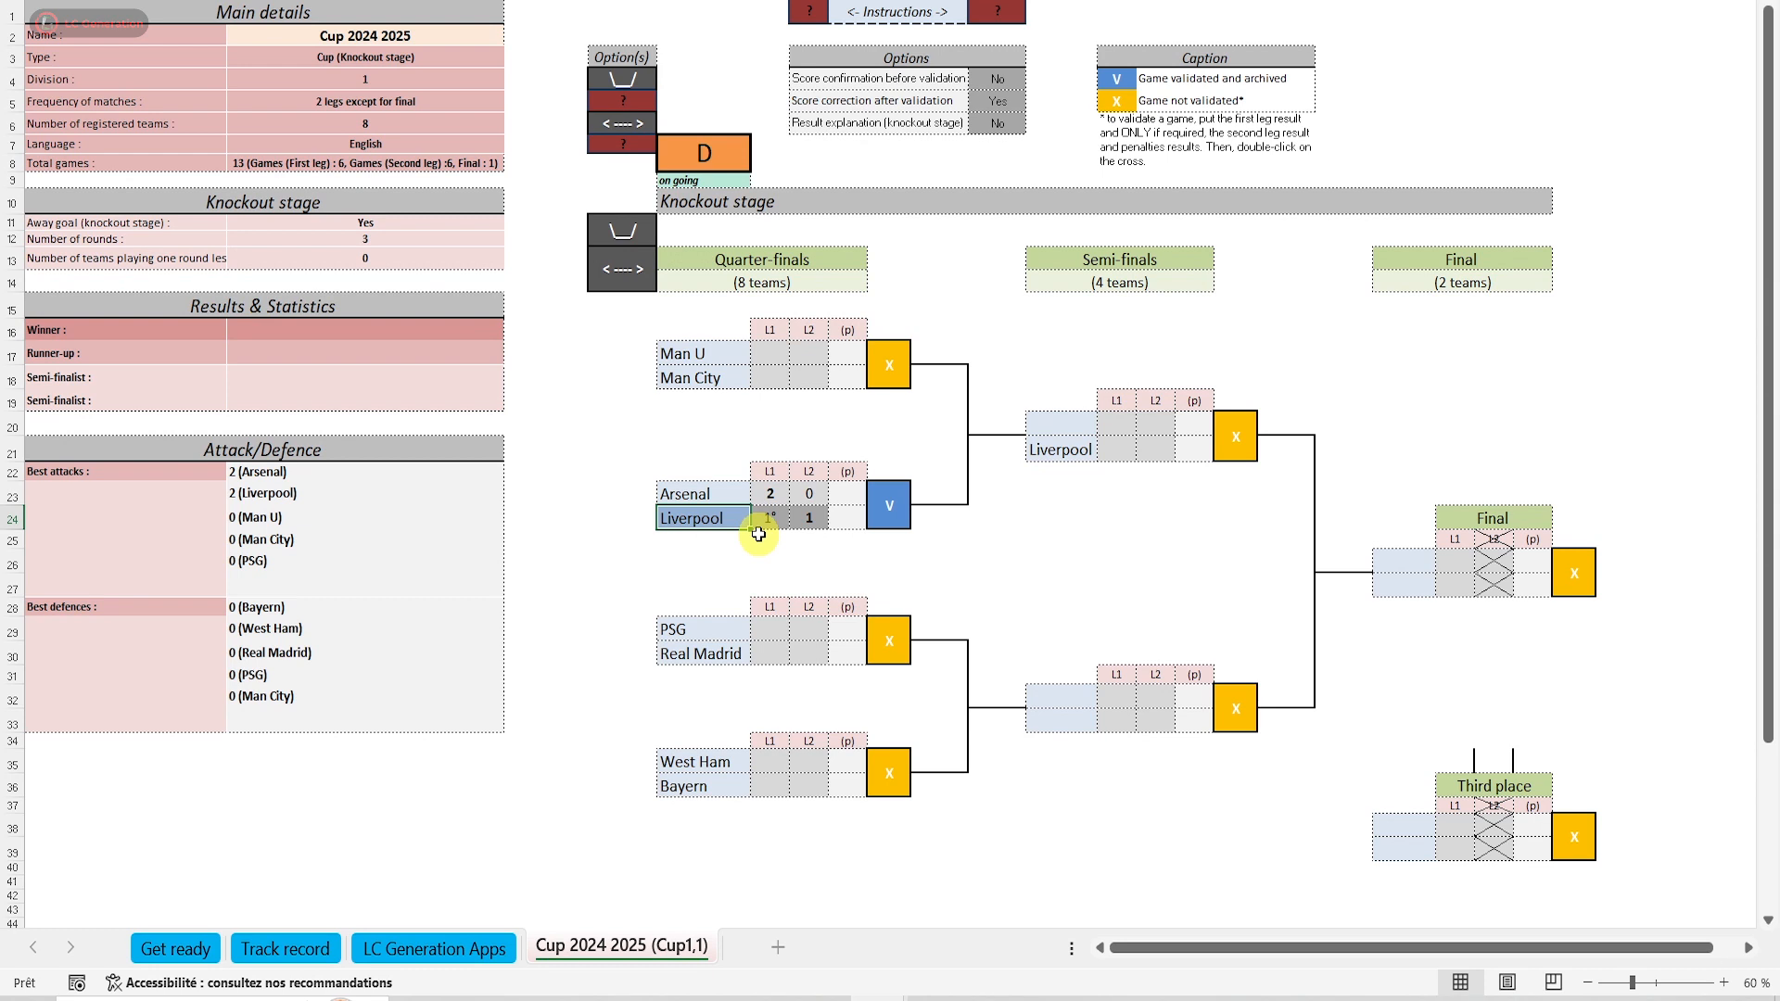
left_click(889, 504)
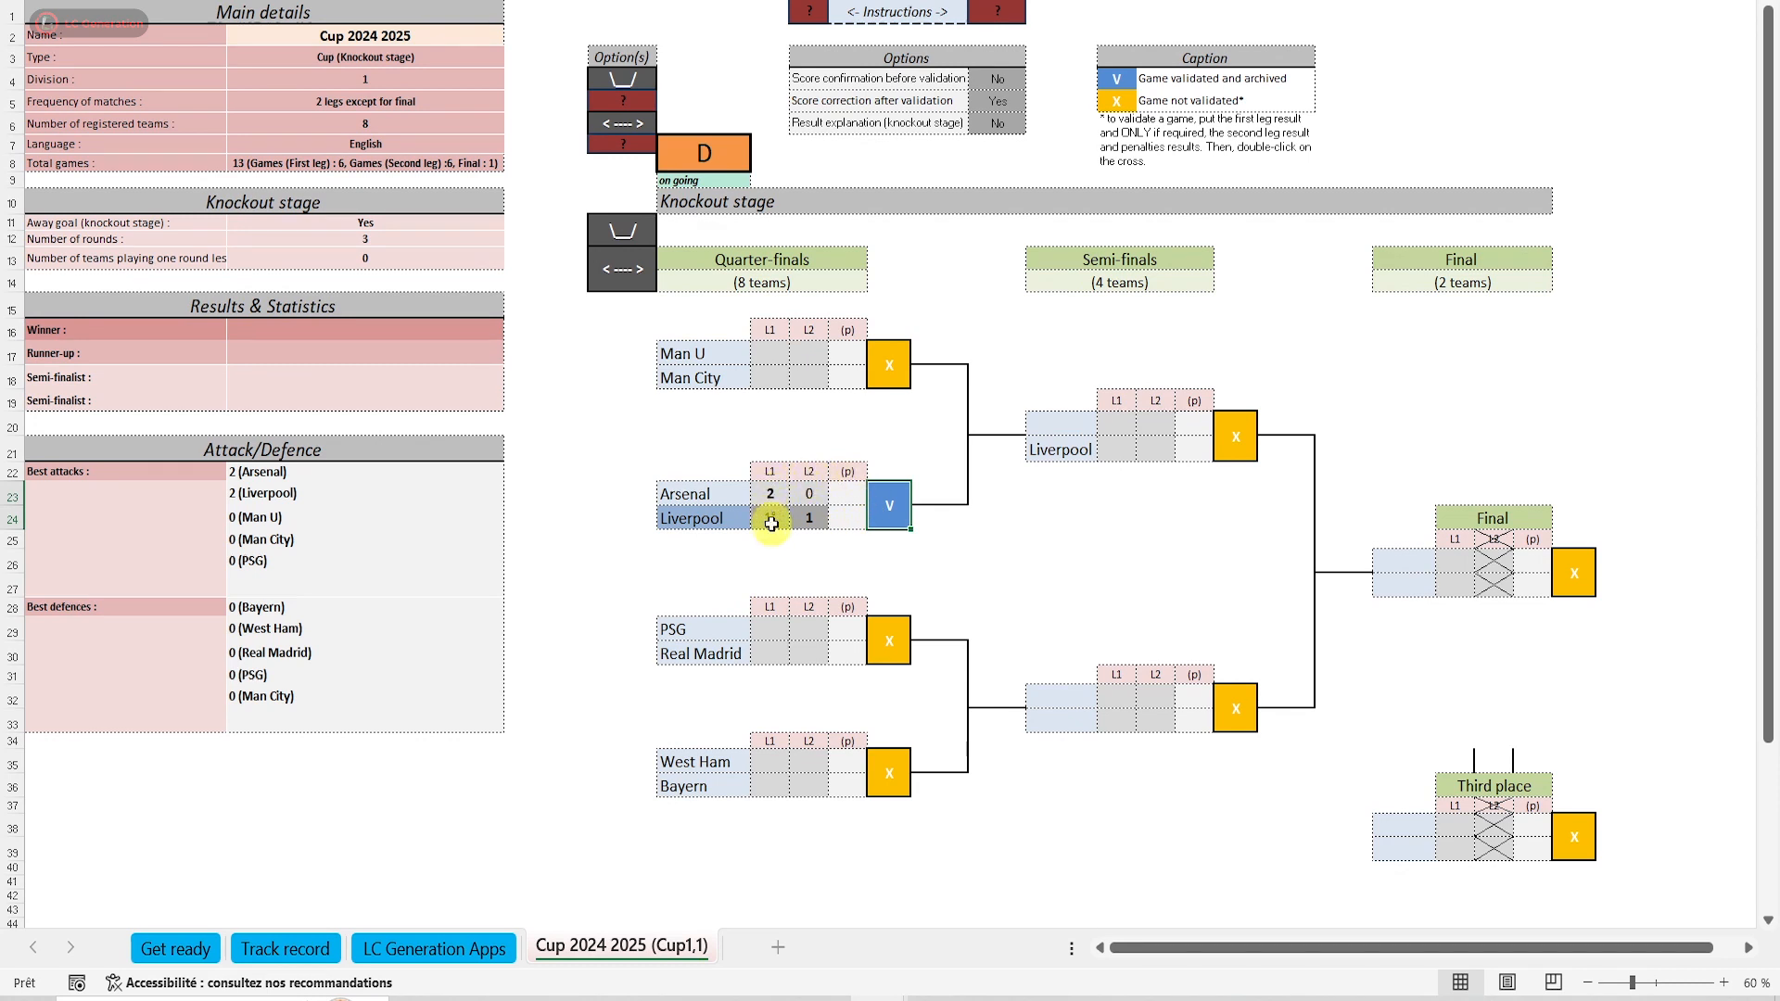
left_click(740, 524)
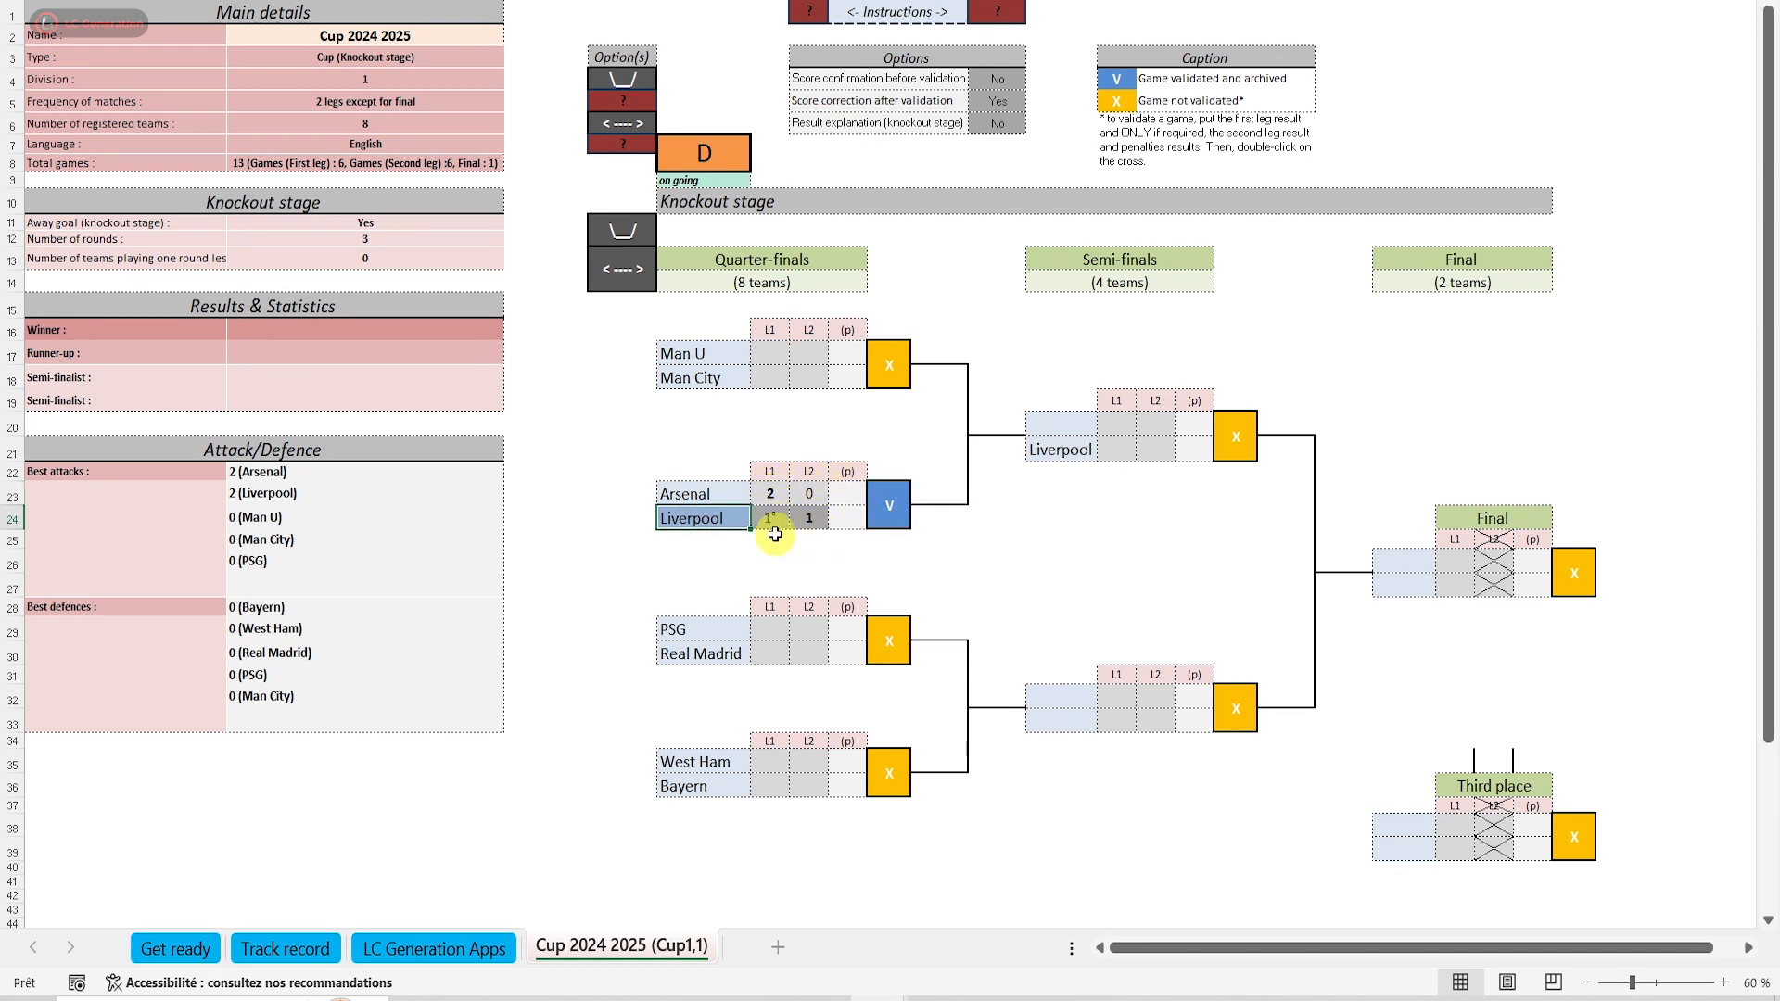
Enter and validate the quarter-finals PSG–Real Madrid (1-0, 1-4) and West Ham–Bayern (1-1, 1-1, penalties 4-2).
left_click(769, 630)
type("1")
key("Down")
type("024")
double_click(878, 633)
left_click(770, 762)
double_click(877, 785)
Enter leg scores of 3-1 and 2-7 for the Man U–Man City quarter-final and validate the game.
left_click(769, 353)
type("3")
key("Down")
type("1")
key("Right")
type("72")
double_click(889, 364)
Enter and validate the semi-finals Man City–Liverpool (2-1, 3-2) and Real Madrid–West Ham (3-0, 3-2).
left_click(1133, 424)
type("2")
key("Down")
type("1")
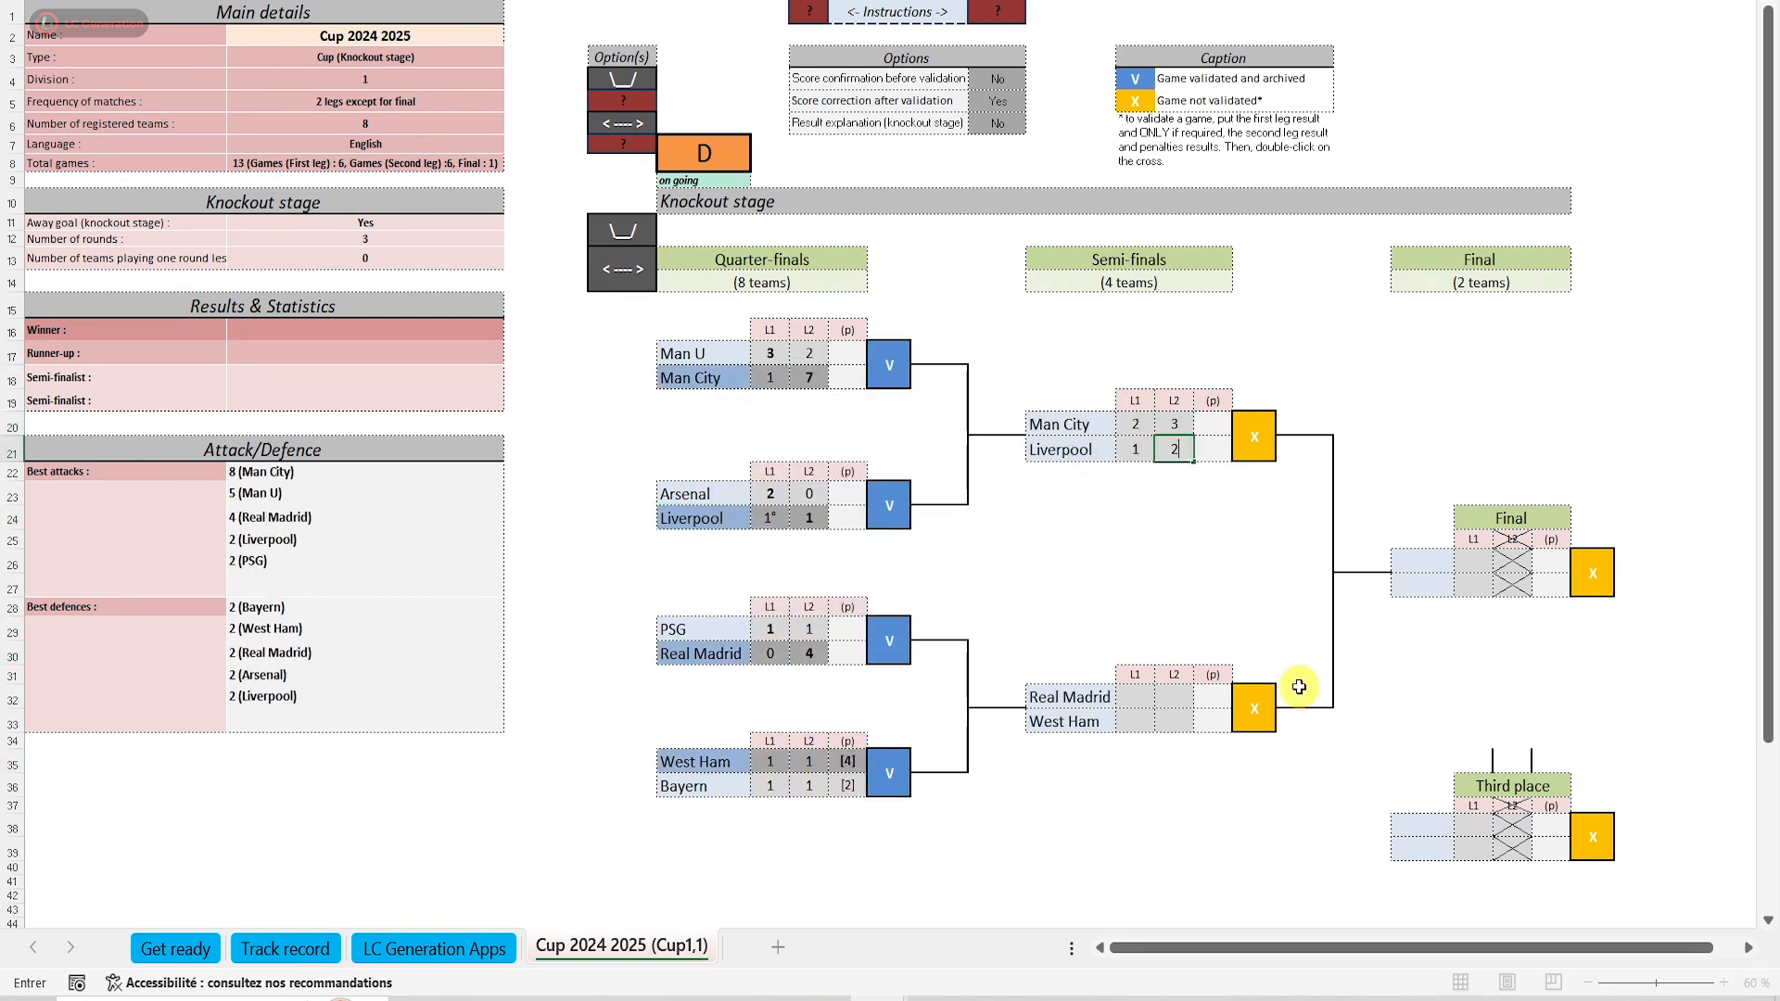
double_click(1255, 437)
left_click(1135, 698)
type("3")
double_click(1254, 708)
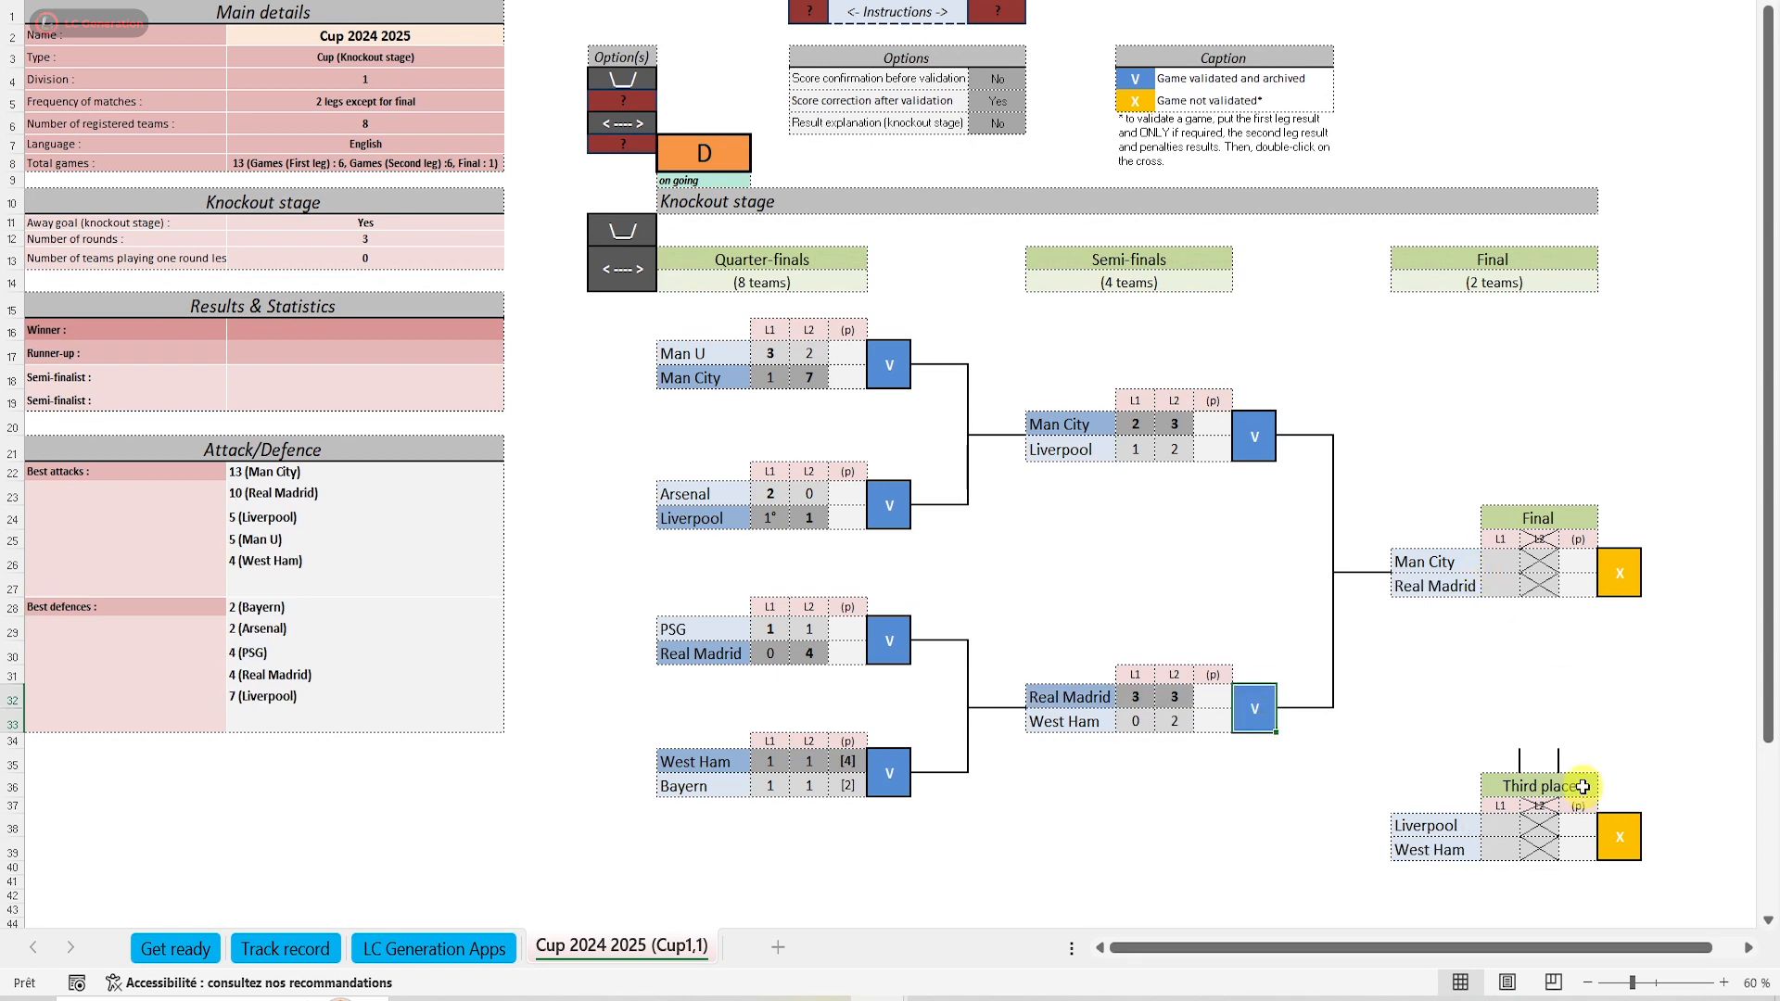
Enter a 3-2 score for Liverpool against West Ham in the third-place game and validate it.
left_click(1528, 826)
type("3")
key("Down")
type("2")
double_click(1620, 837)
left_click(1041, 581)
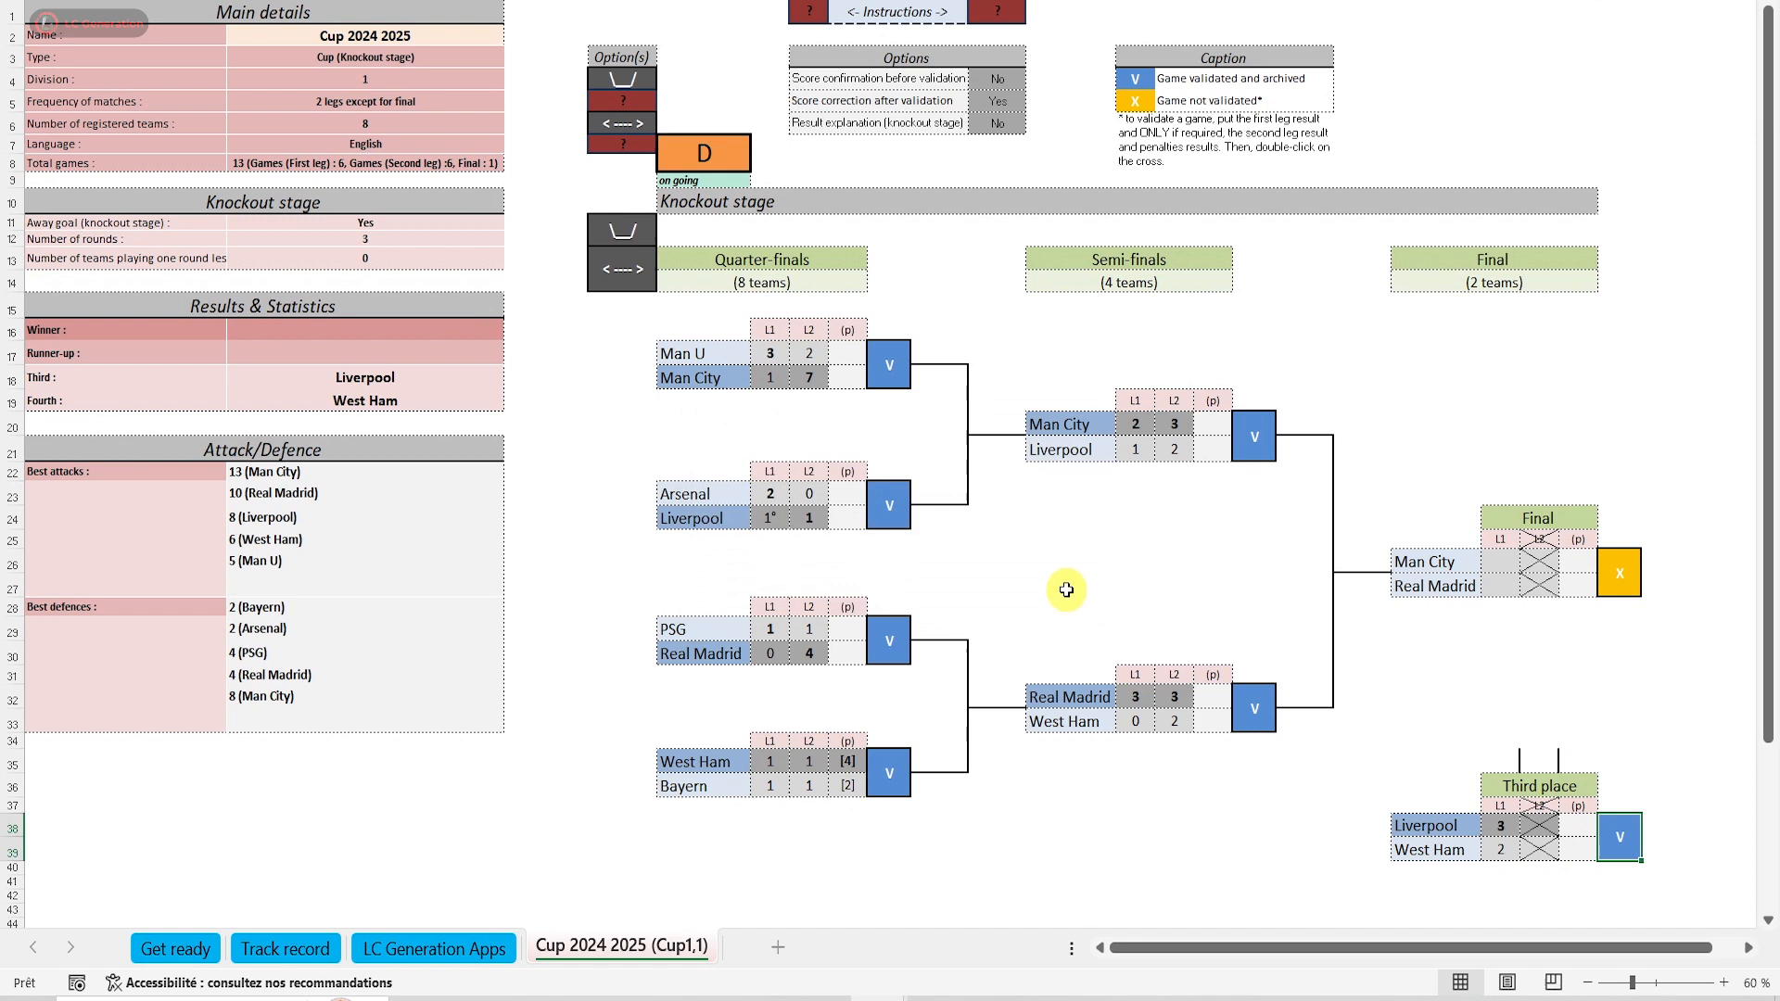
Enter a 4-4 final between Man City and Real Madrid with penalties 3-4, validate it and confirm the messages.
left_click(1500, 561)
type("4")
key("Down")
type("4")
left_click(1579, 561)
type("3")
key("Down")
type("4")
double_click(1623, 585)
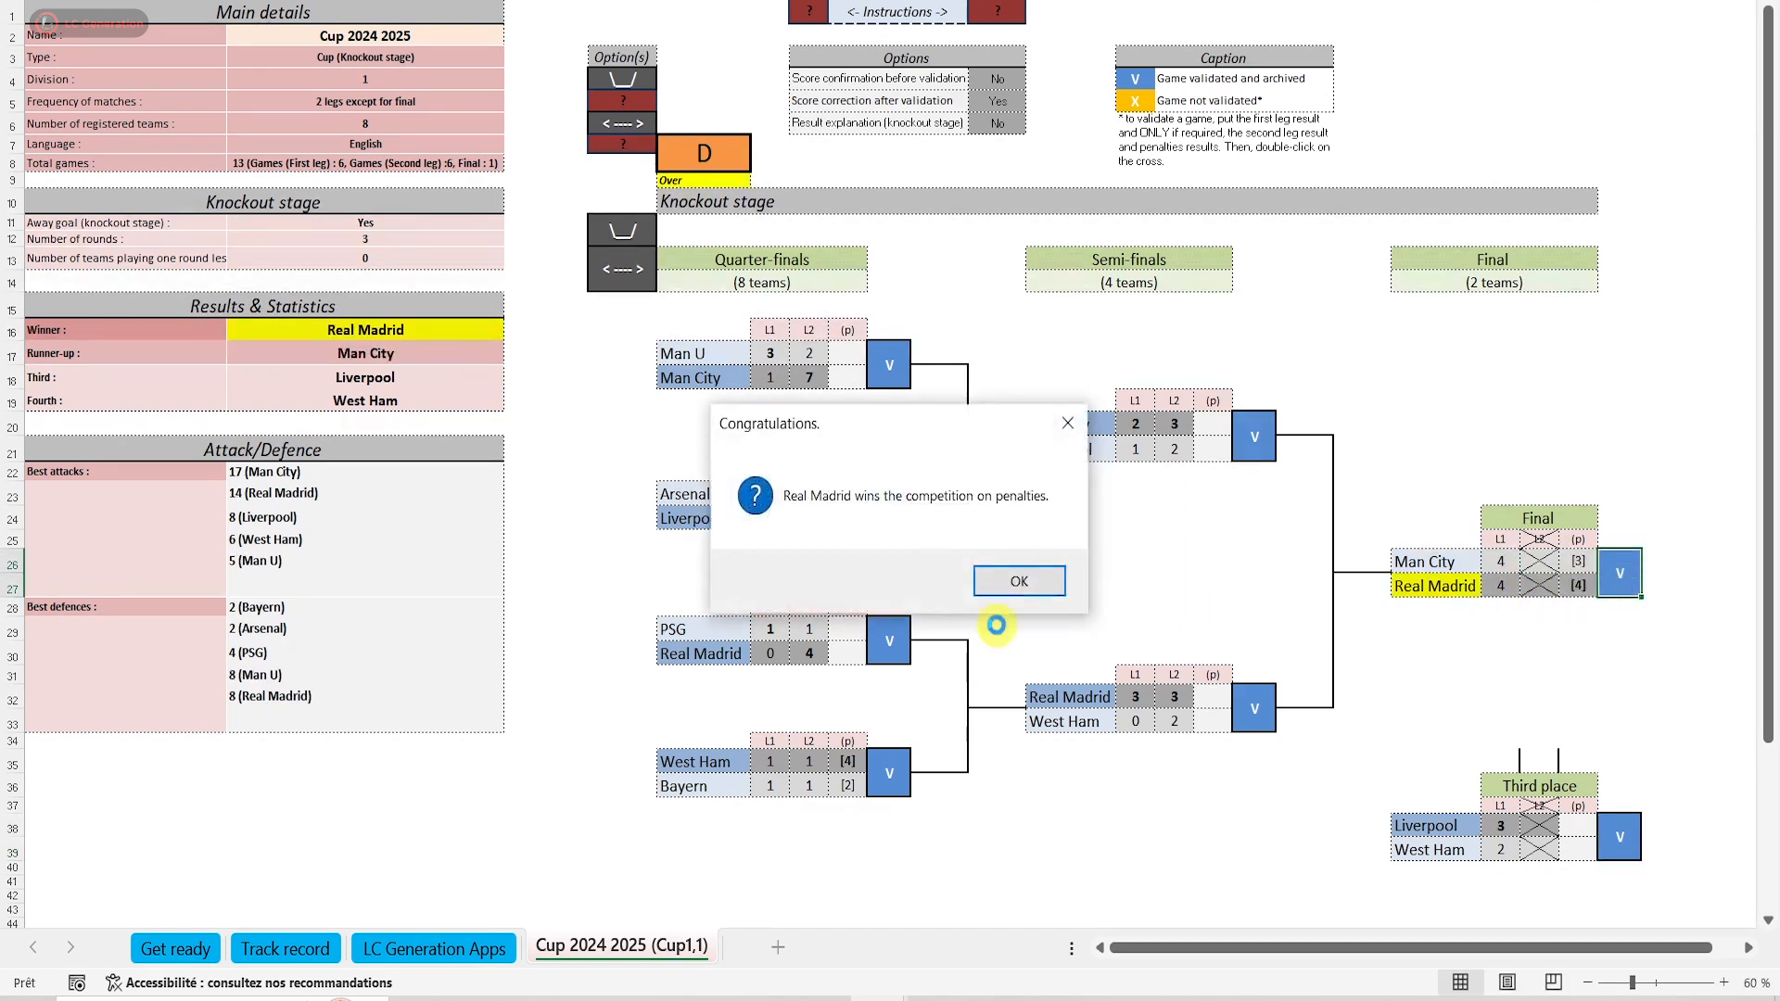
left_click(1039, 582)
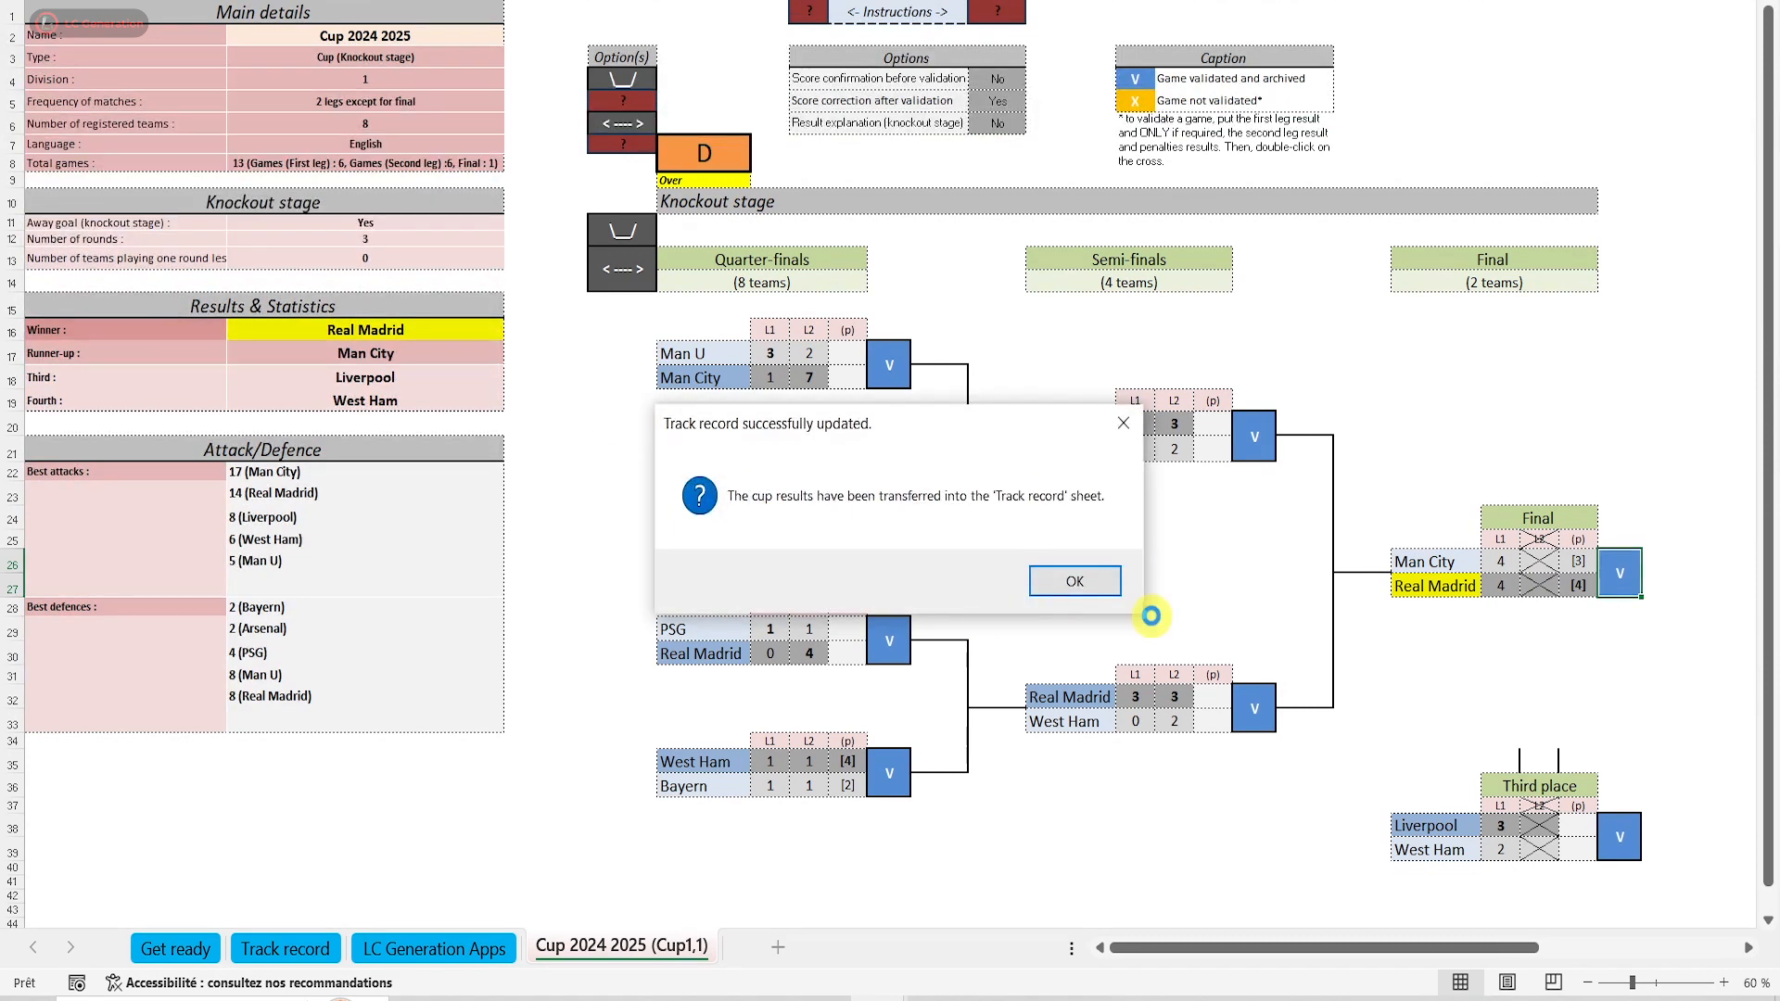
left_click(1072, 581)
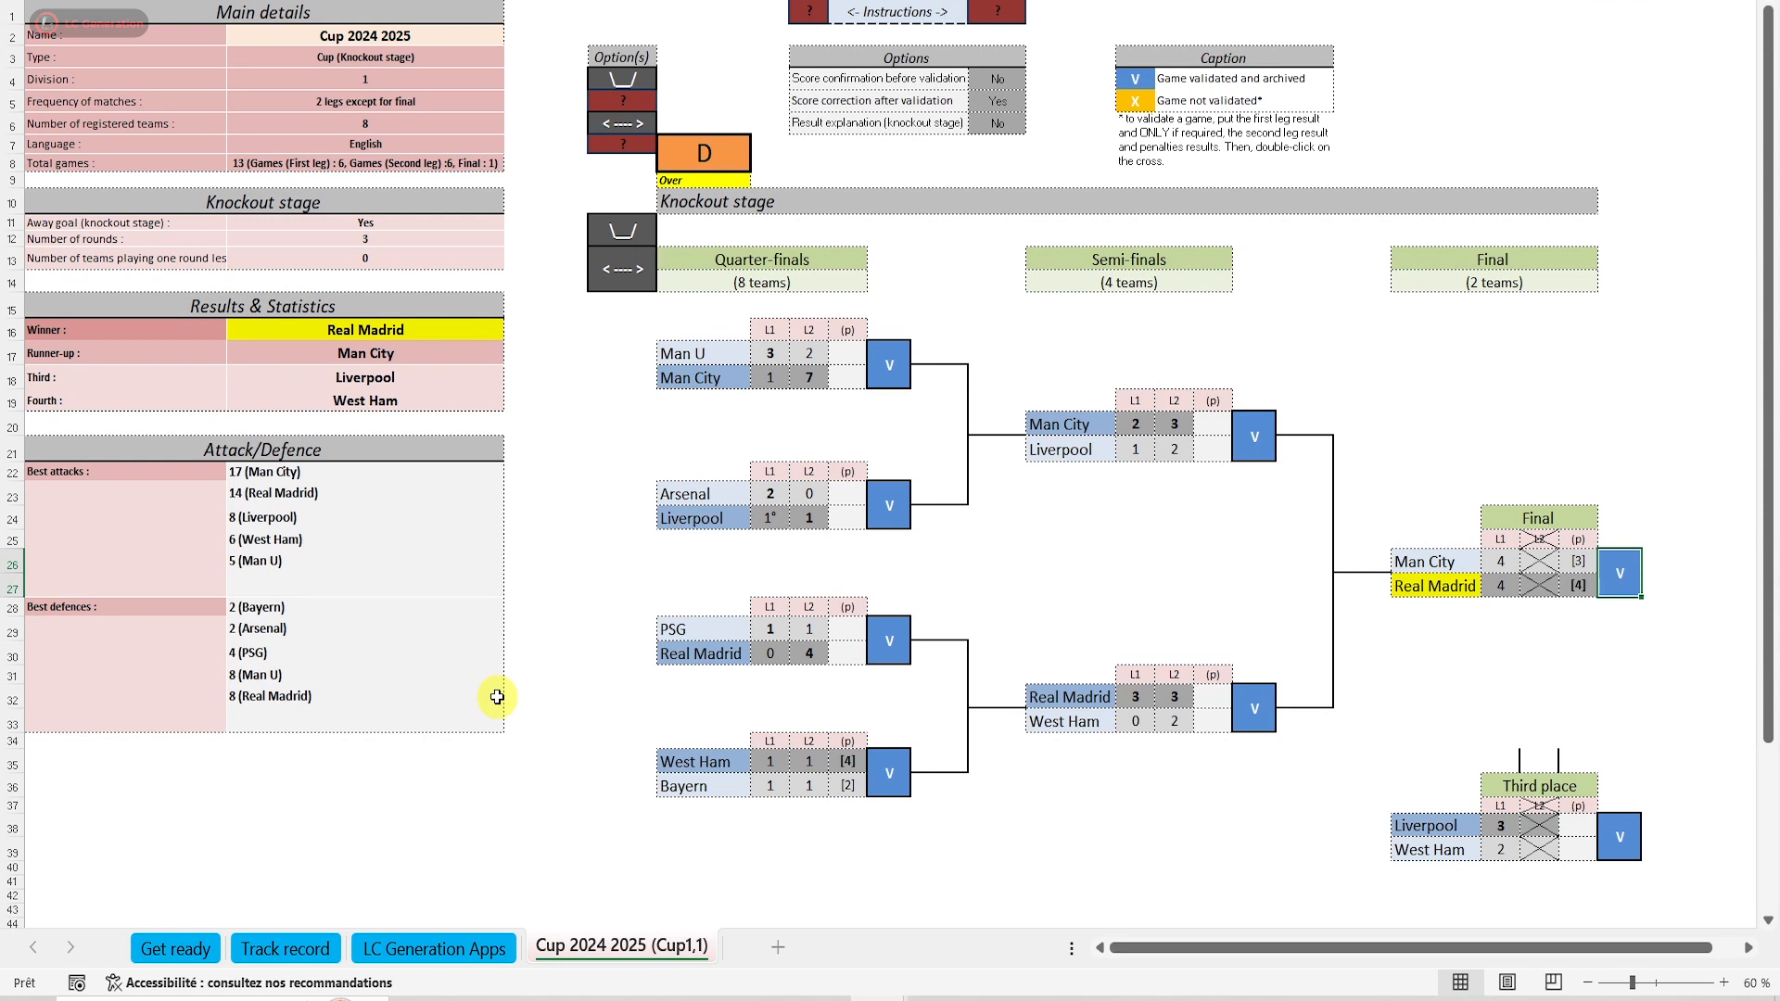
Cancel the validation of the third-place game, then validate its result again and confirm the messages.
double_click(1619, 836)
left_click(1081, 580)
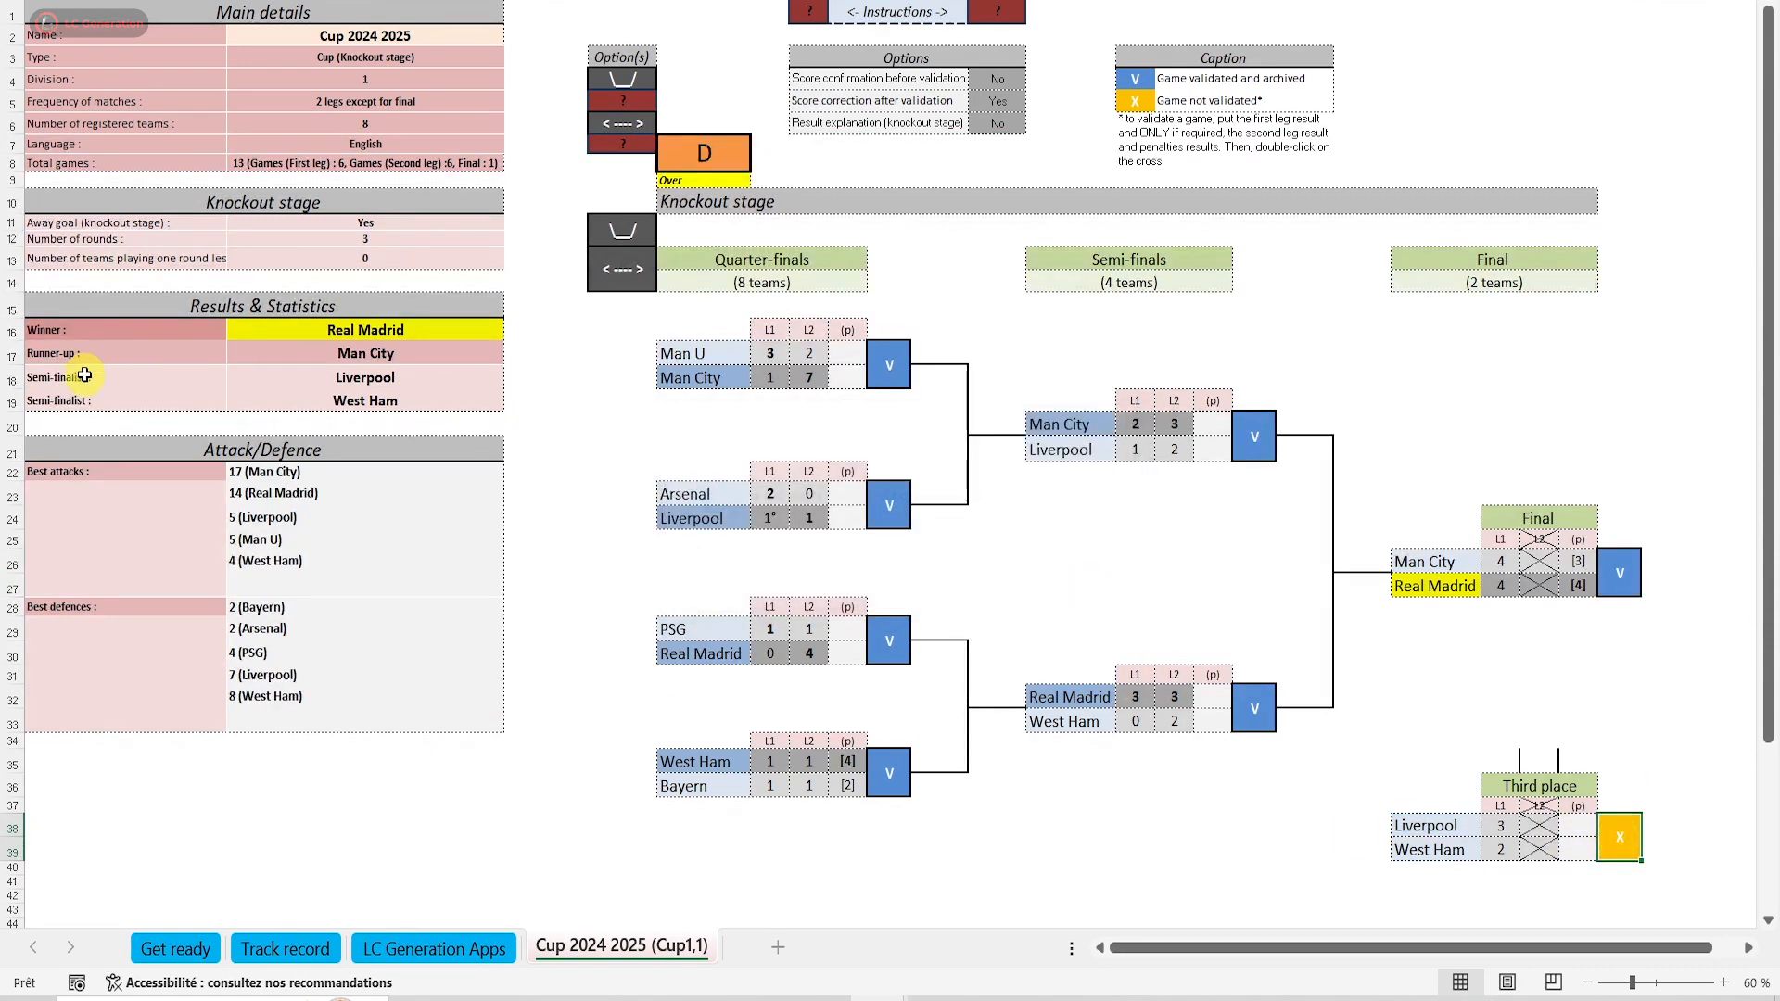
double_click(1619, 836)
left_click(1037, 581)
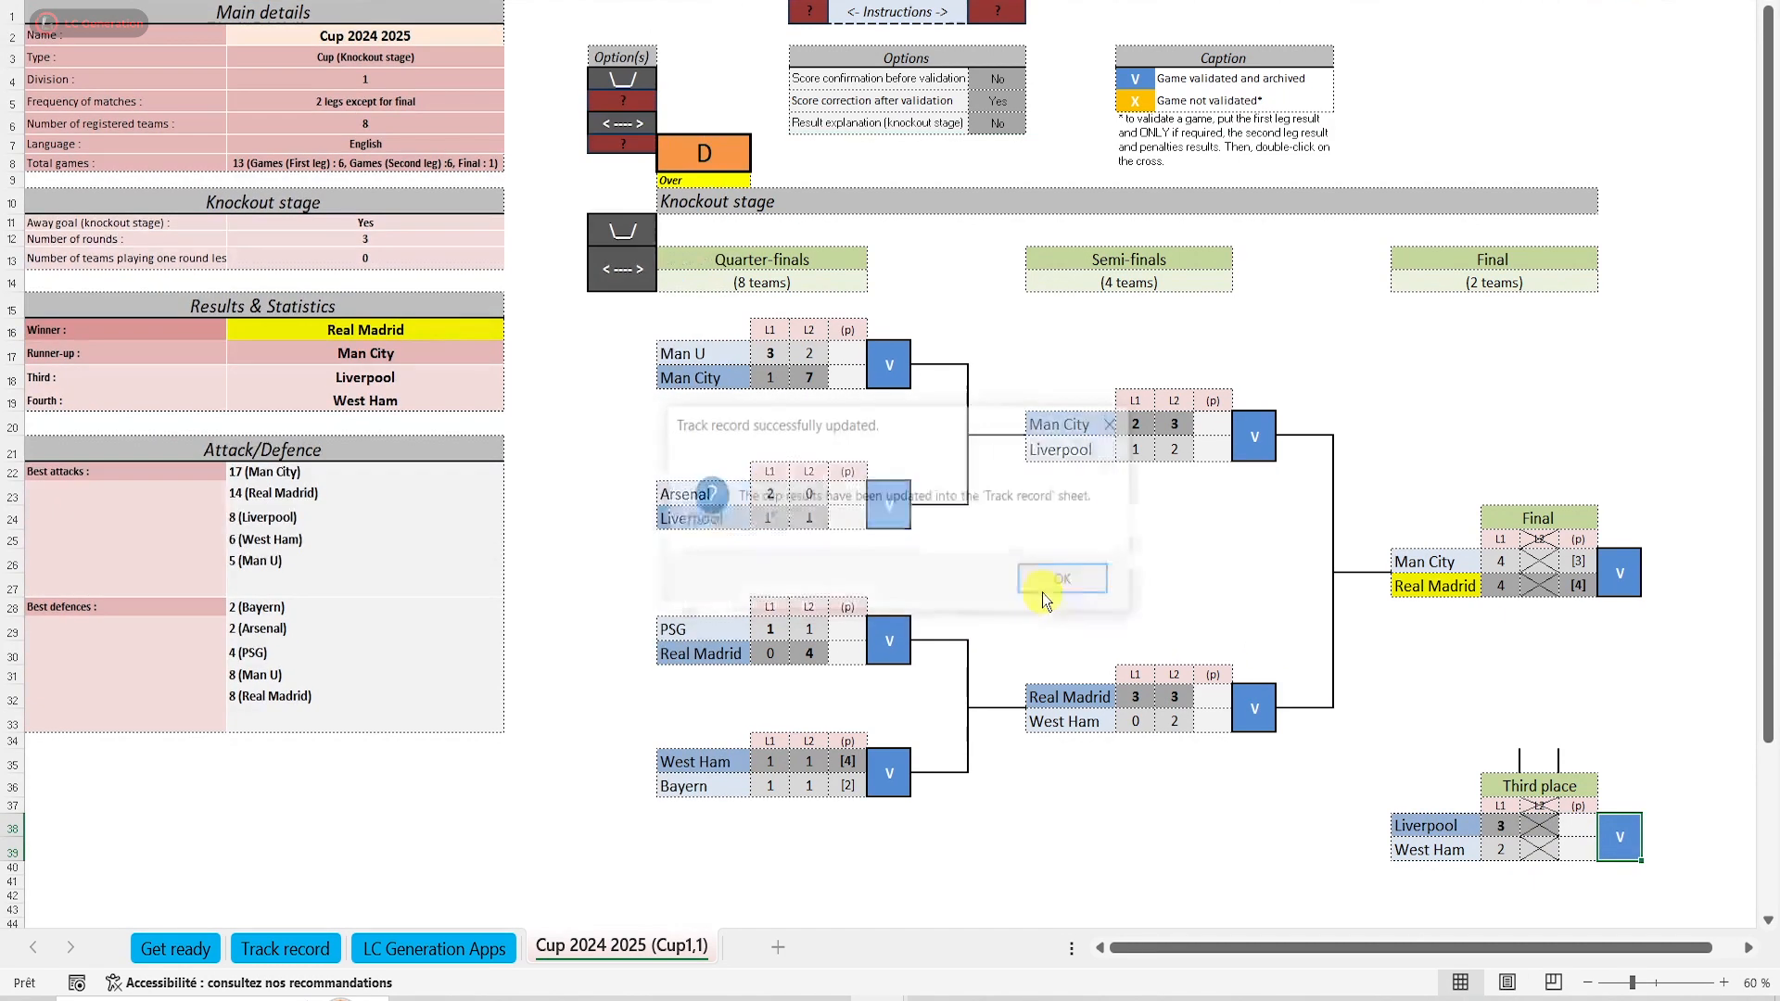
left_click(1043, 586)
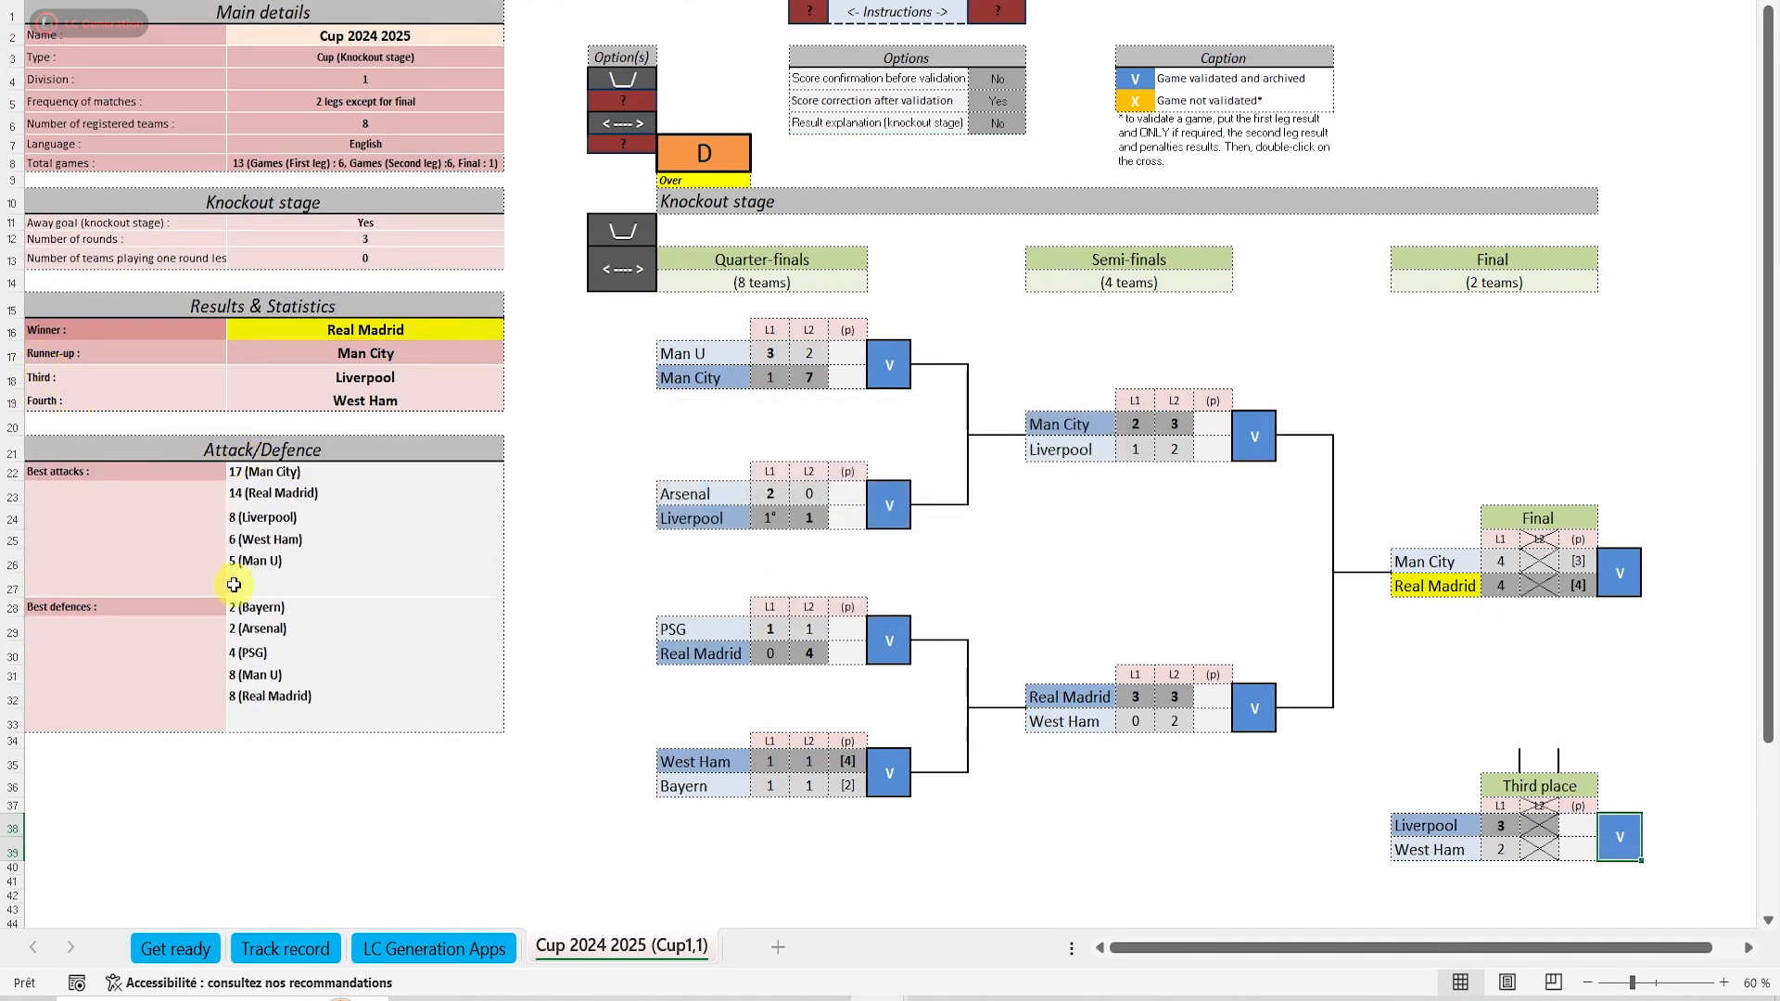
Reopen the final, change Man City's penalties to 8, validate the game again and confirm the messages.
double_click(1615, 579)
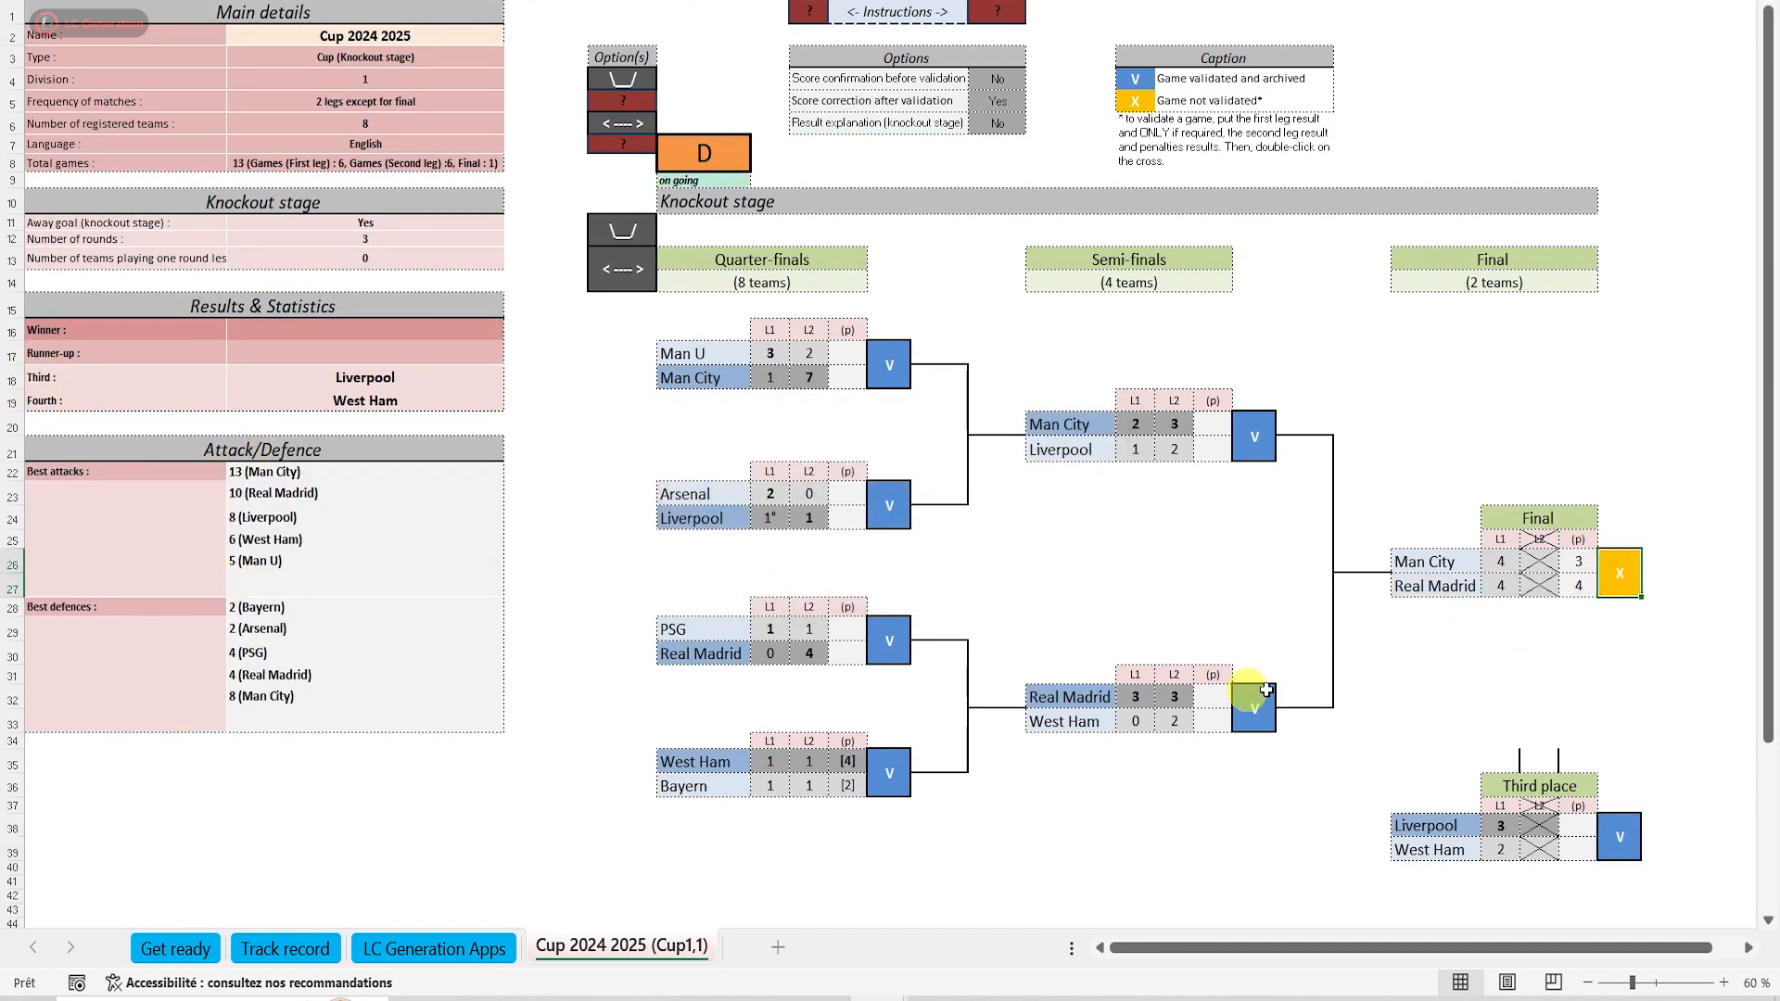
double_click(1619, 573)
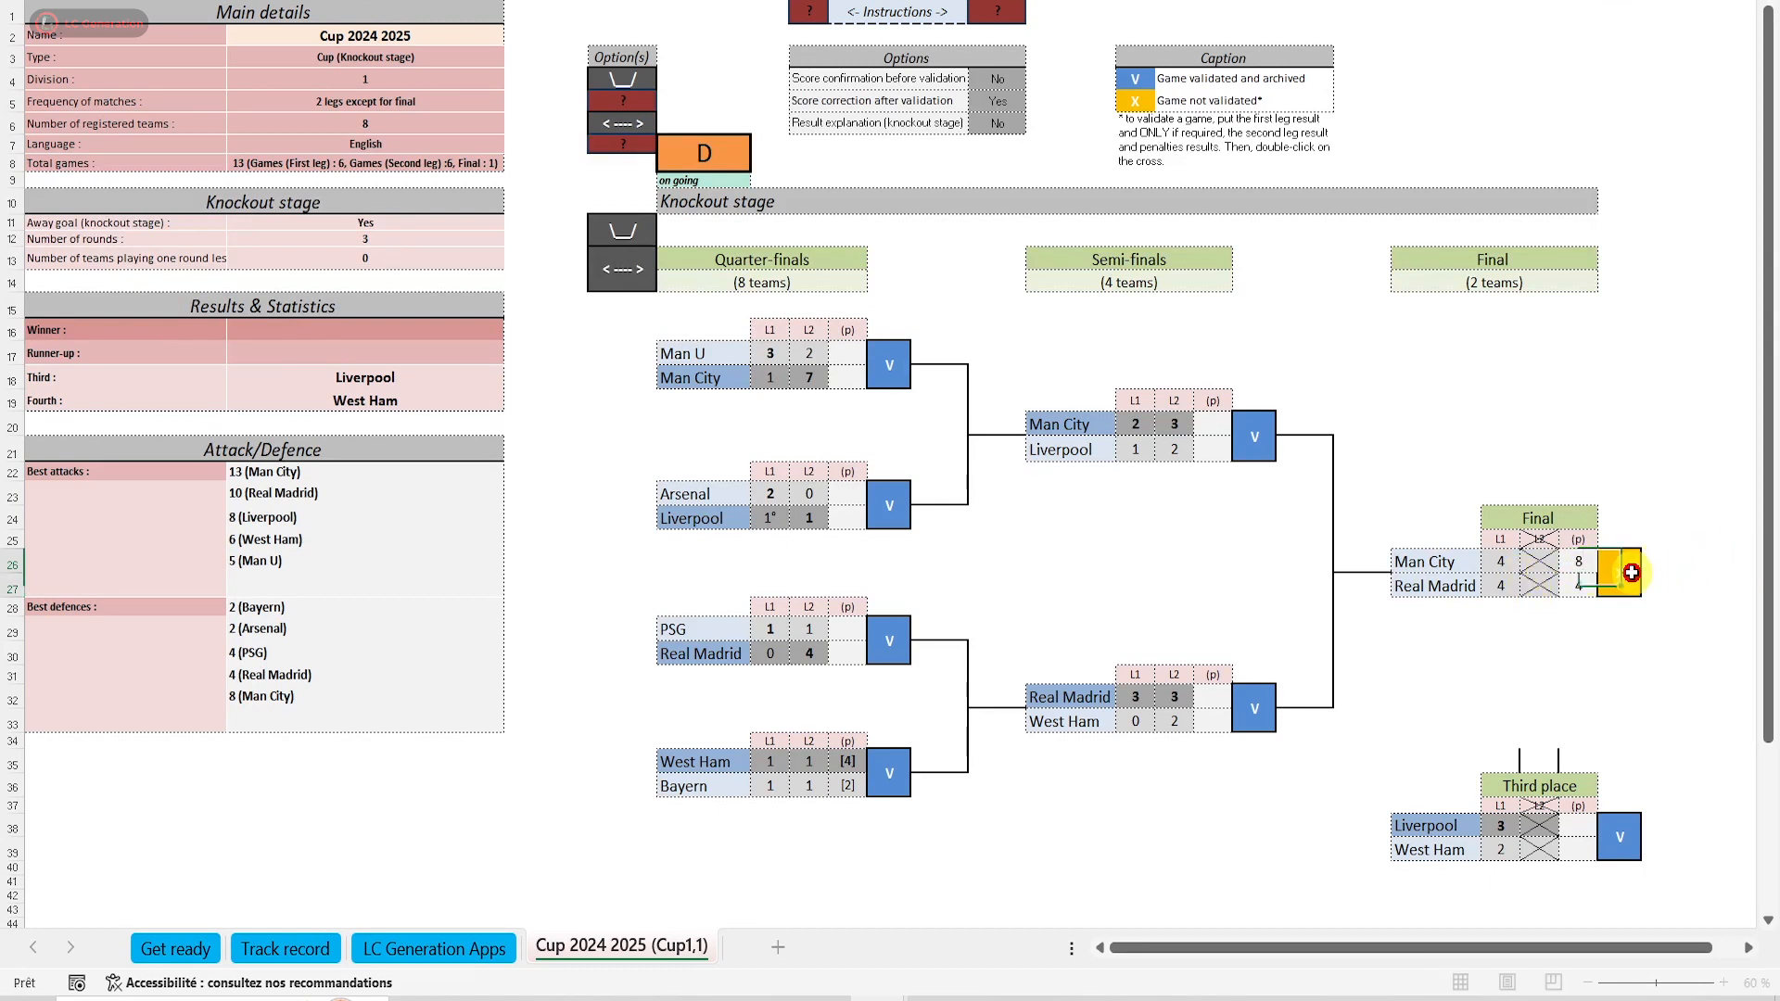
left_click(1057, 582)
left_click(1064, 585)
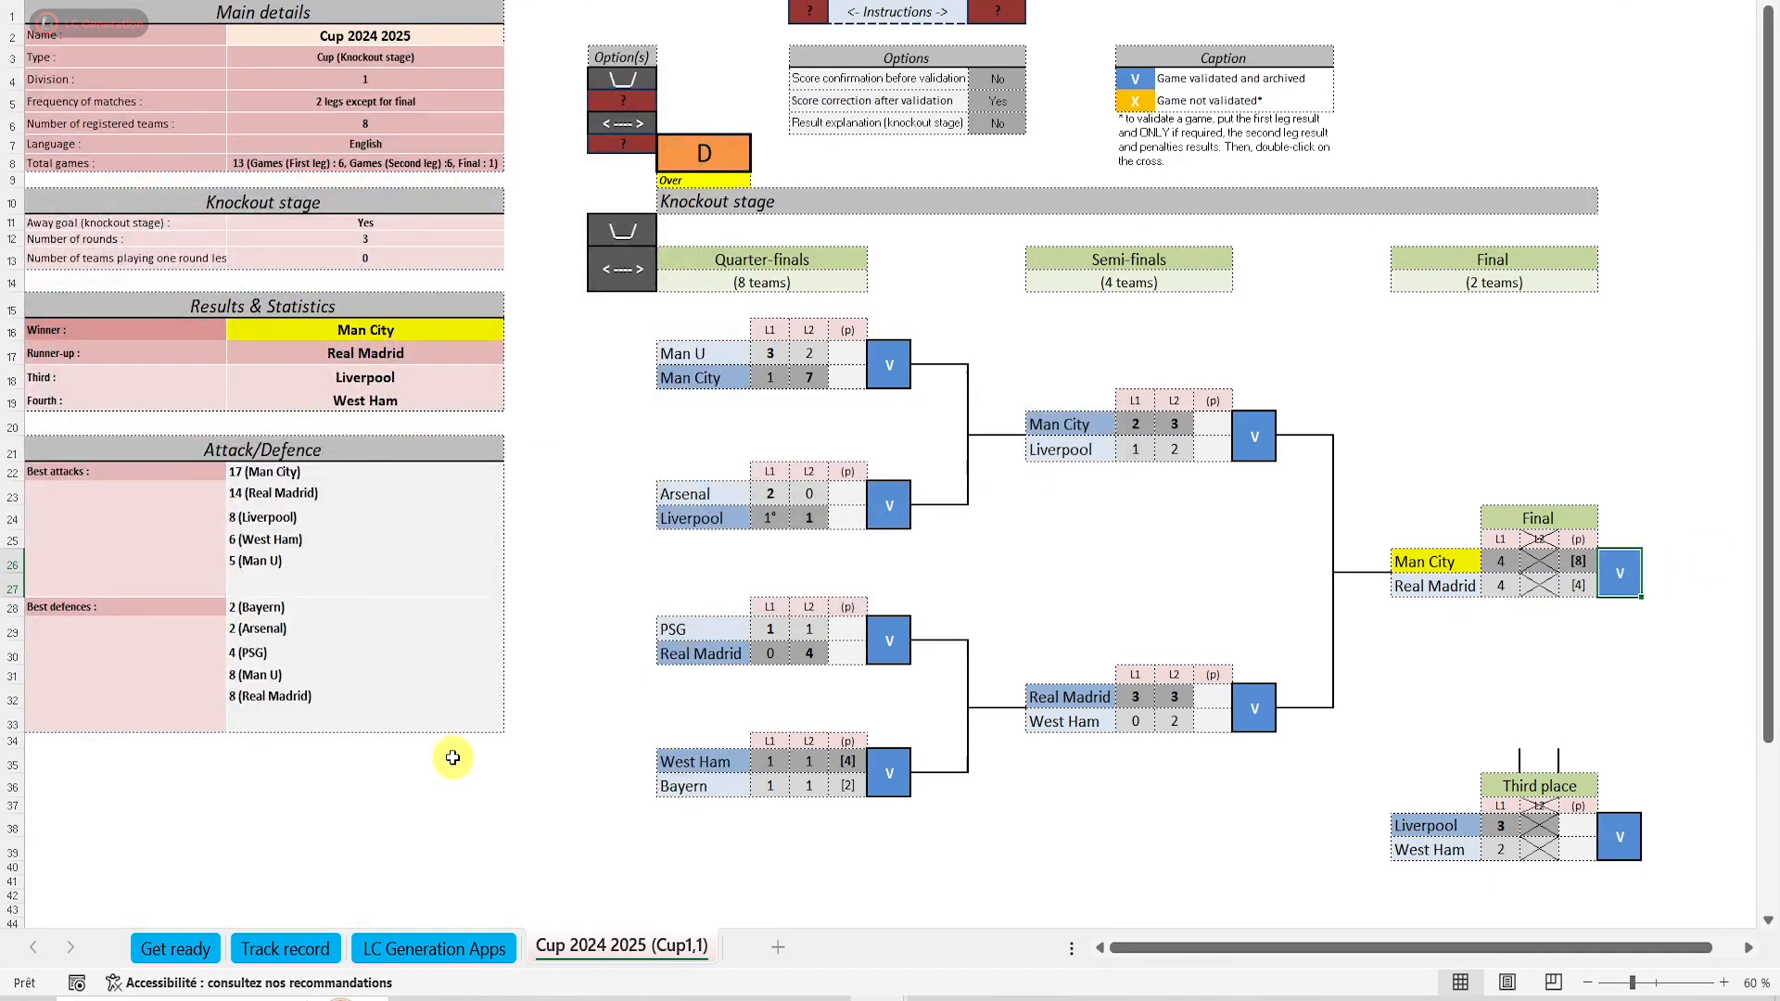
Open the Track record sheet and set the knockout cup's division filter to All.
left_click(297, 960)
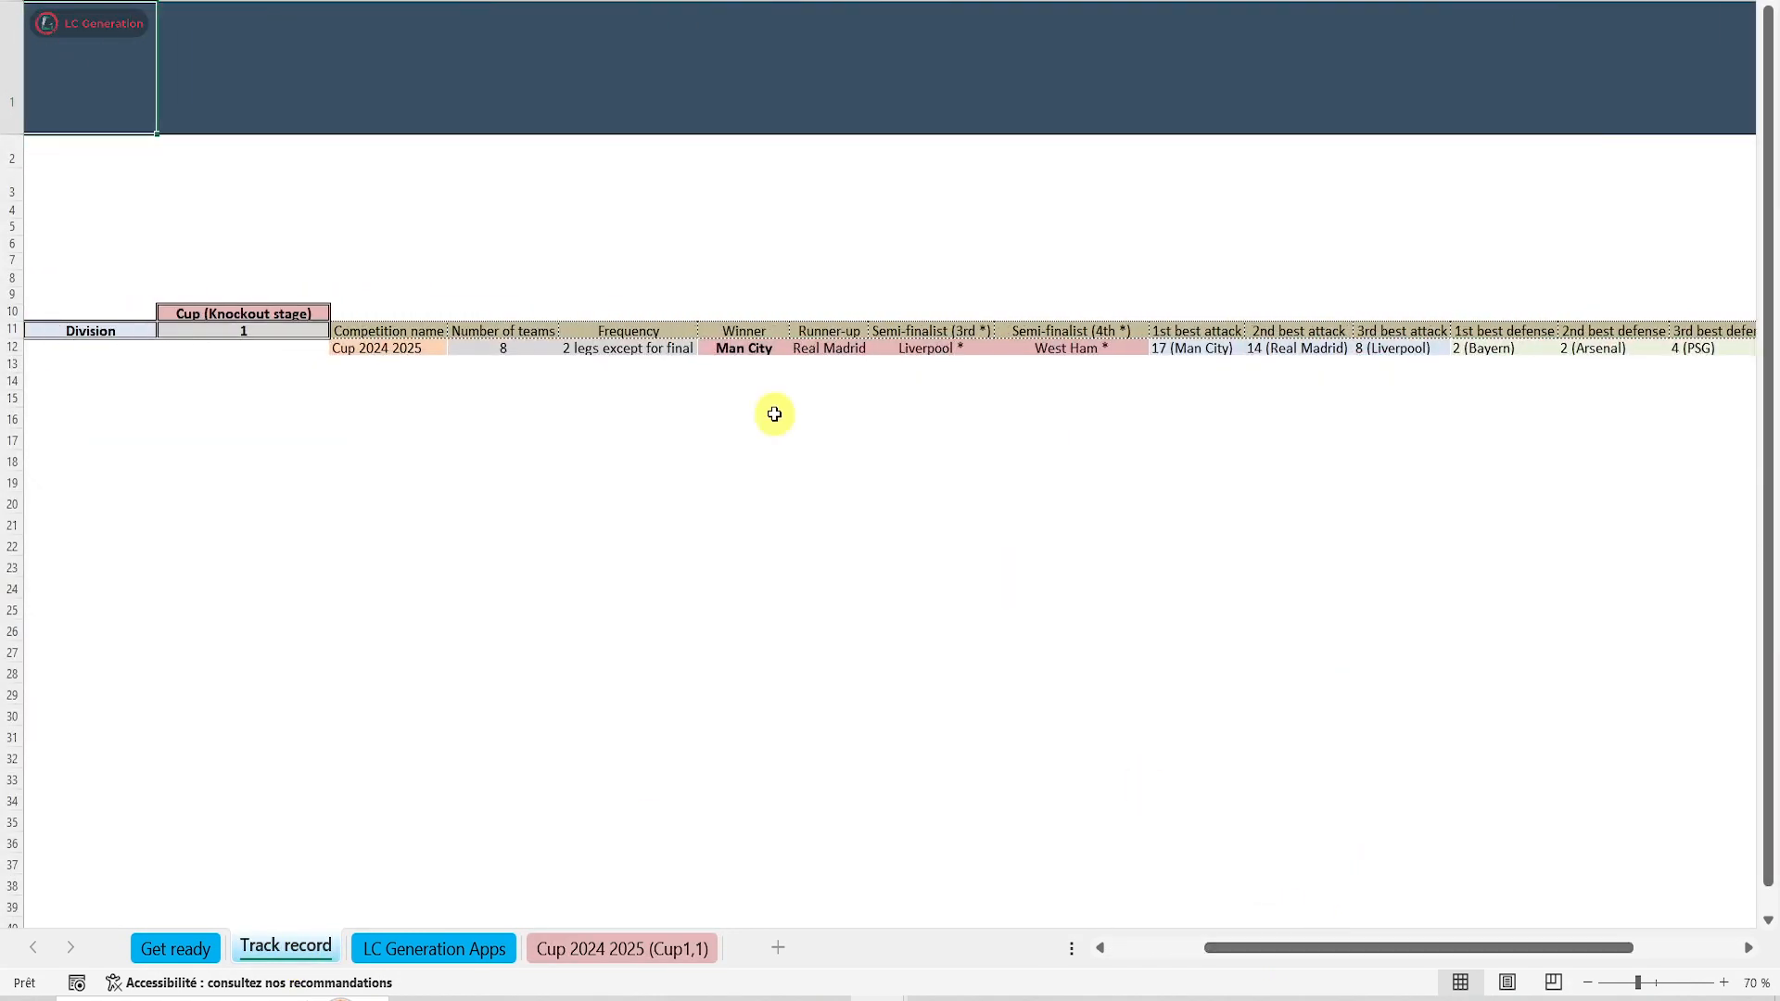
left_click(283, 330)
left_click(336, 332)
scroll(341, 391, "up", 1)
left_click(259, 345)
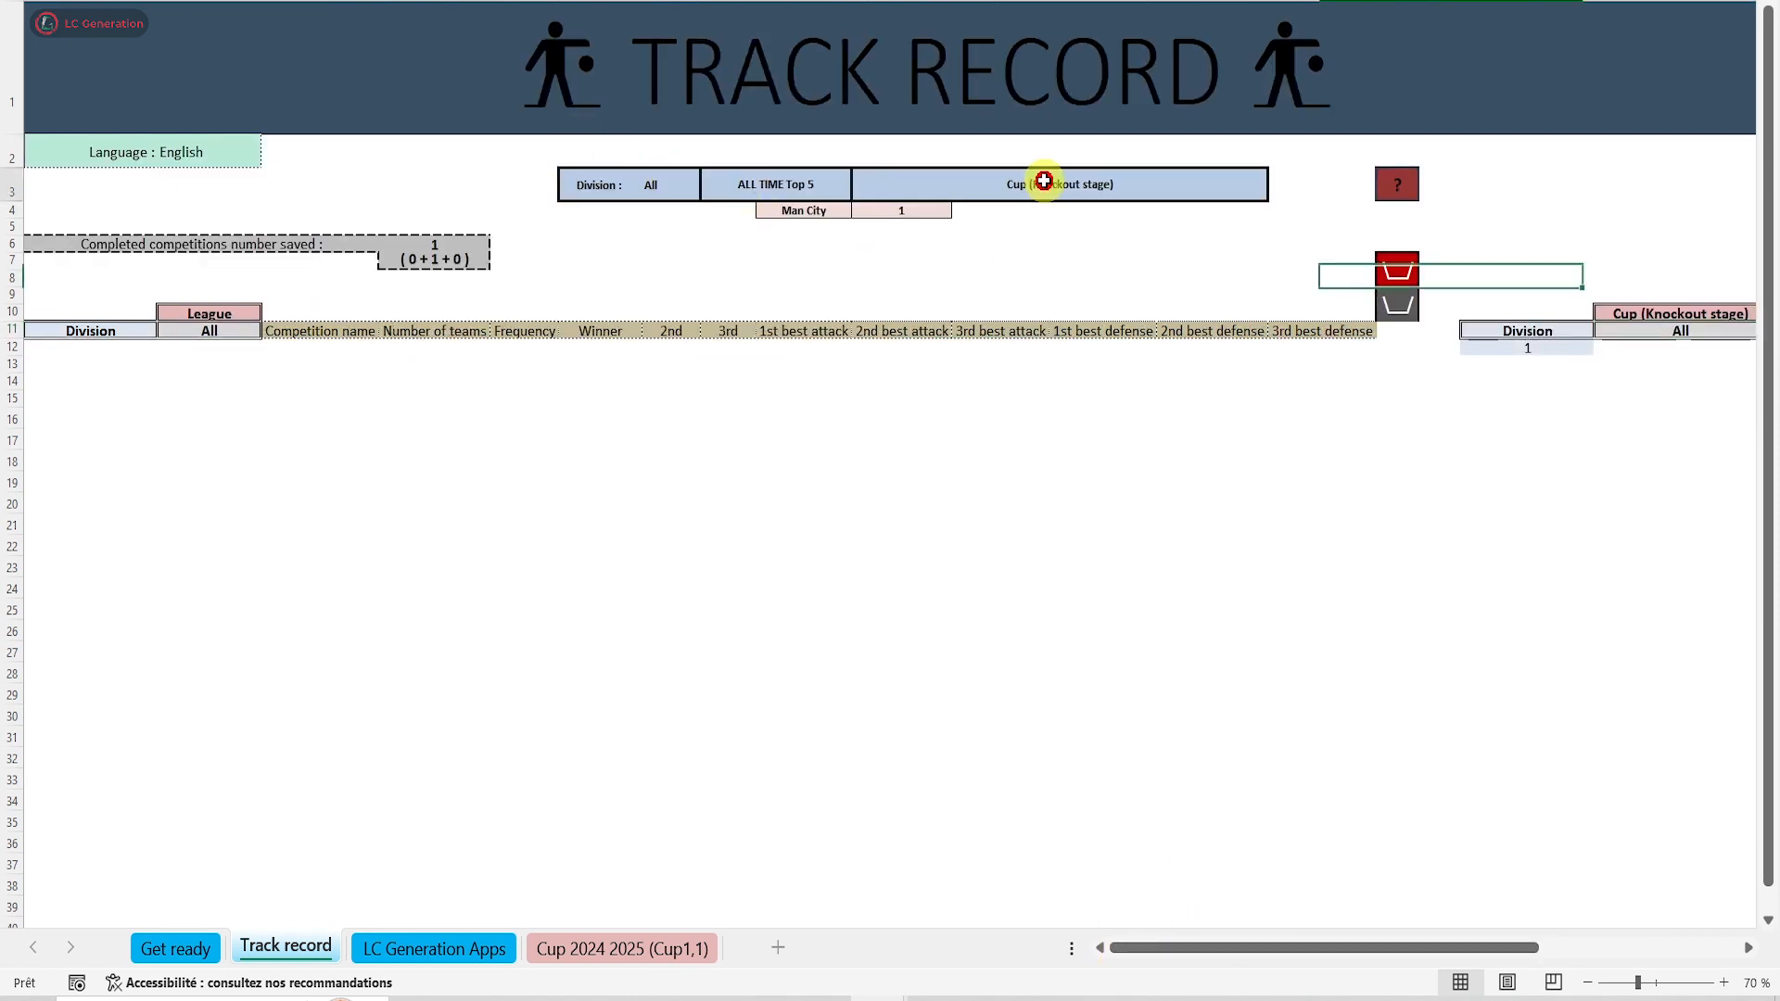
Set the all-time top 5 ranking to All competitions and keep its division on All.
left_click(1044, 180)
left_click(1095, 237)
left_click(695, 186)
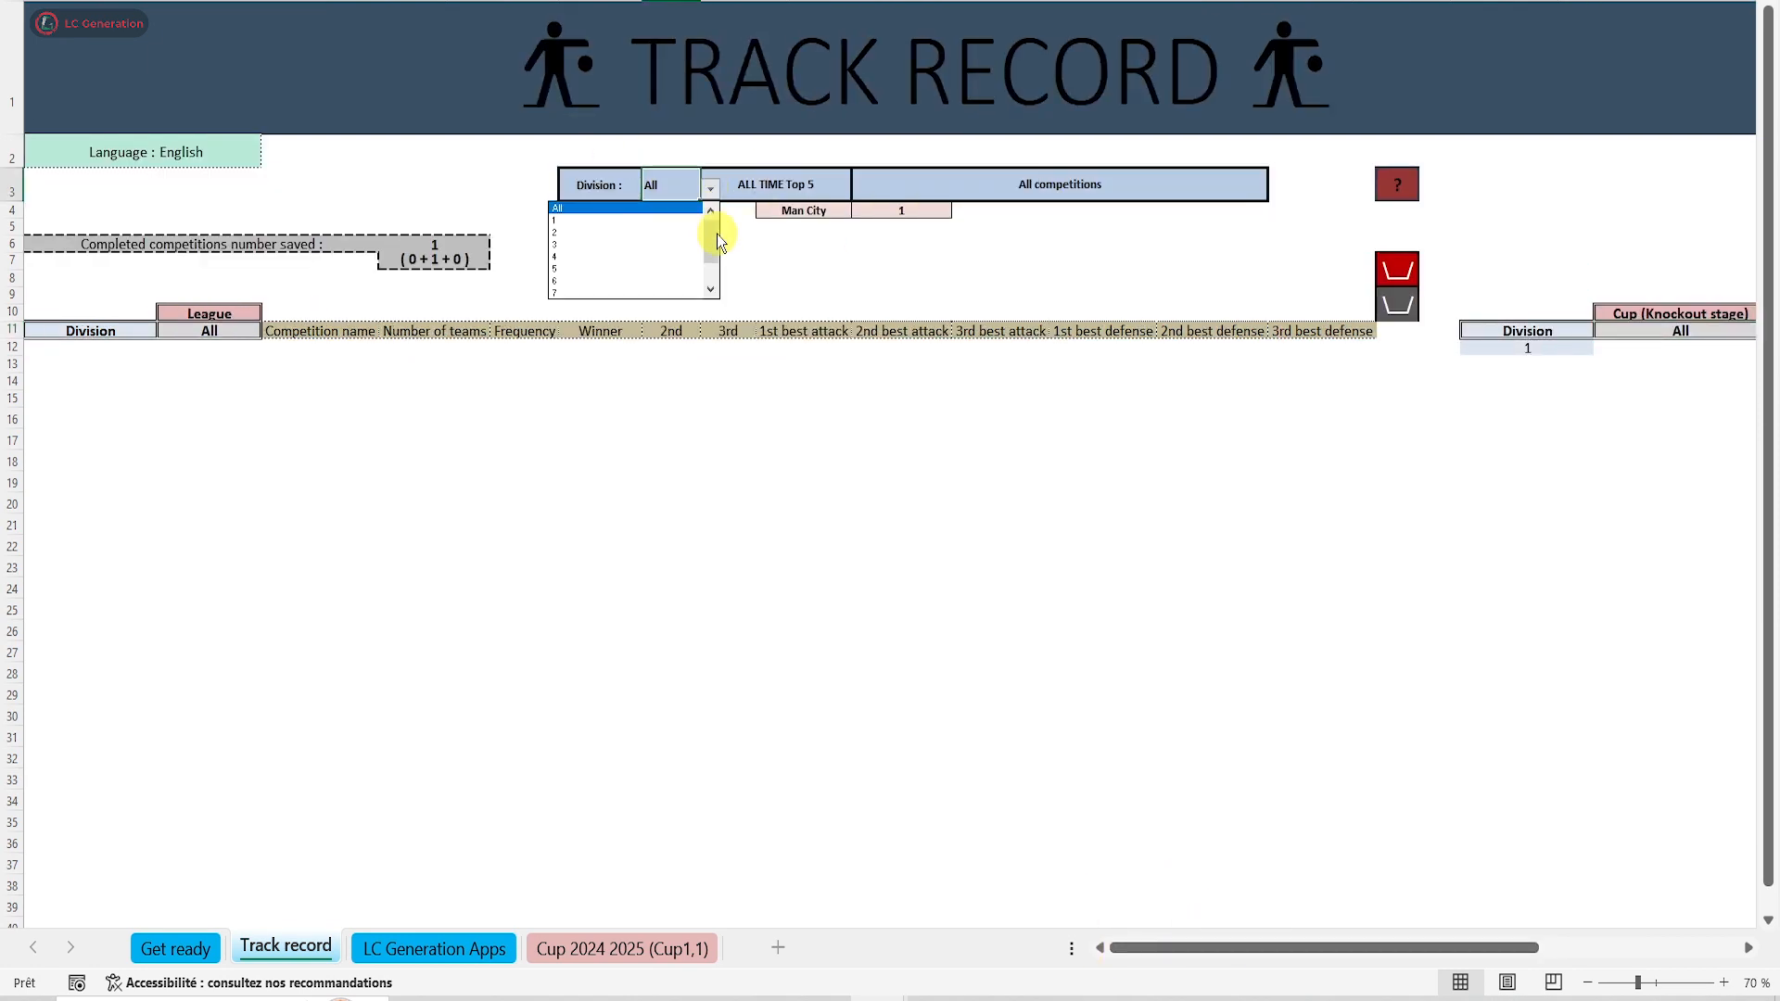
left_click(676, 209)
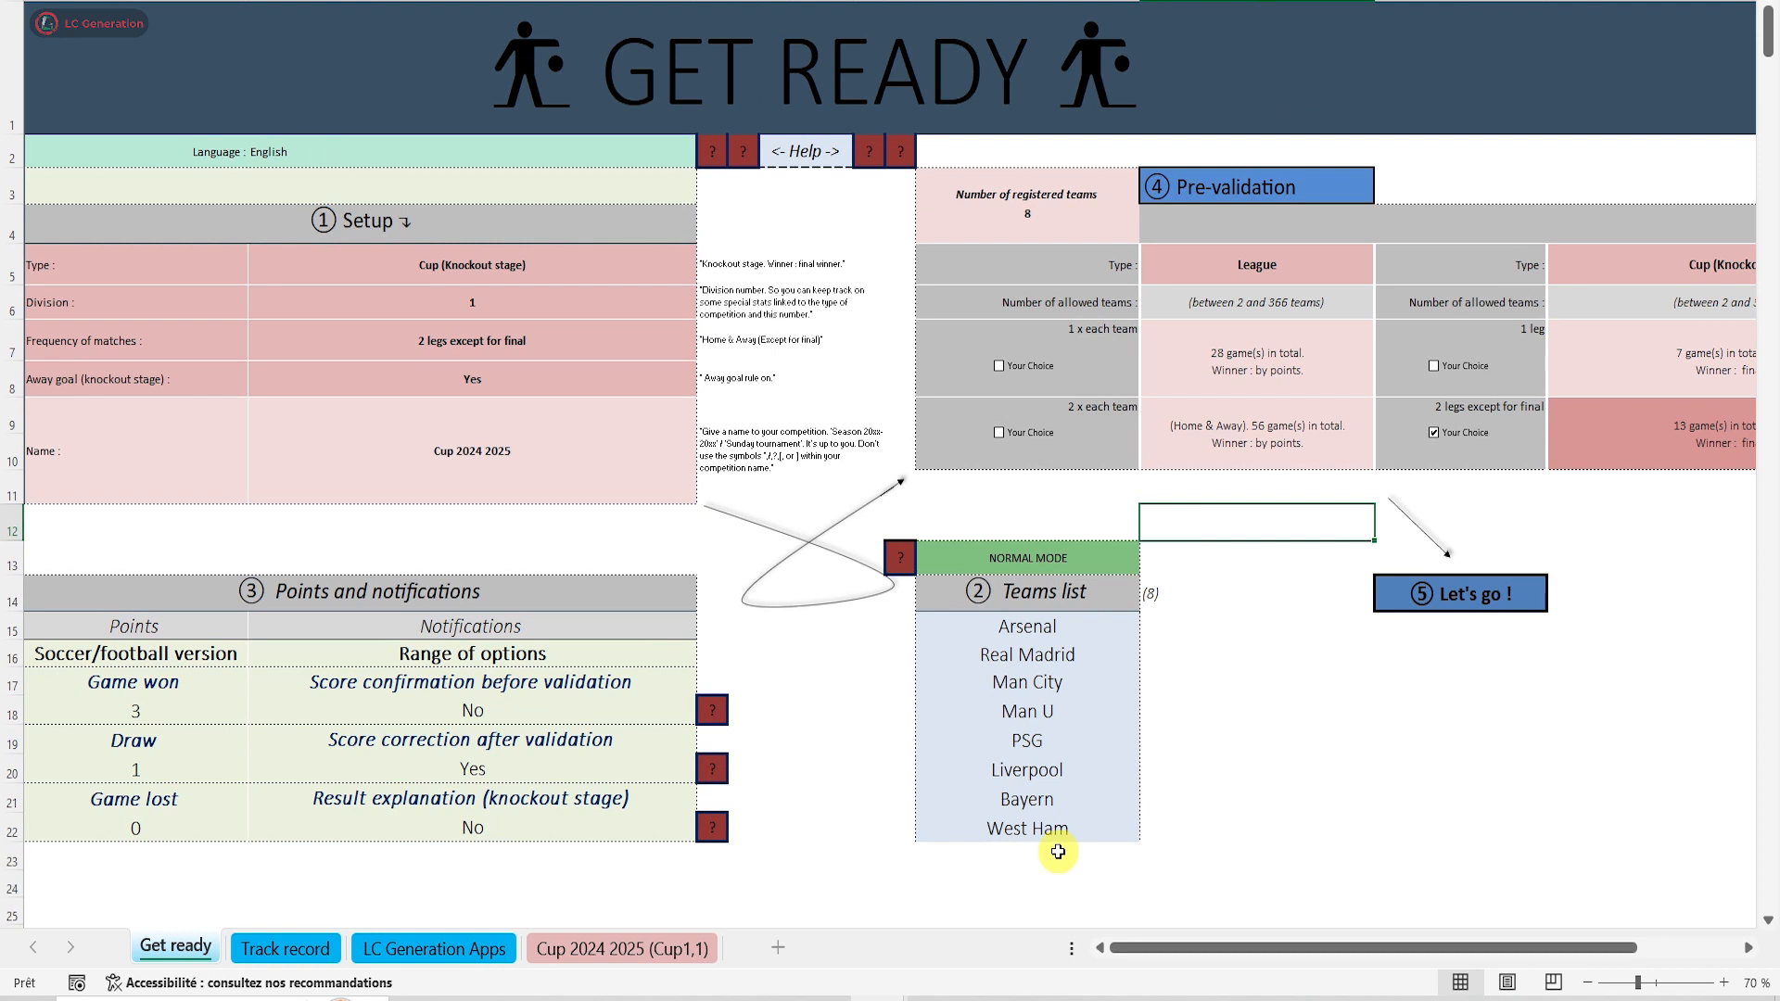
Add AC Milan below West Ham in the teams list of the Get ready sheet.
left_click(1058, 851)
type("A")
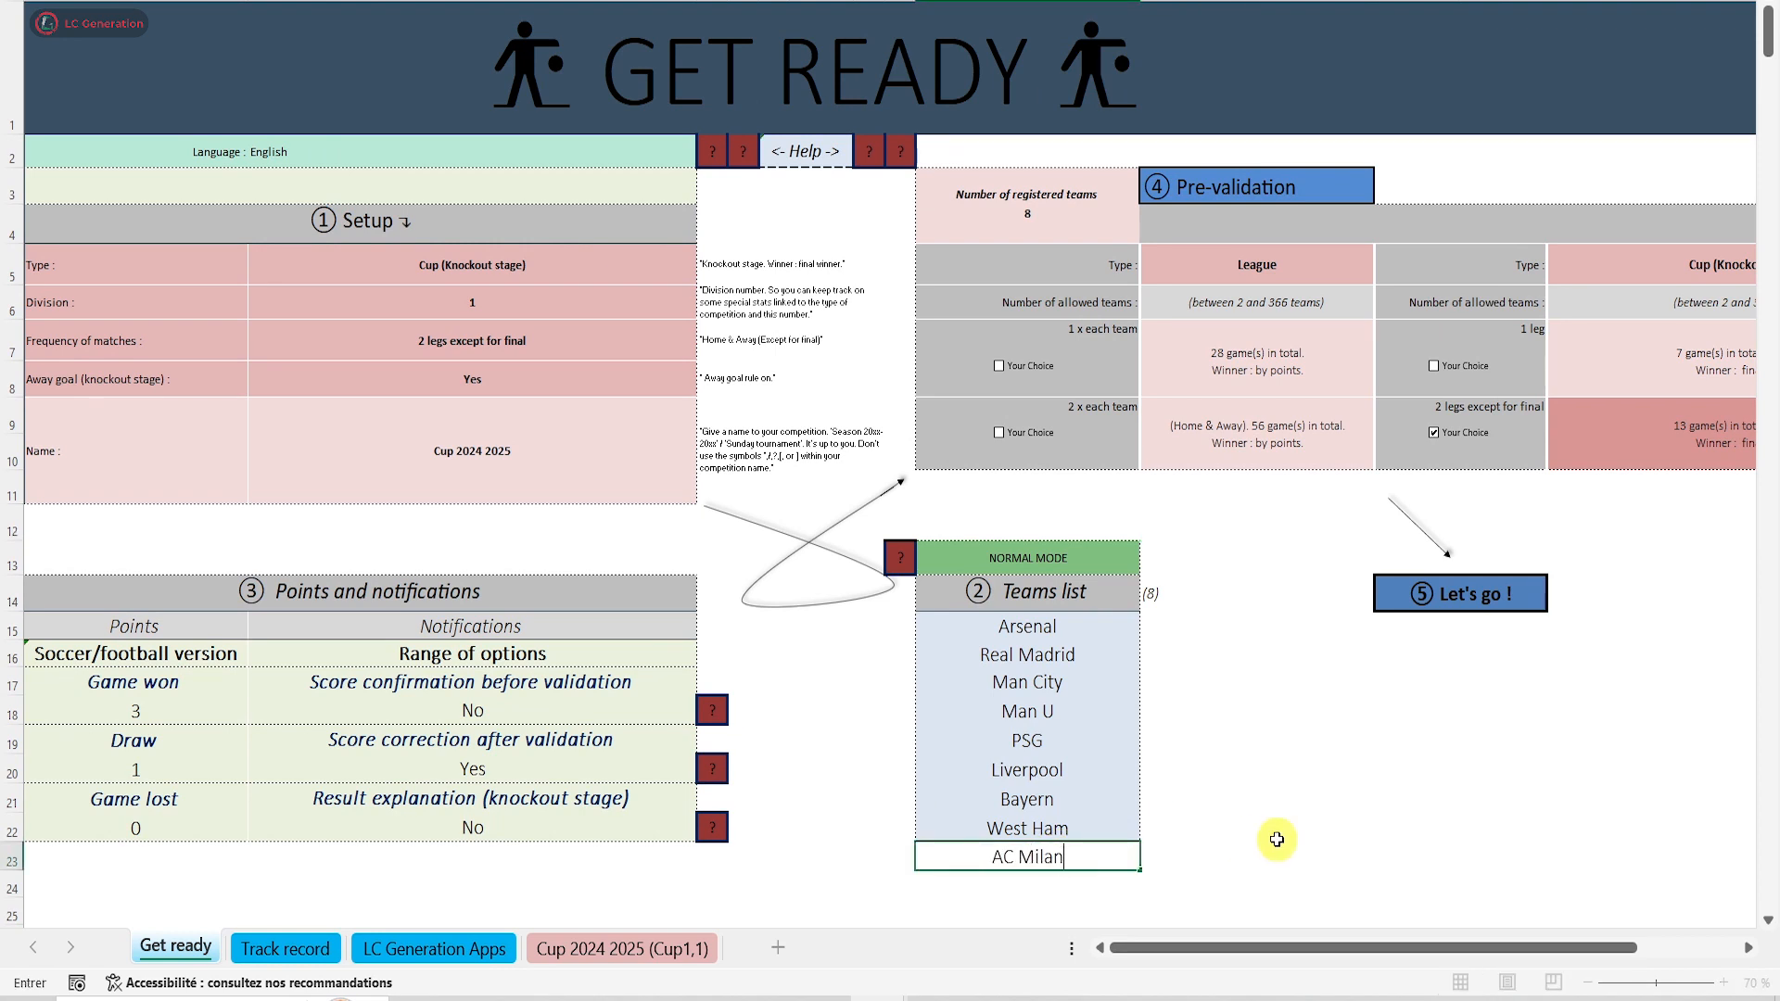
type("C Milan")
Set the cup's frequency of matches to 1 leg and try to launch the competition.
left_click(613, 346)
left_click(706, 348)
left_click(573, 380)
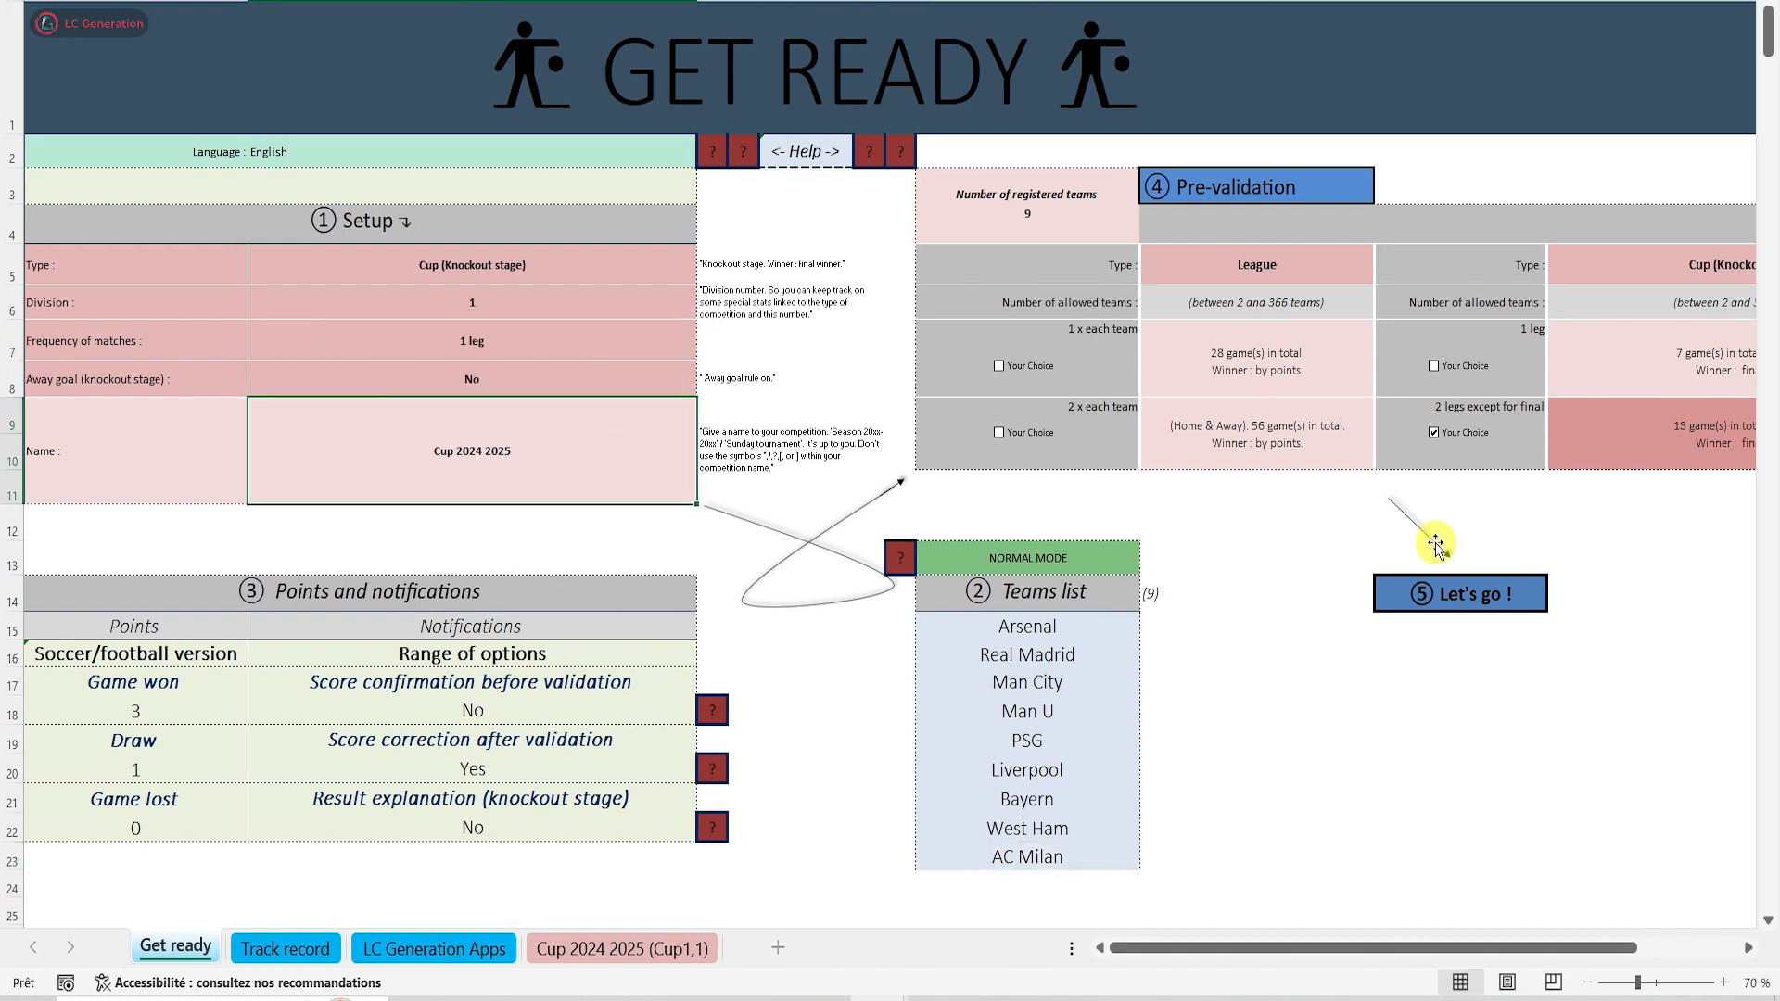
left_click(1476, 594)
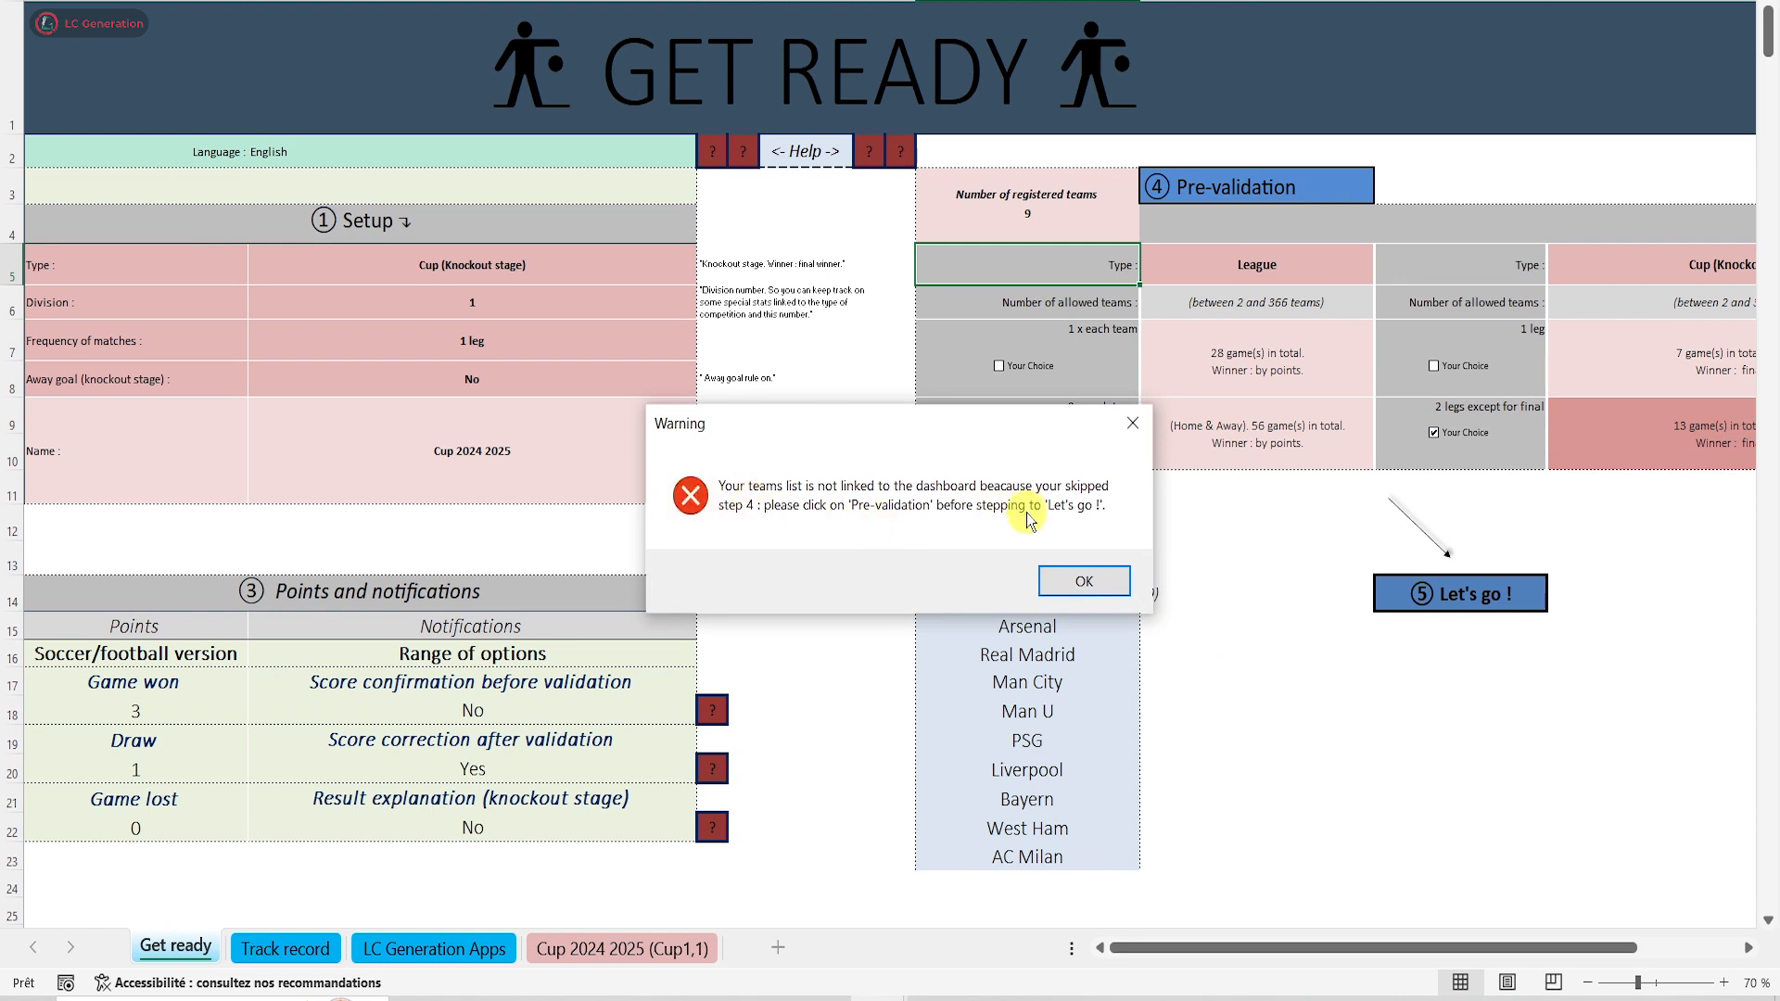
Run the pre-validation for the nine registered teams and try to launch the one-leg knockout cup.
left_click(1085, 582)
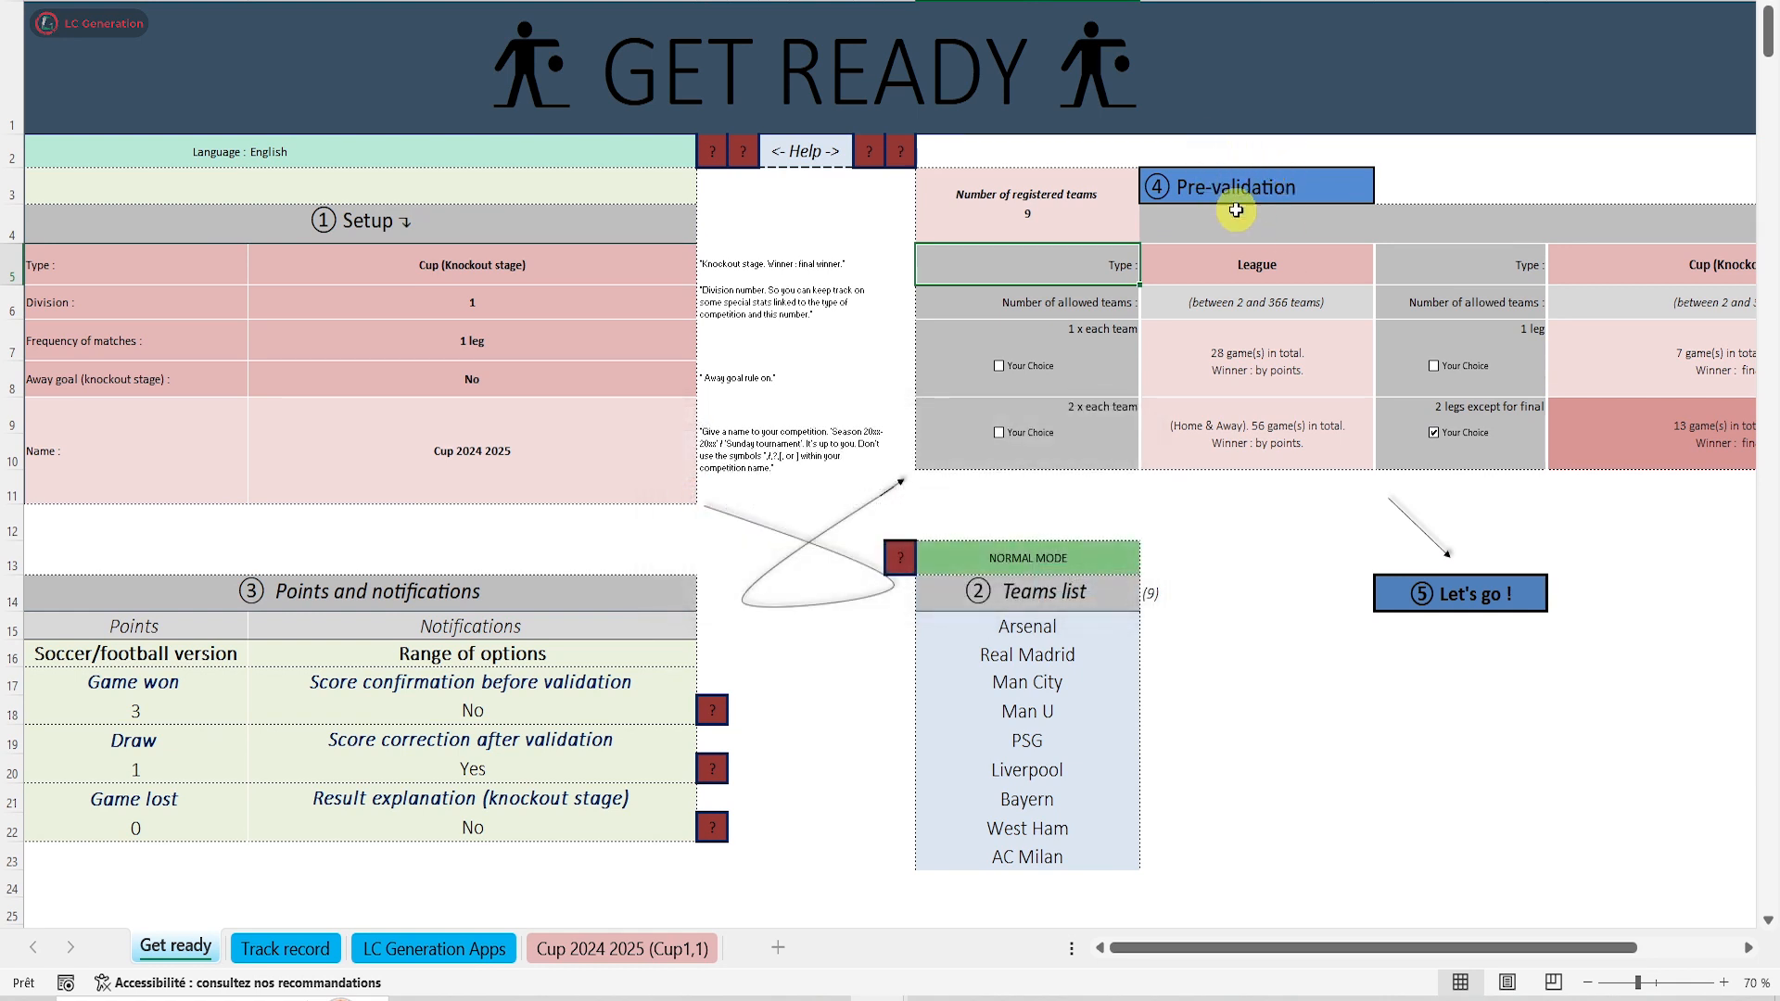
left_click(1232, 184)
left_click(1419, 594)
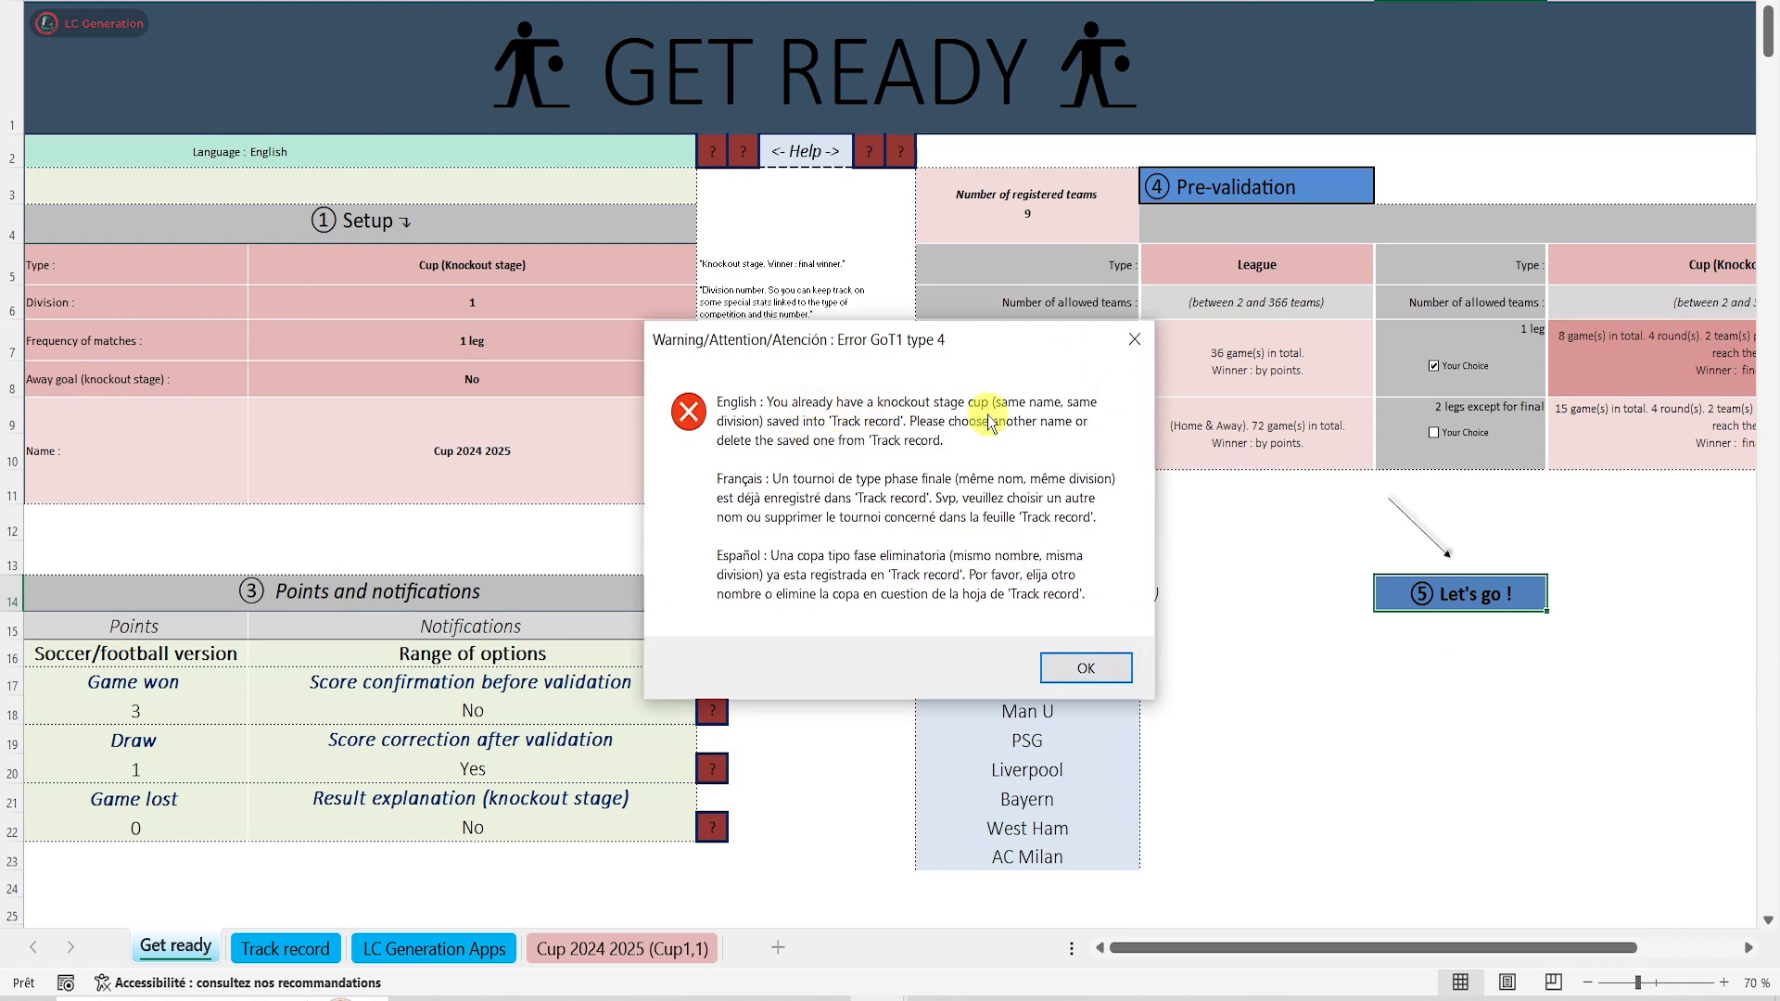
left_click(1066, 668)
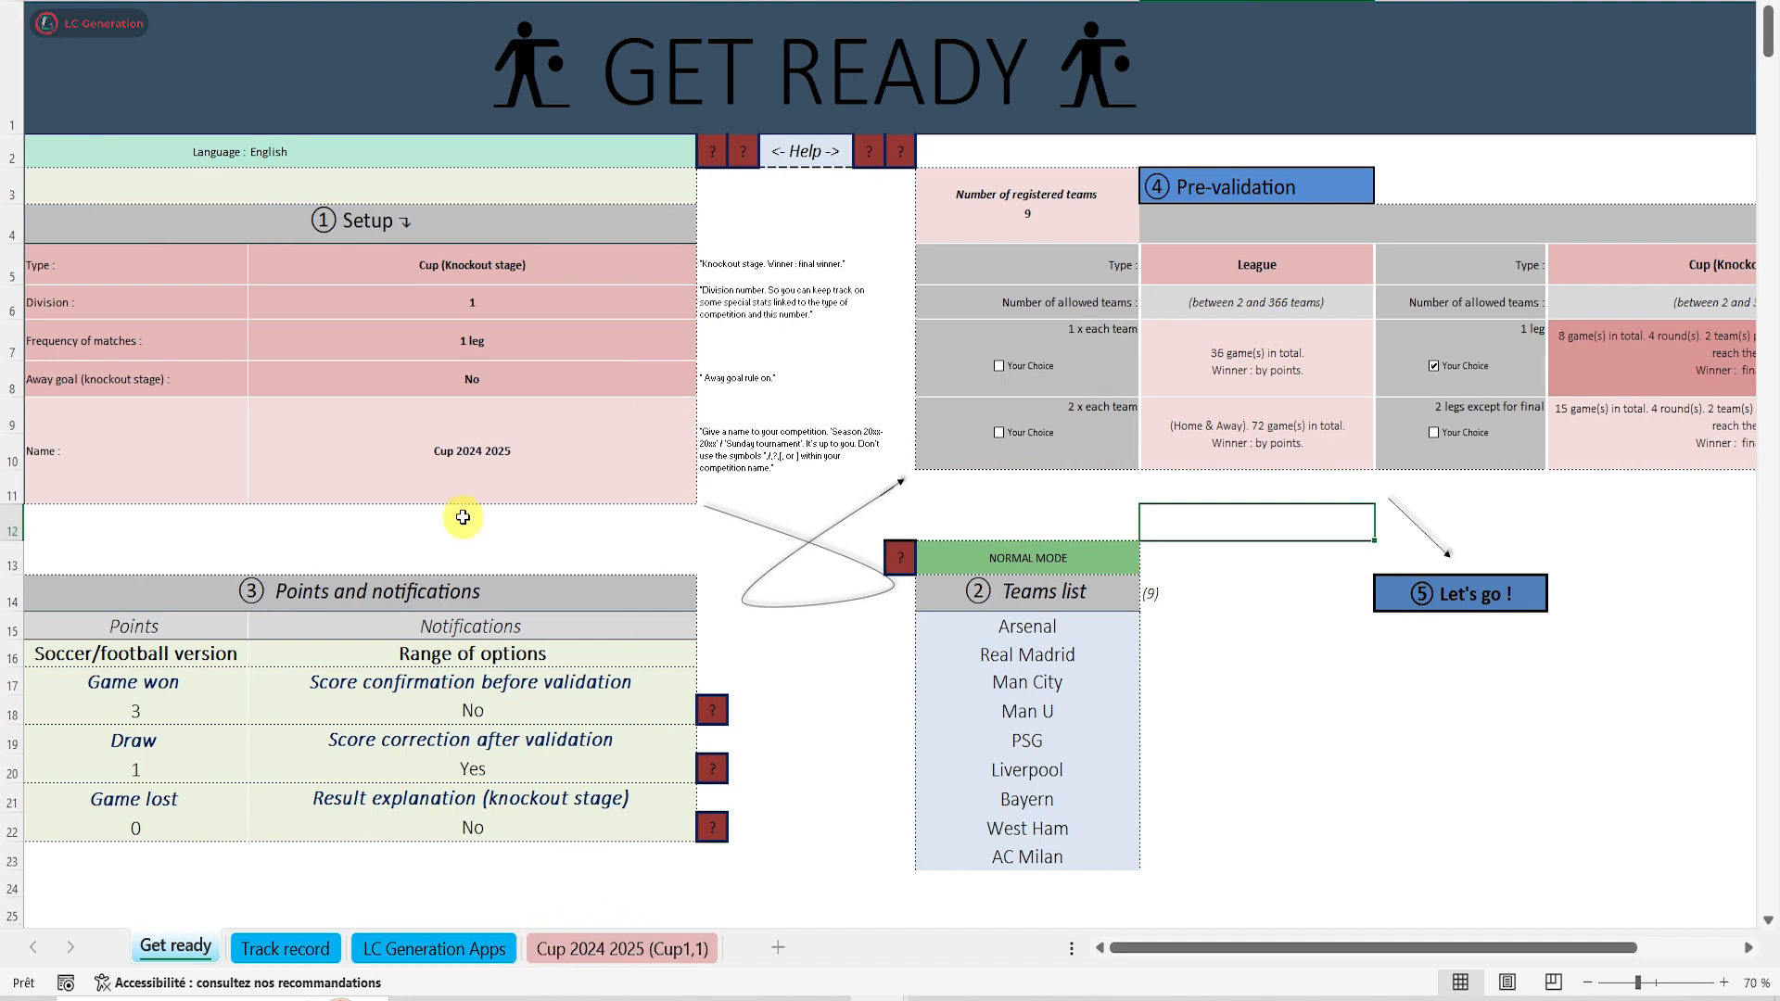
Name the competition Cup n2 in the setup and launch it.
left_click(469, 456)
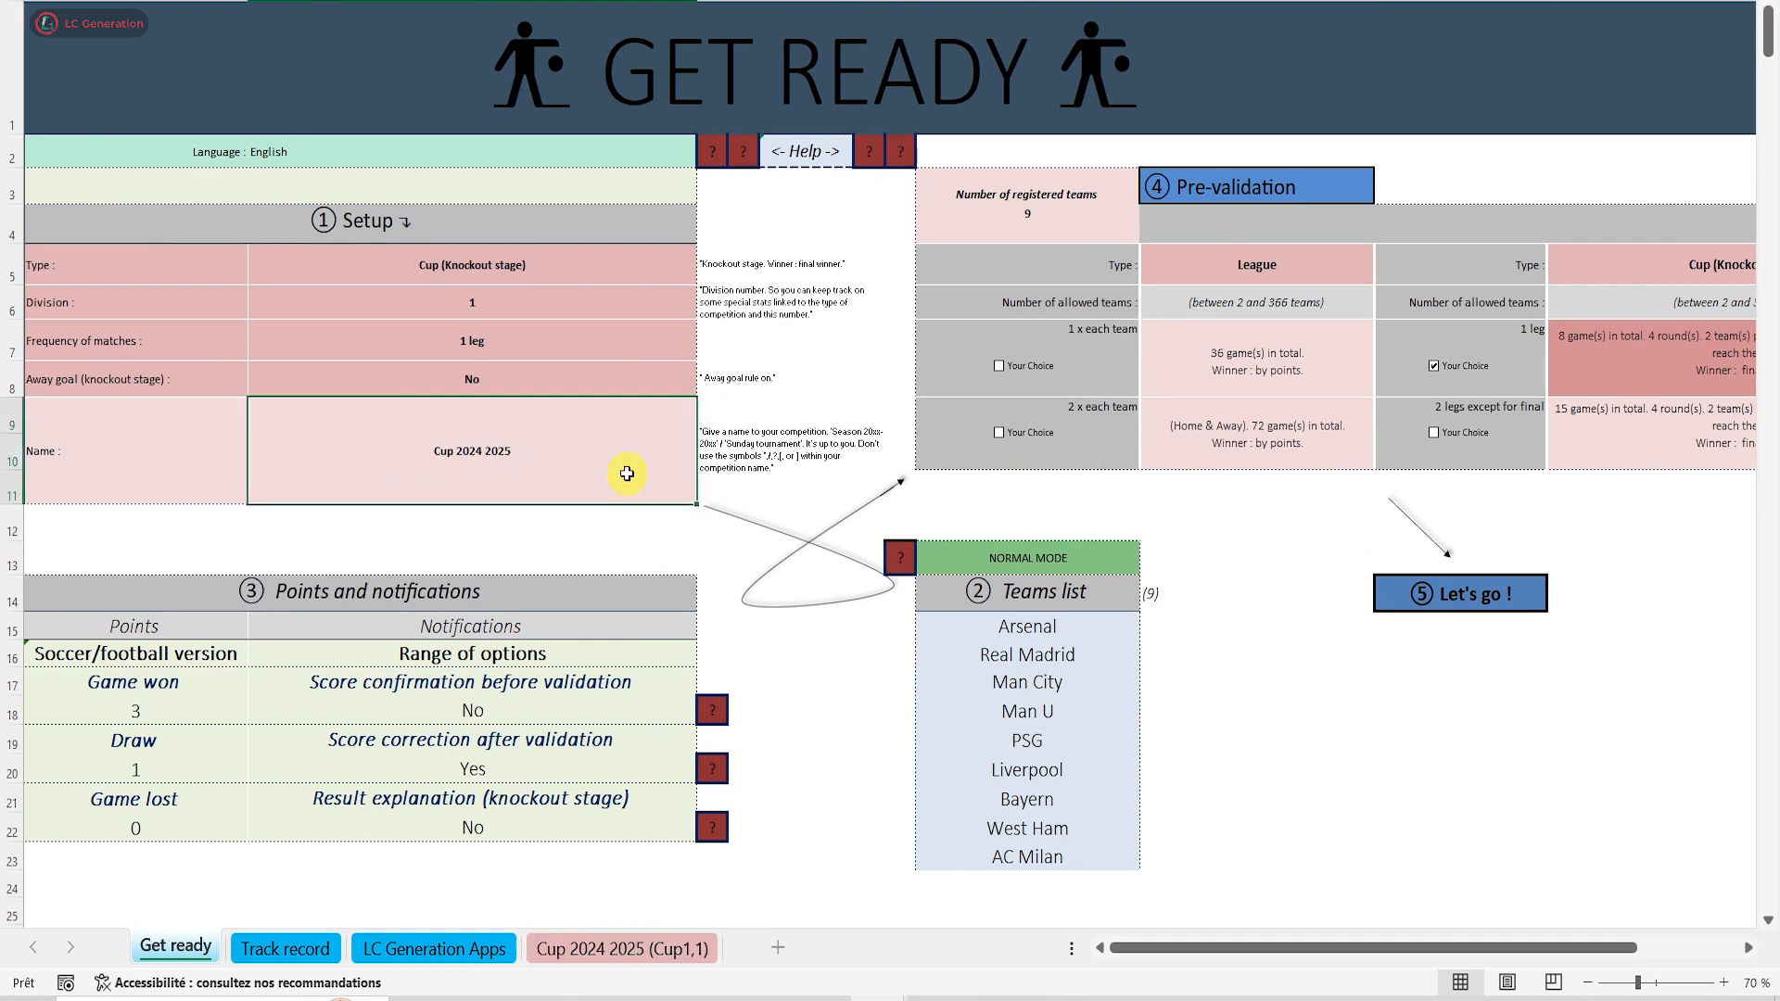
type("cup n2")
left_click(1448, 593)
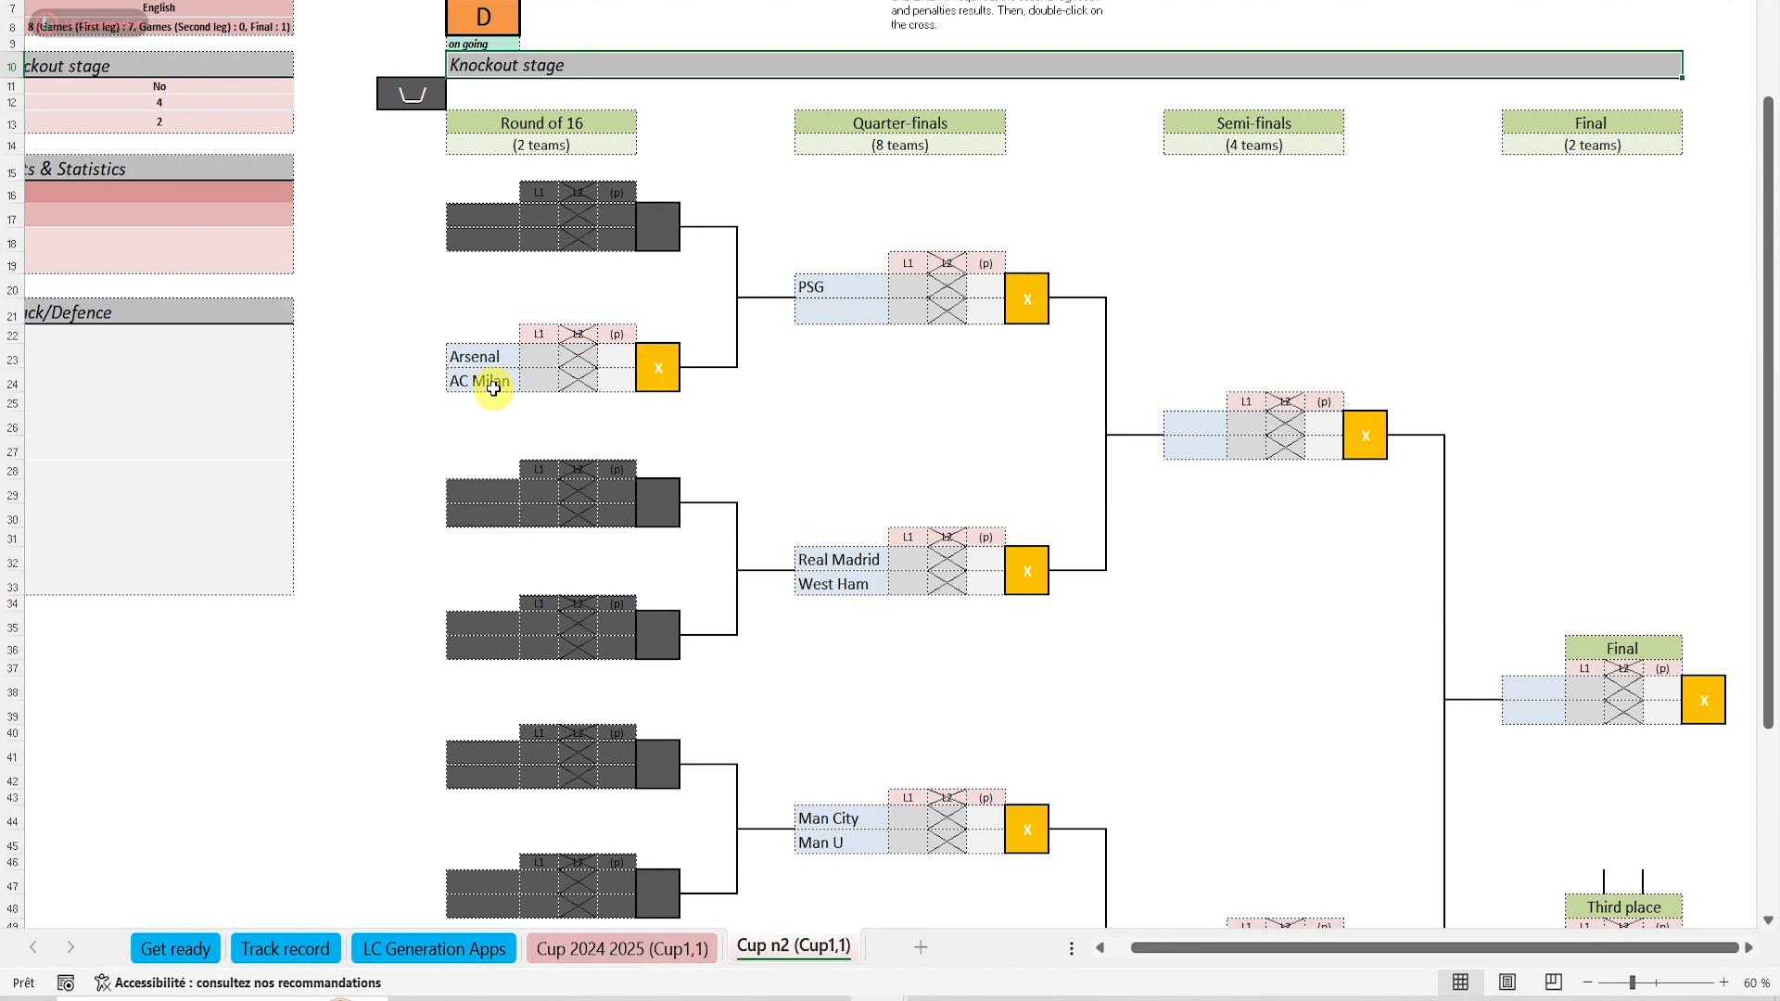
Review the one-leg knockout cup entry in the Get ready dashboard, and delete the Cup n2 sheet.
left_click(178, 946)
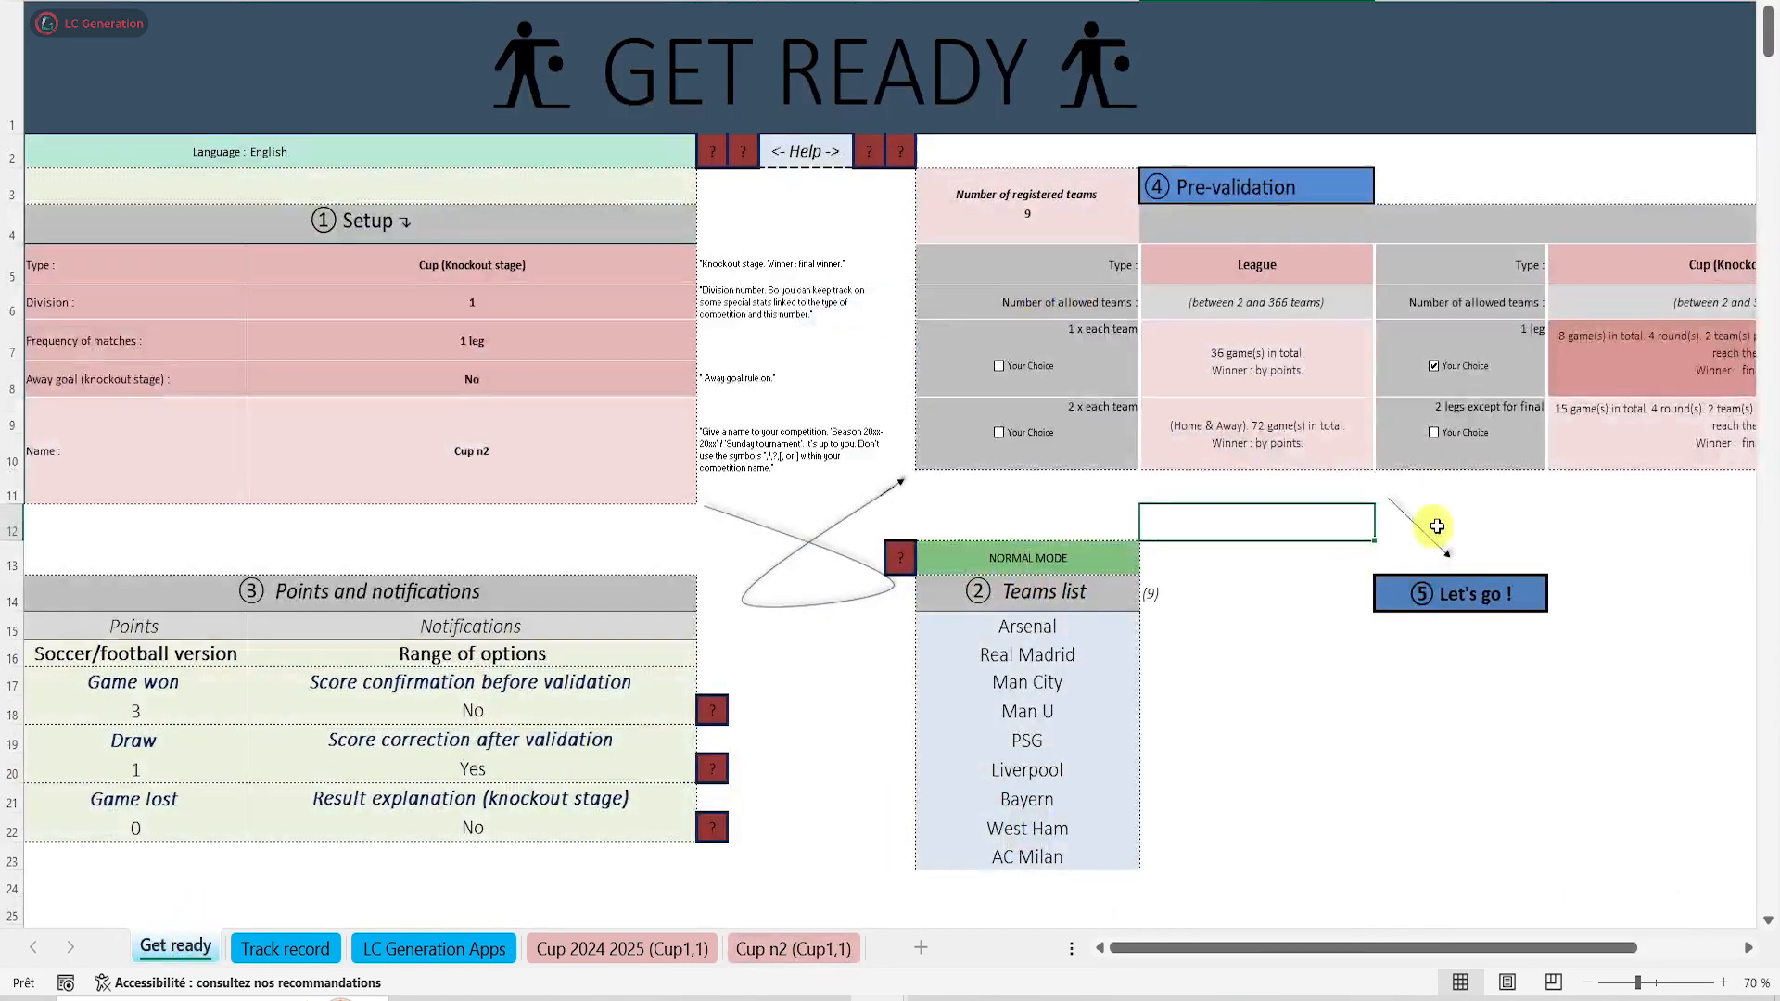
left_click_drag(1276, 948, 1293, 948)
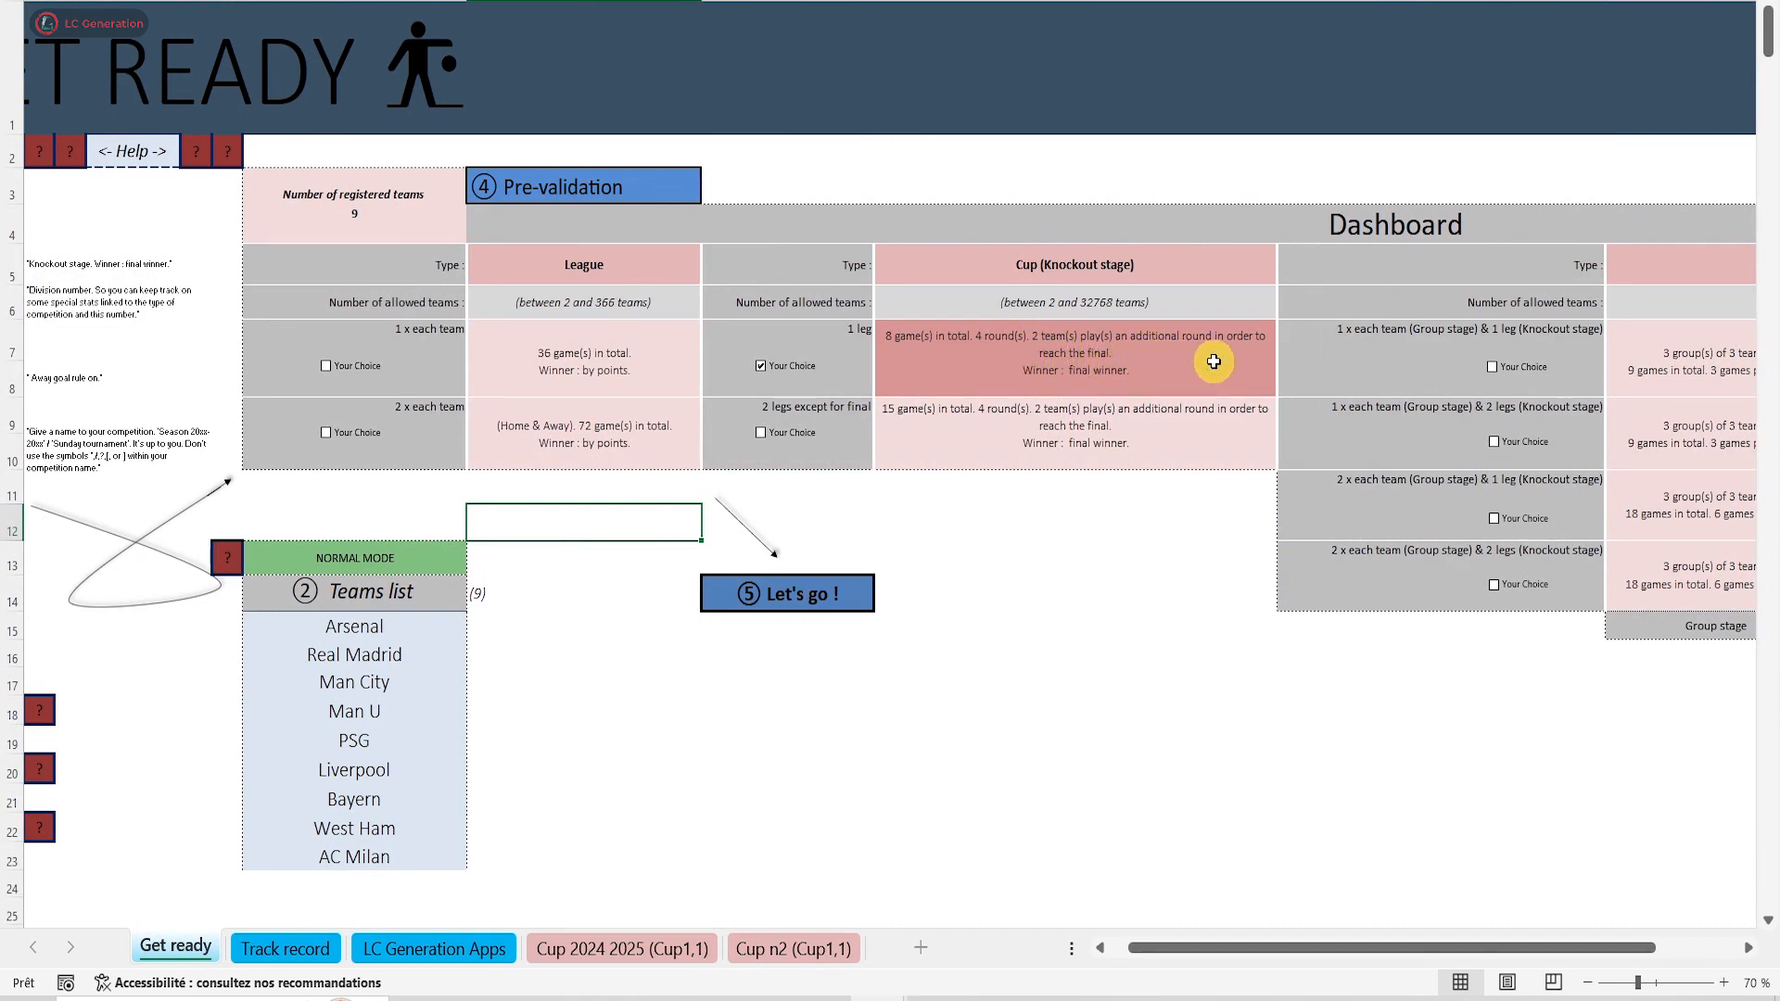
left_click(783, 949)
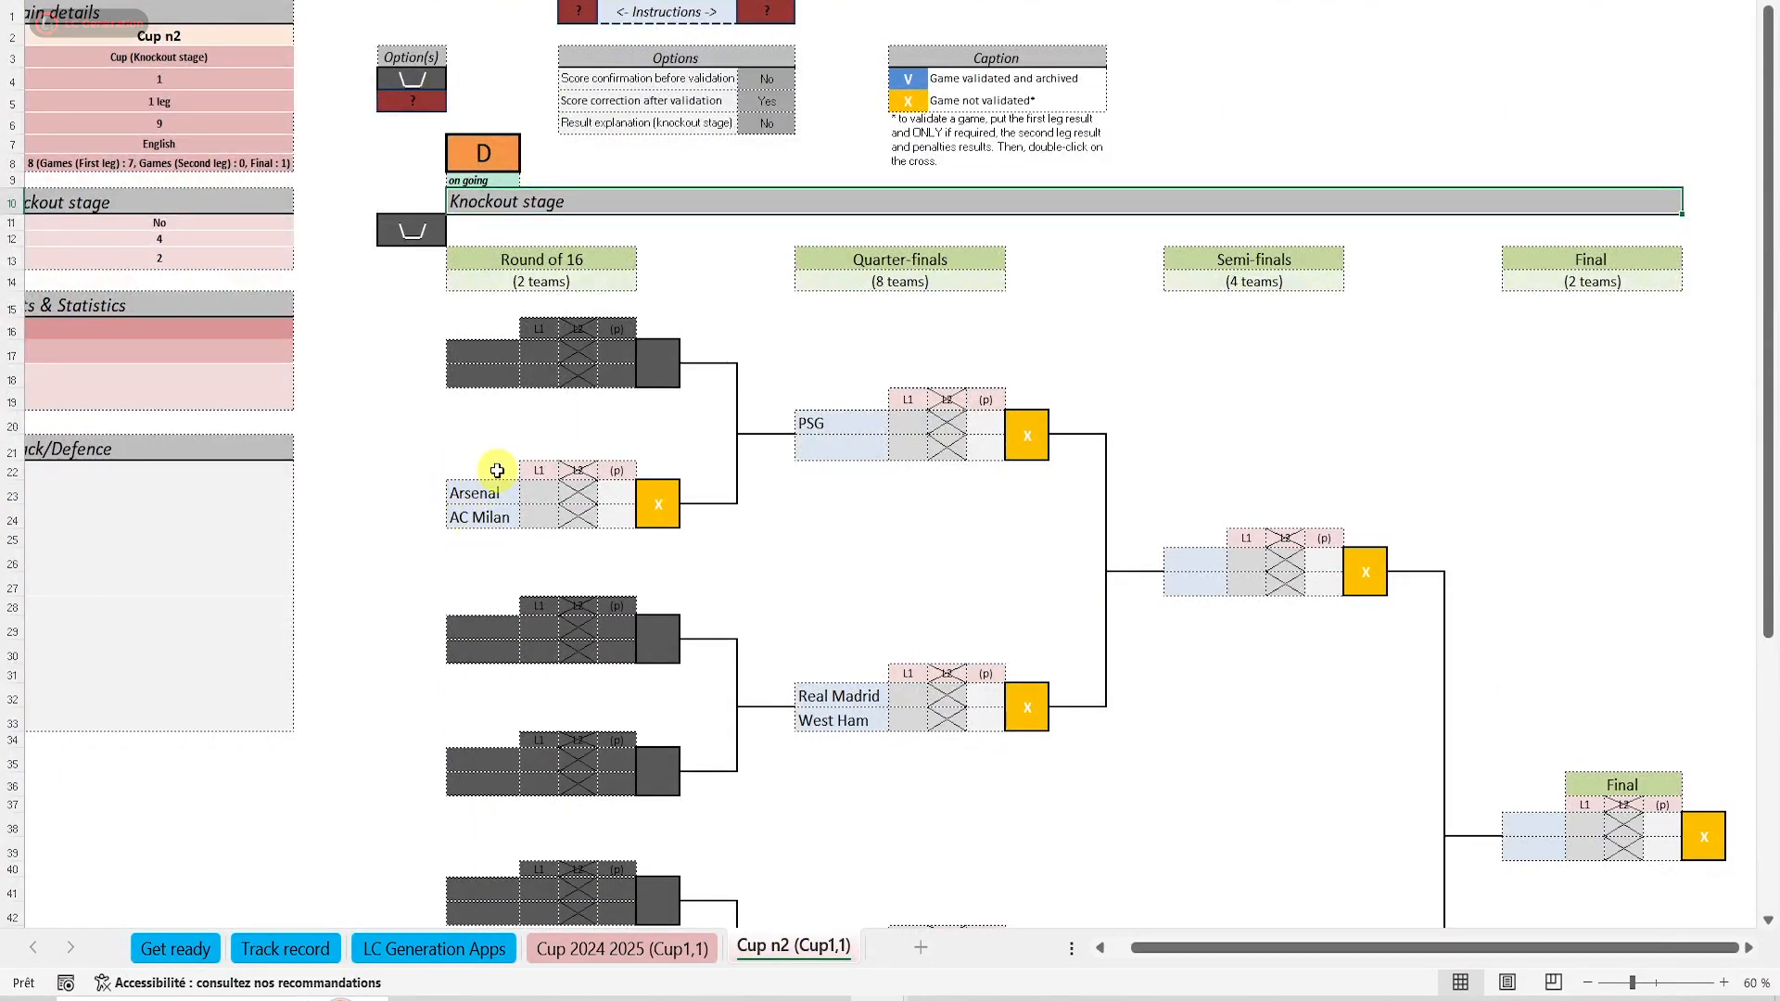
left_click(483, 154)
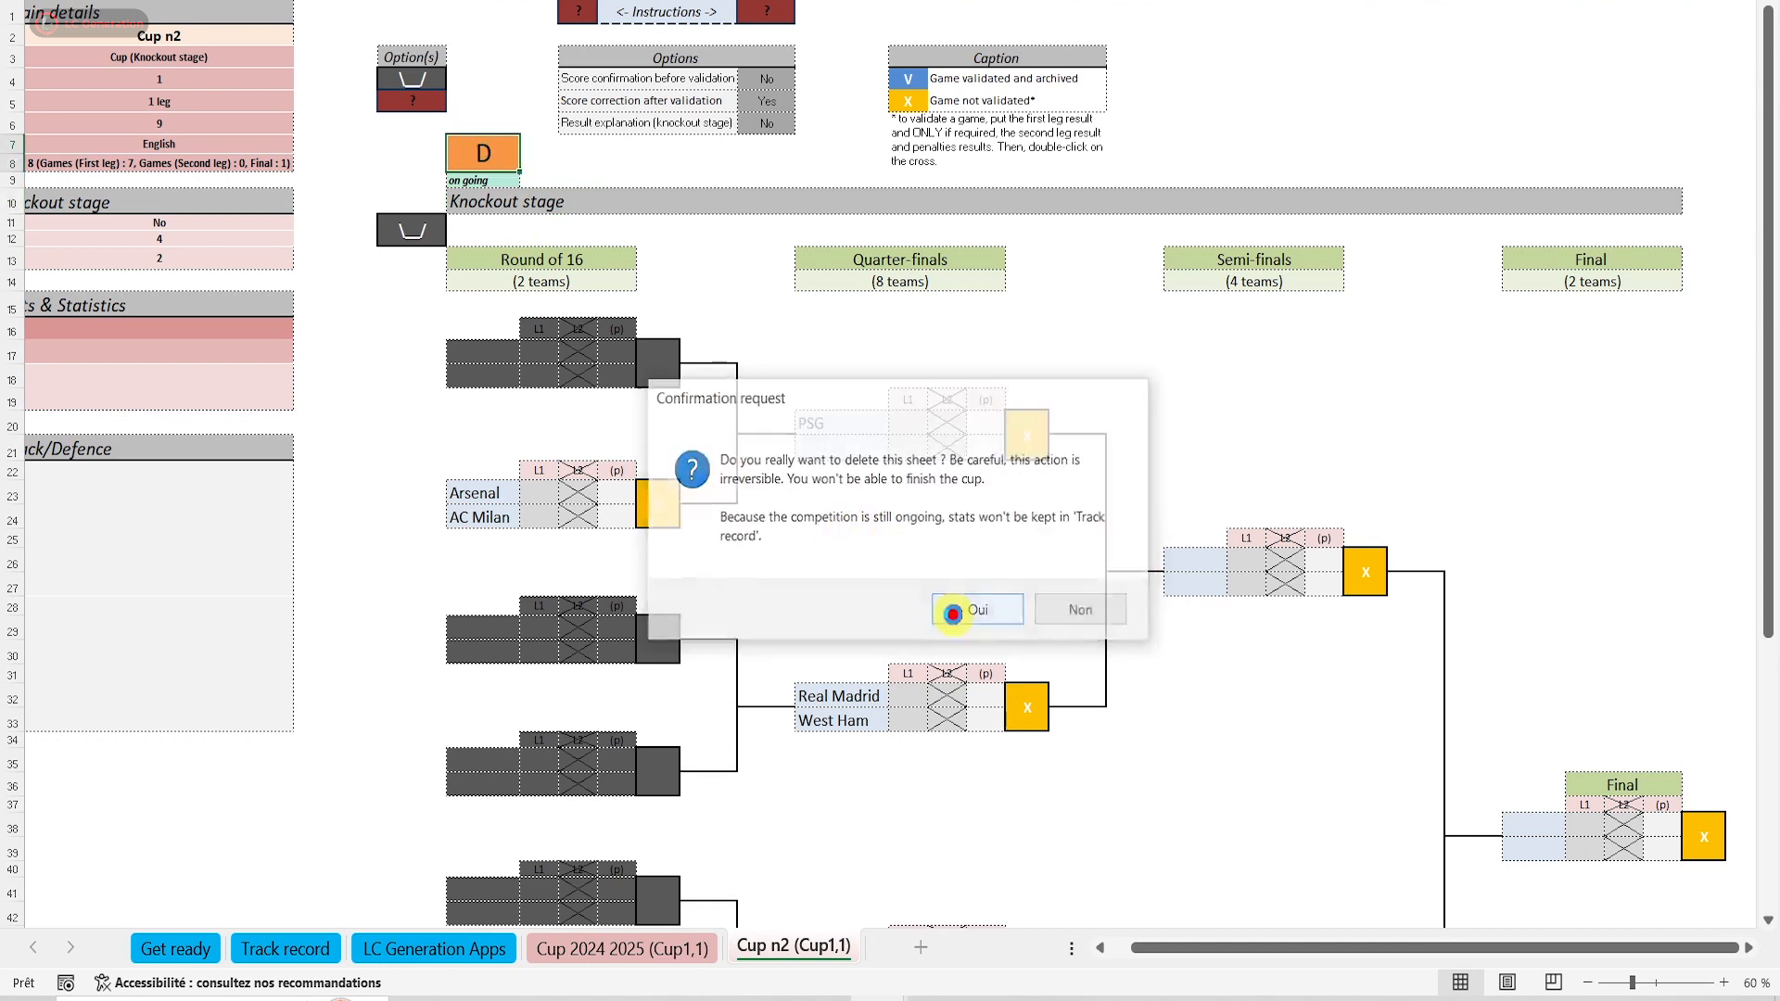
left_click(969, 607)
left_click(970, 584)
left_click_drag(1247, 947, 1192, 955)
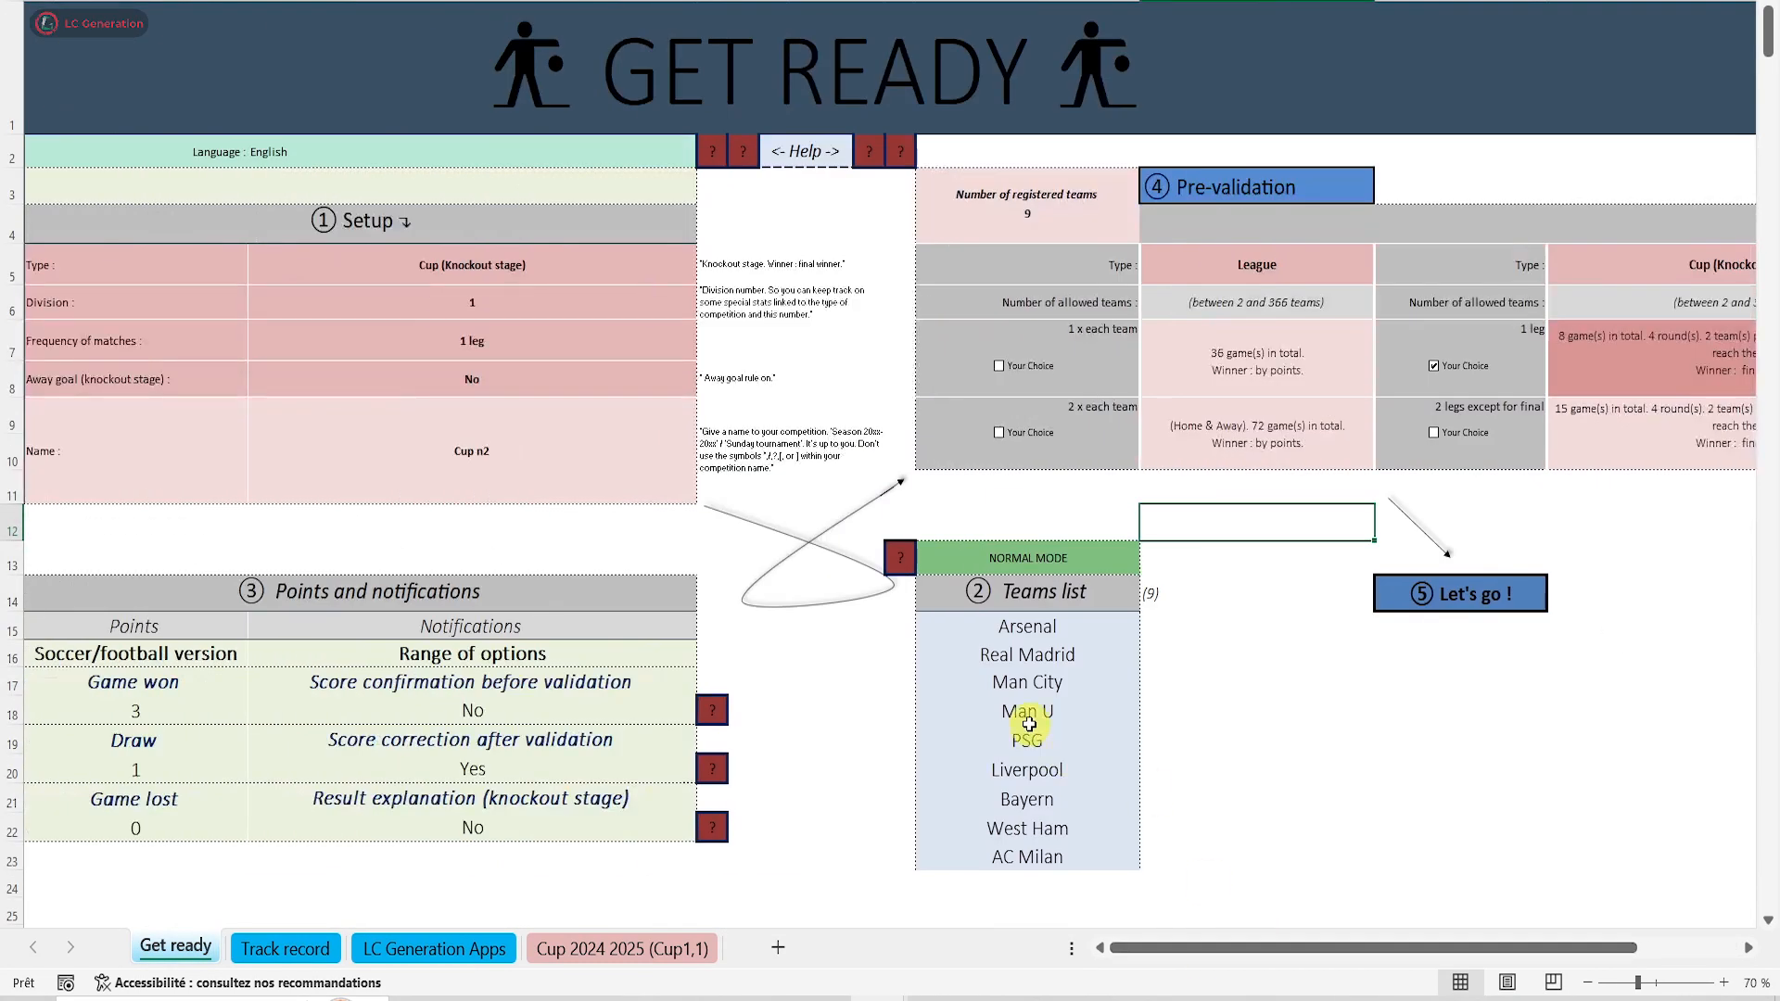
Mark PSG and Liverpool with an asterisk beside the teams list to select them for the additional round.
left_click(1173, 740)
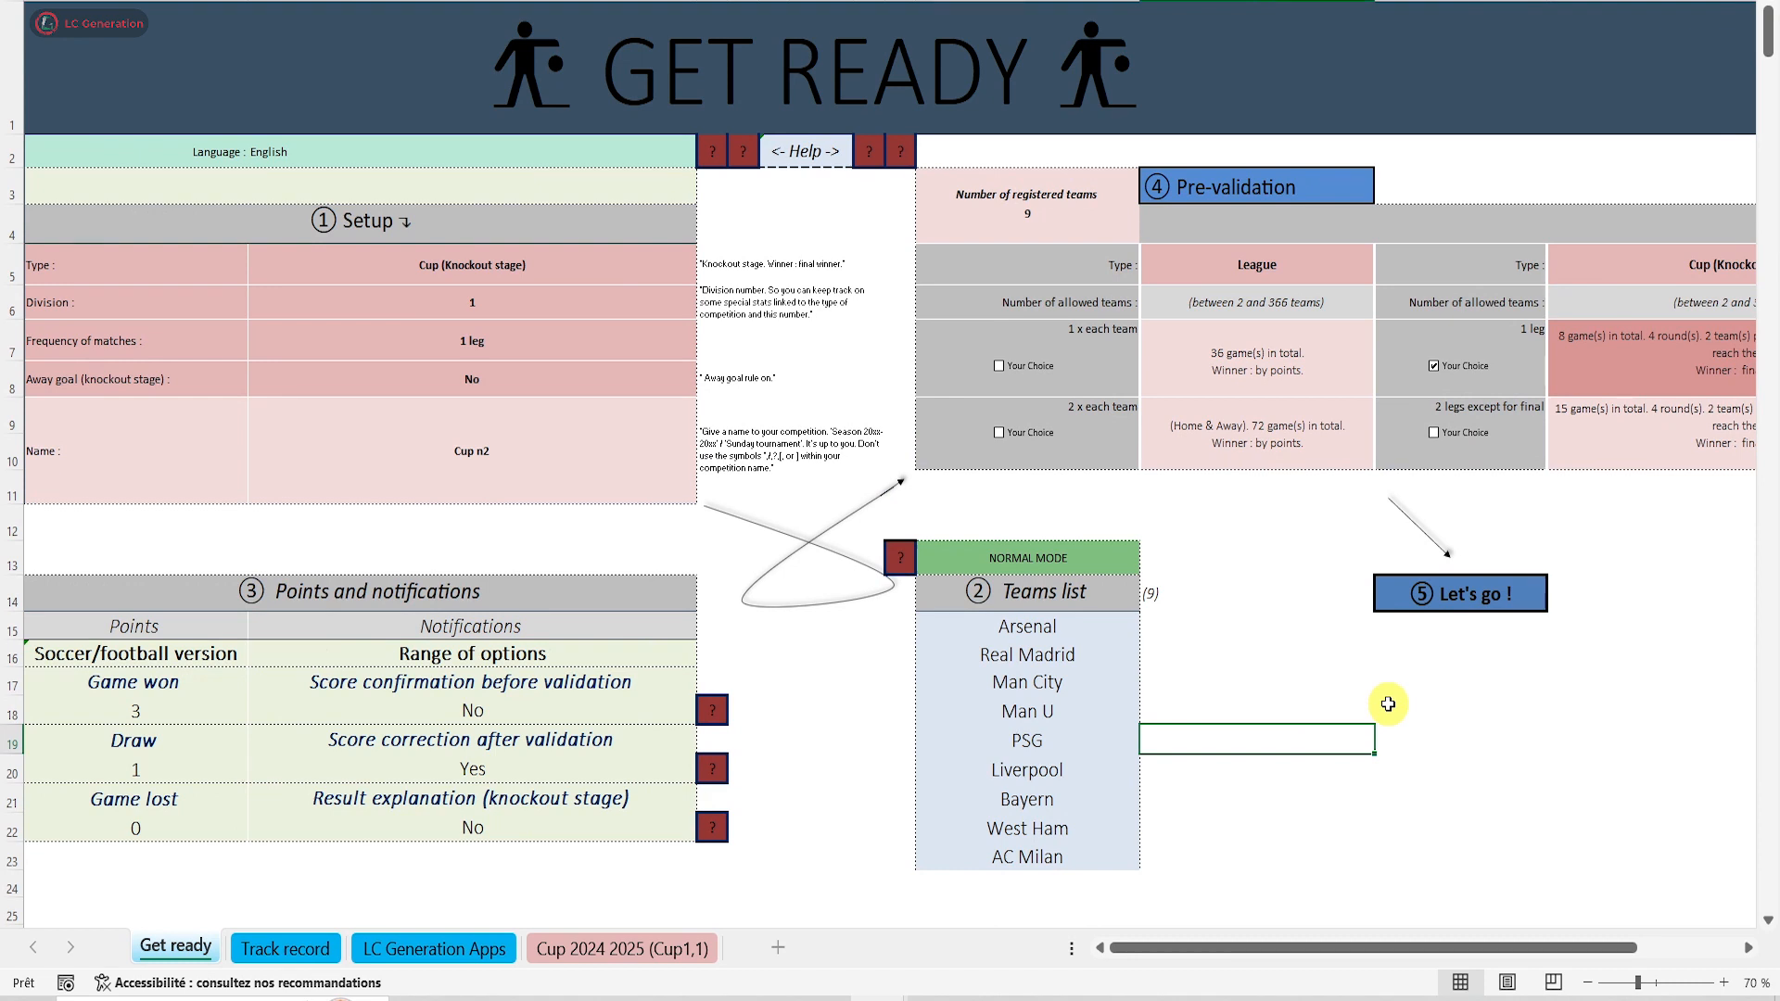
left_click(1165, 772)
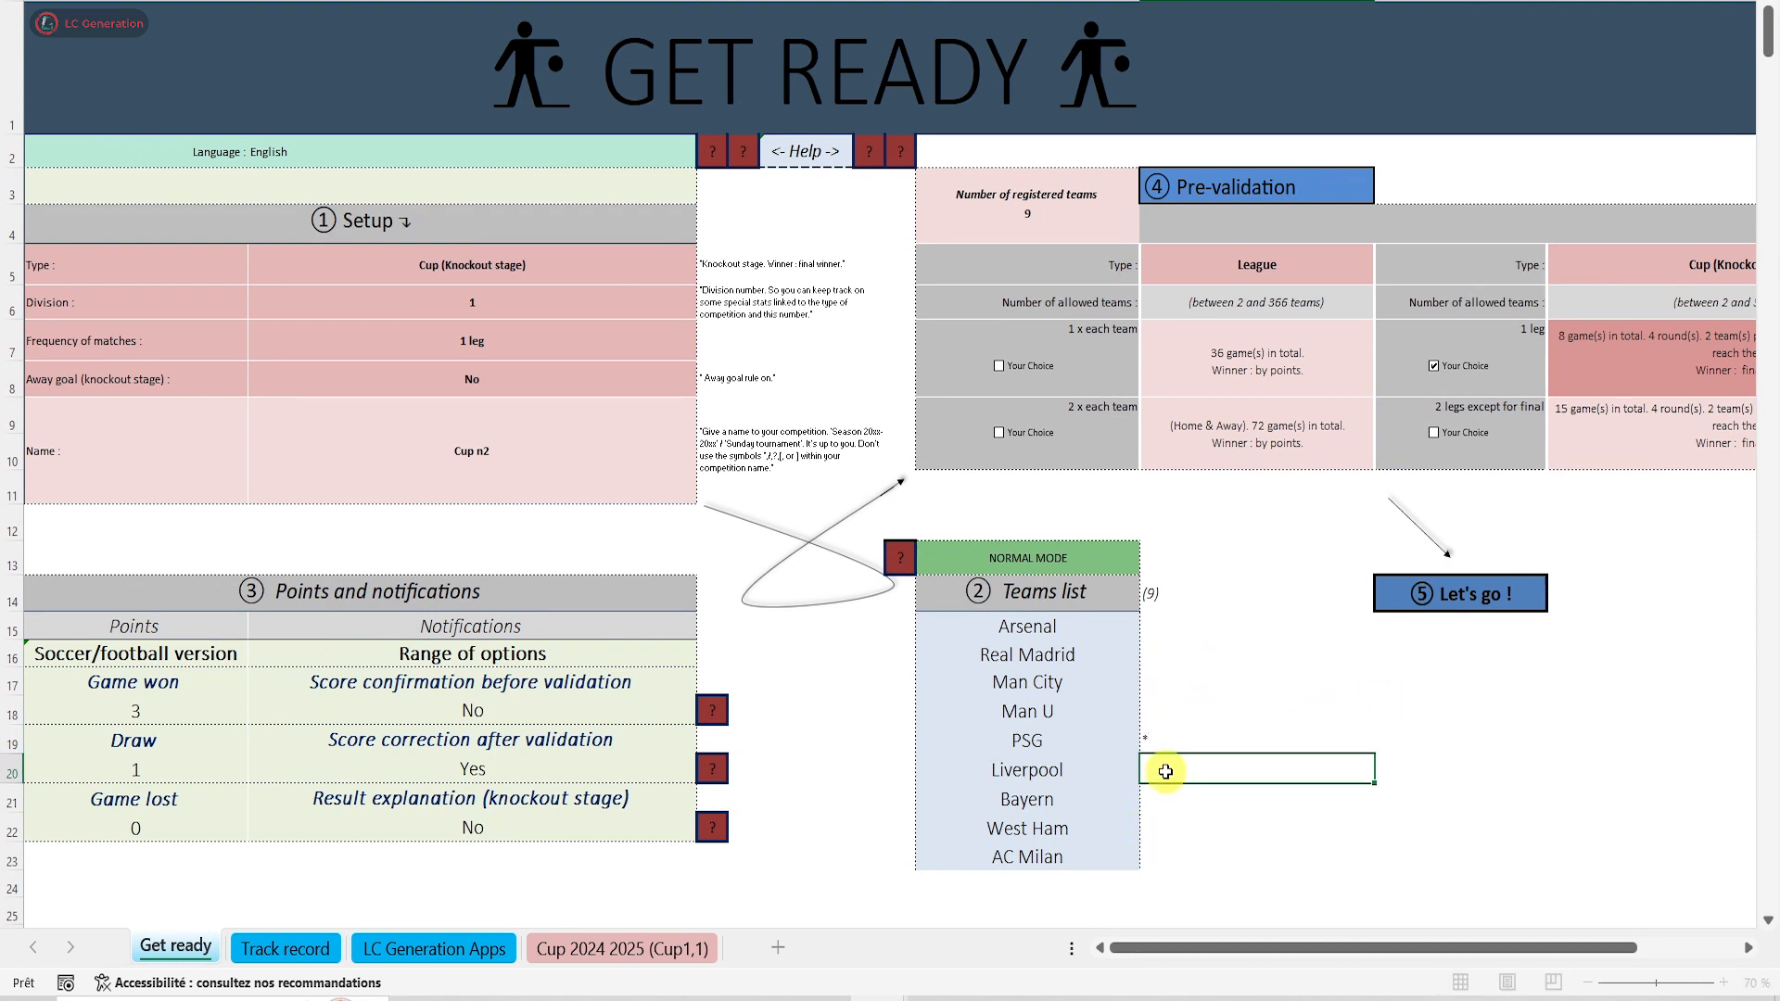
type("*")
Launch Cup n2 with the manual selection of teams playing one more round, view the whole bracket, and delete its sheet.
left_click(1423, 595)
left_click(980, 797)
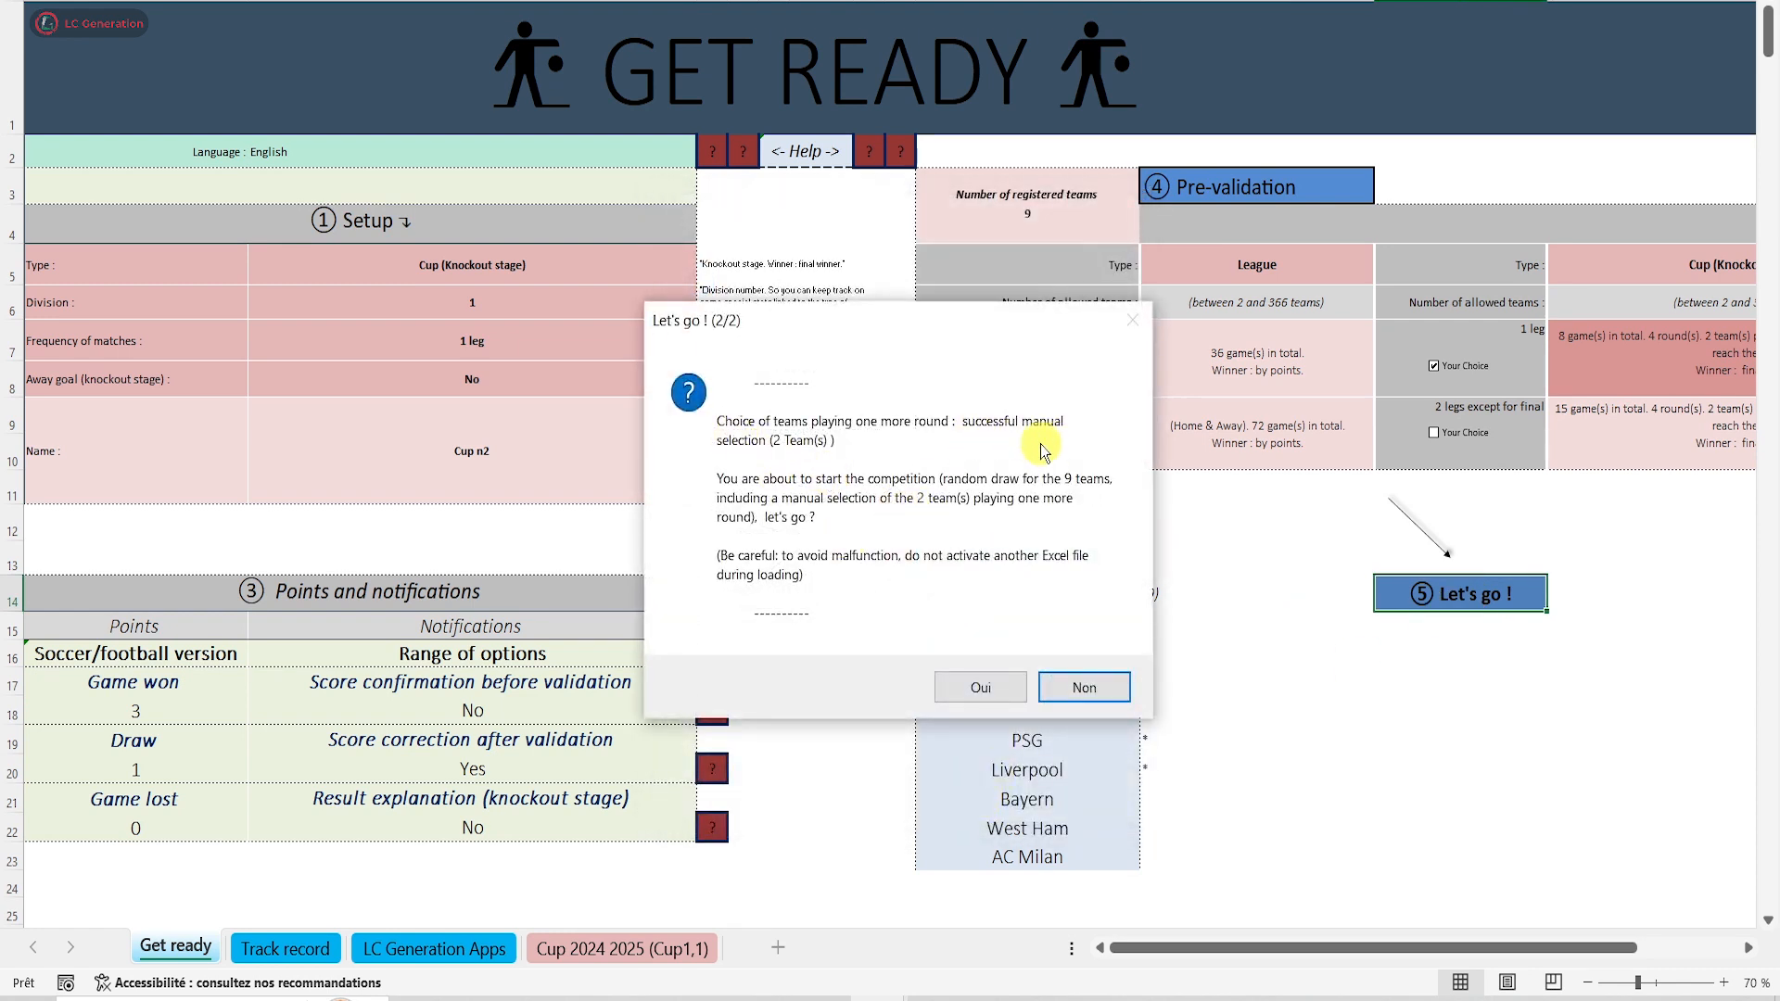
left_click(982, 687)
left_click(1081, 642)
left_click(1588, 983)
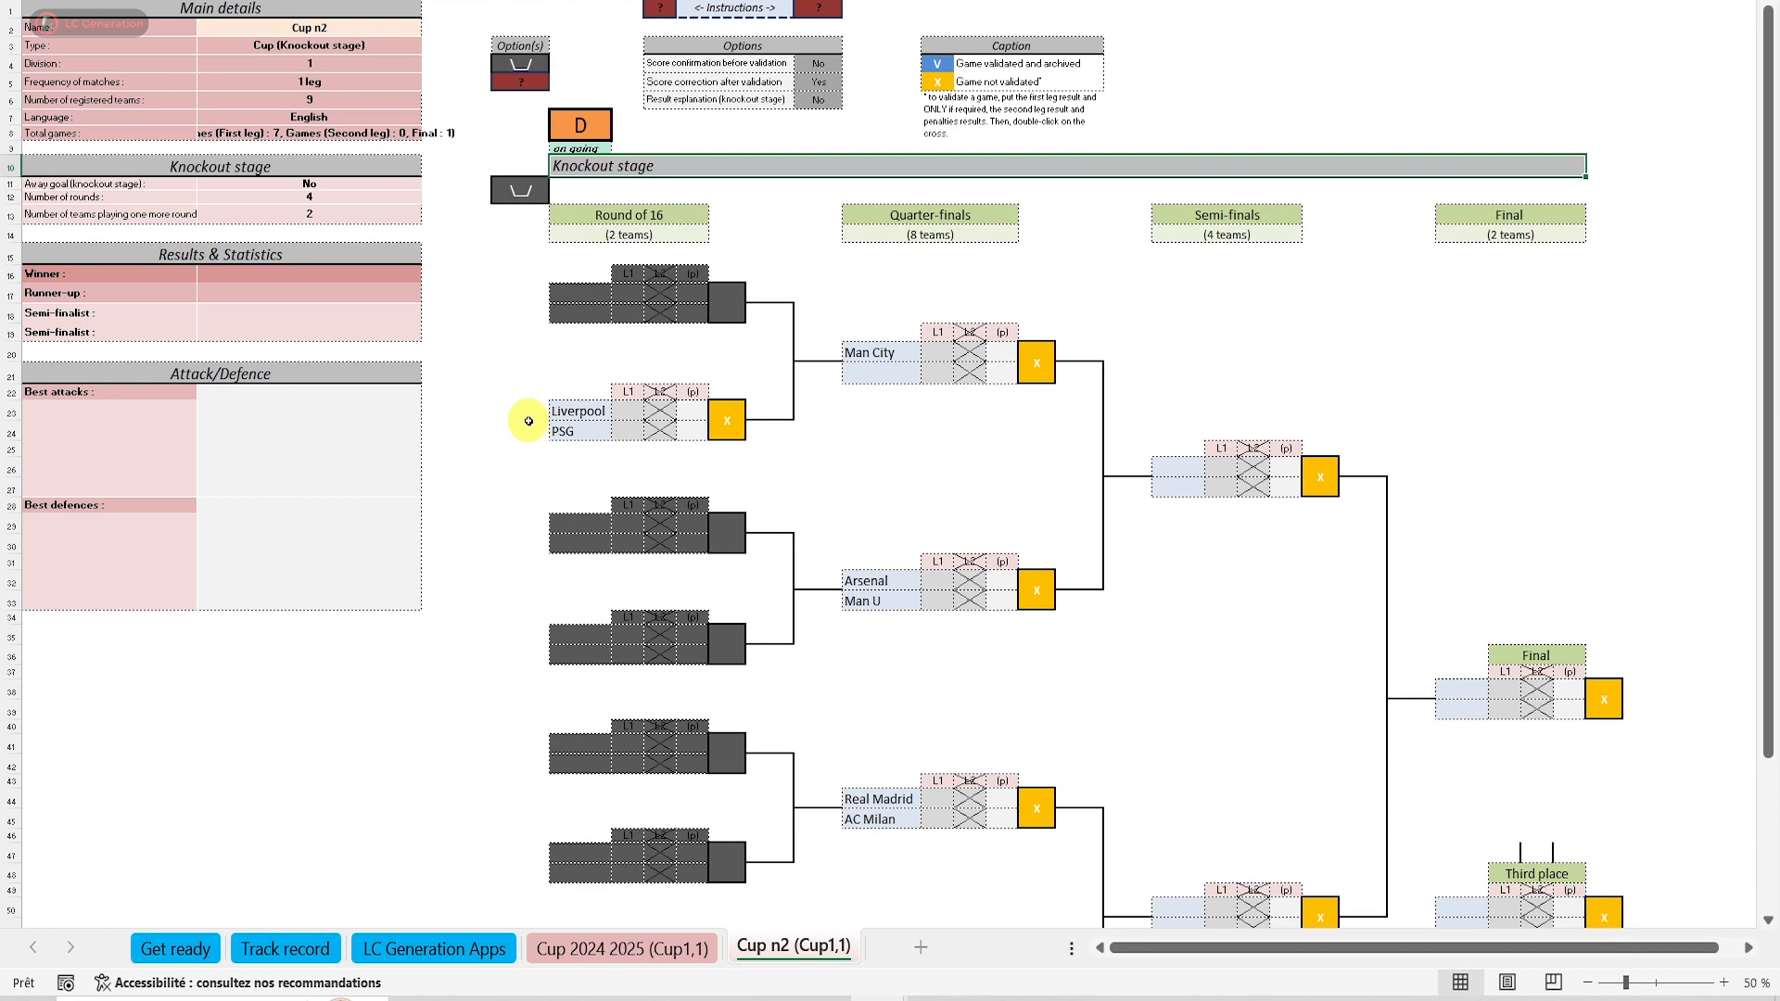
left_click(580, 125)
left_click(960, 596)
Remove West Ham and AC Milan from the teams list and rerun the pre-validation.
left_click_drag(1057, 831, 1085, 854)
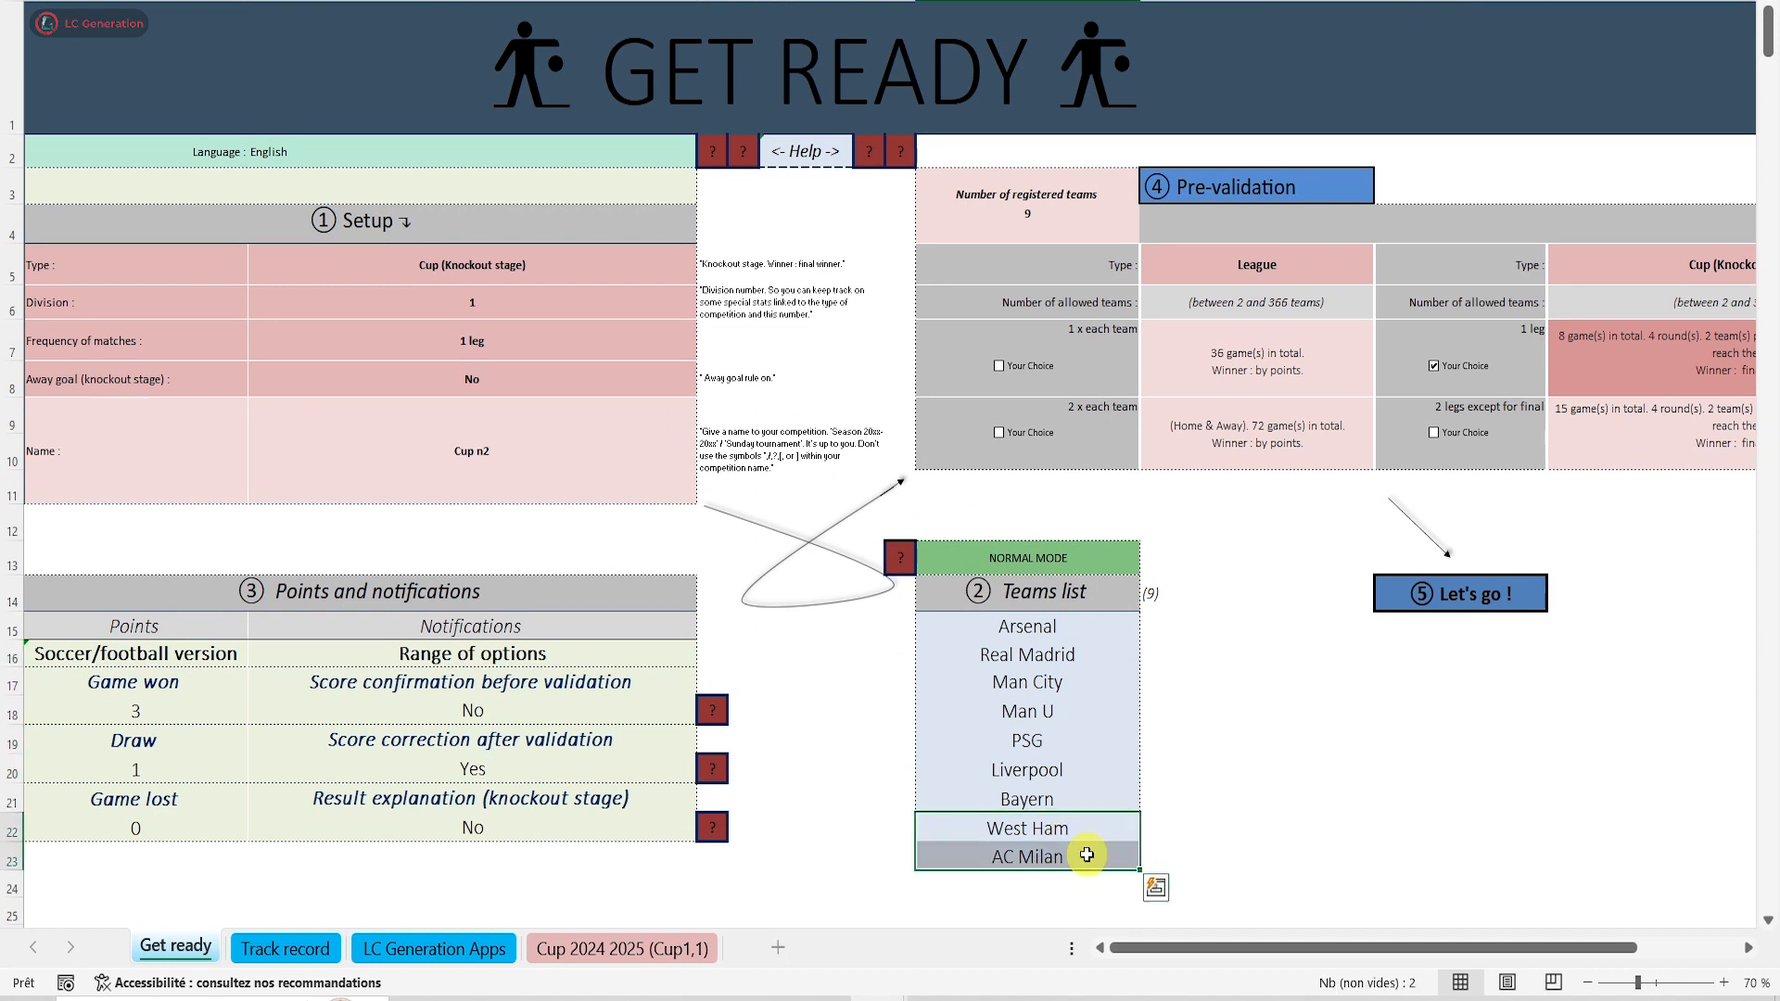
key("Delete")
left_click(1192, 791)
left_click(1224, 188)
scroll(1405, 669, "right", 3)
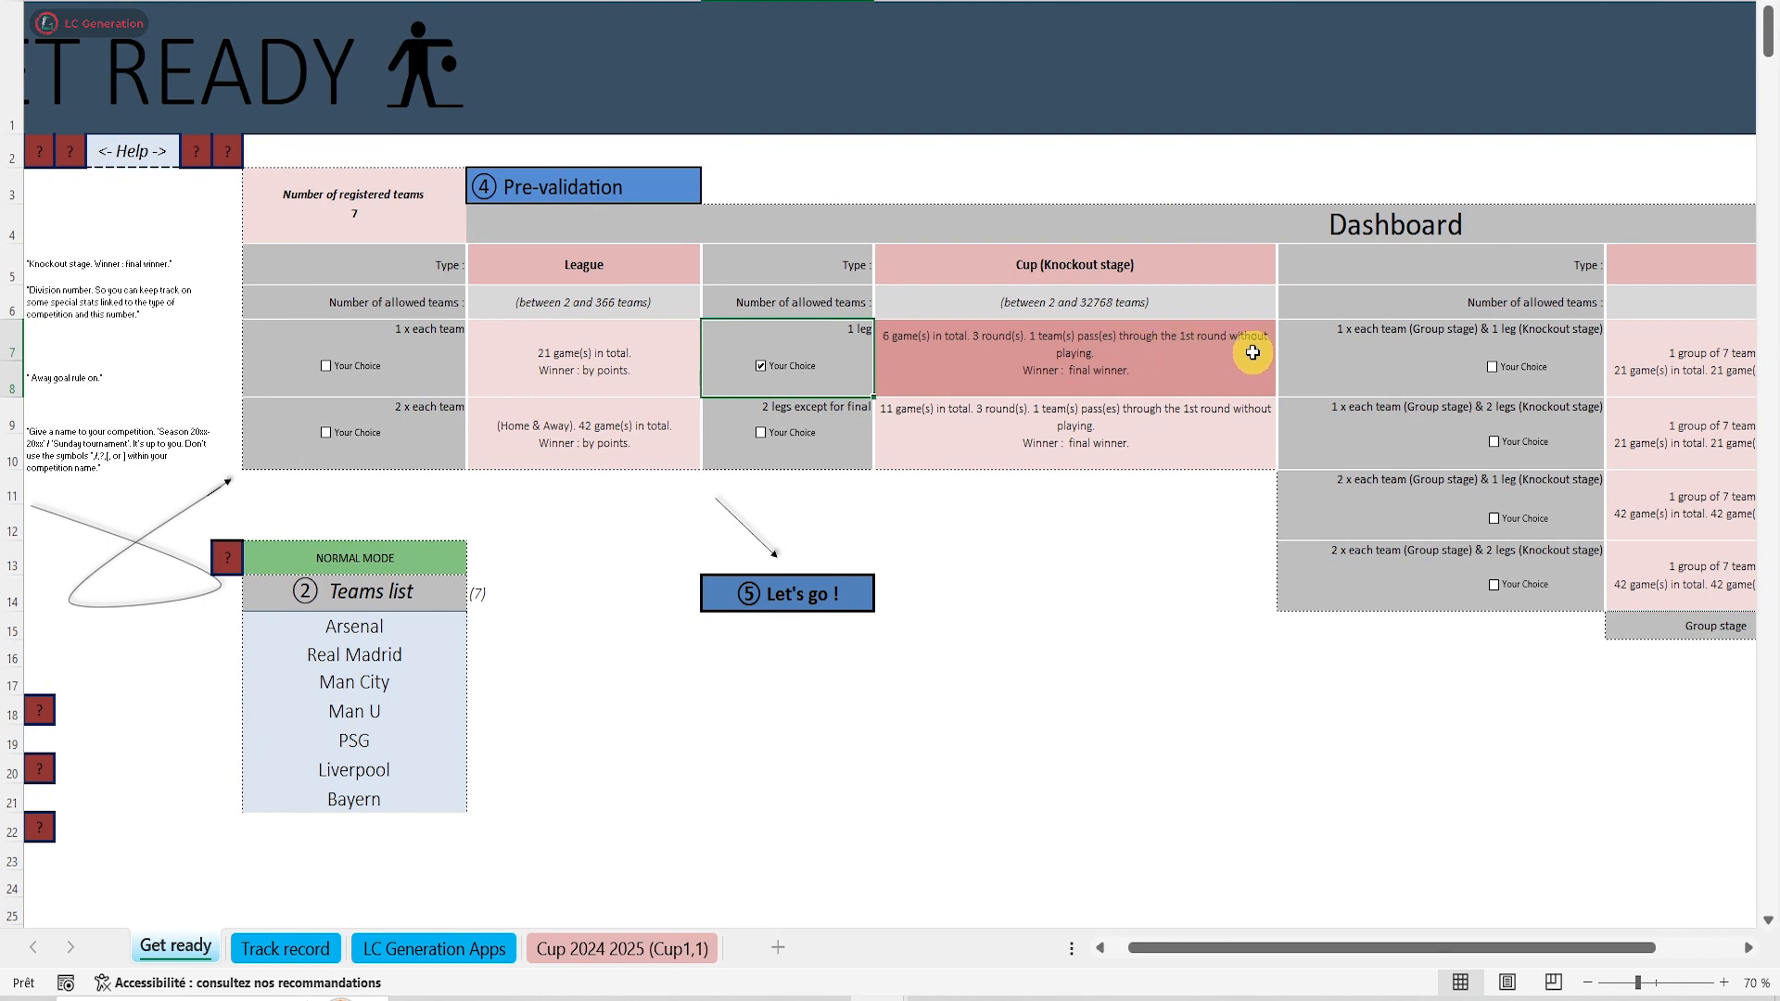
Launch Cup n2 with the seven remaining teams, and delete the generated cup sheet again.
left_click(781, 597)
left_click(1078, 800)
left_click(1047, 711)
left_click(1092, 614)
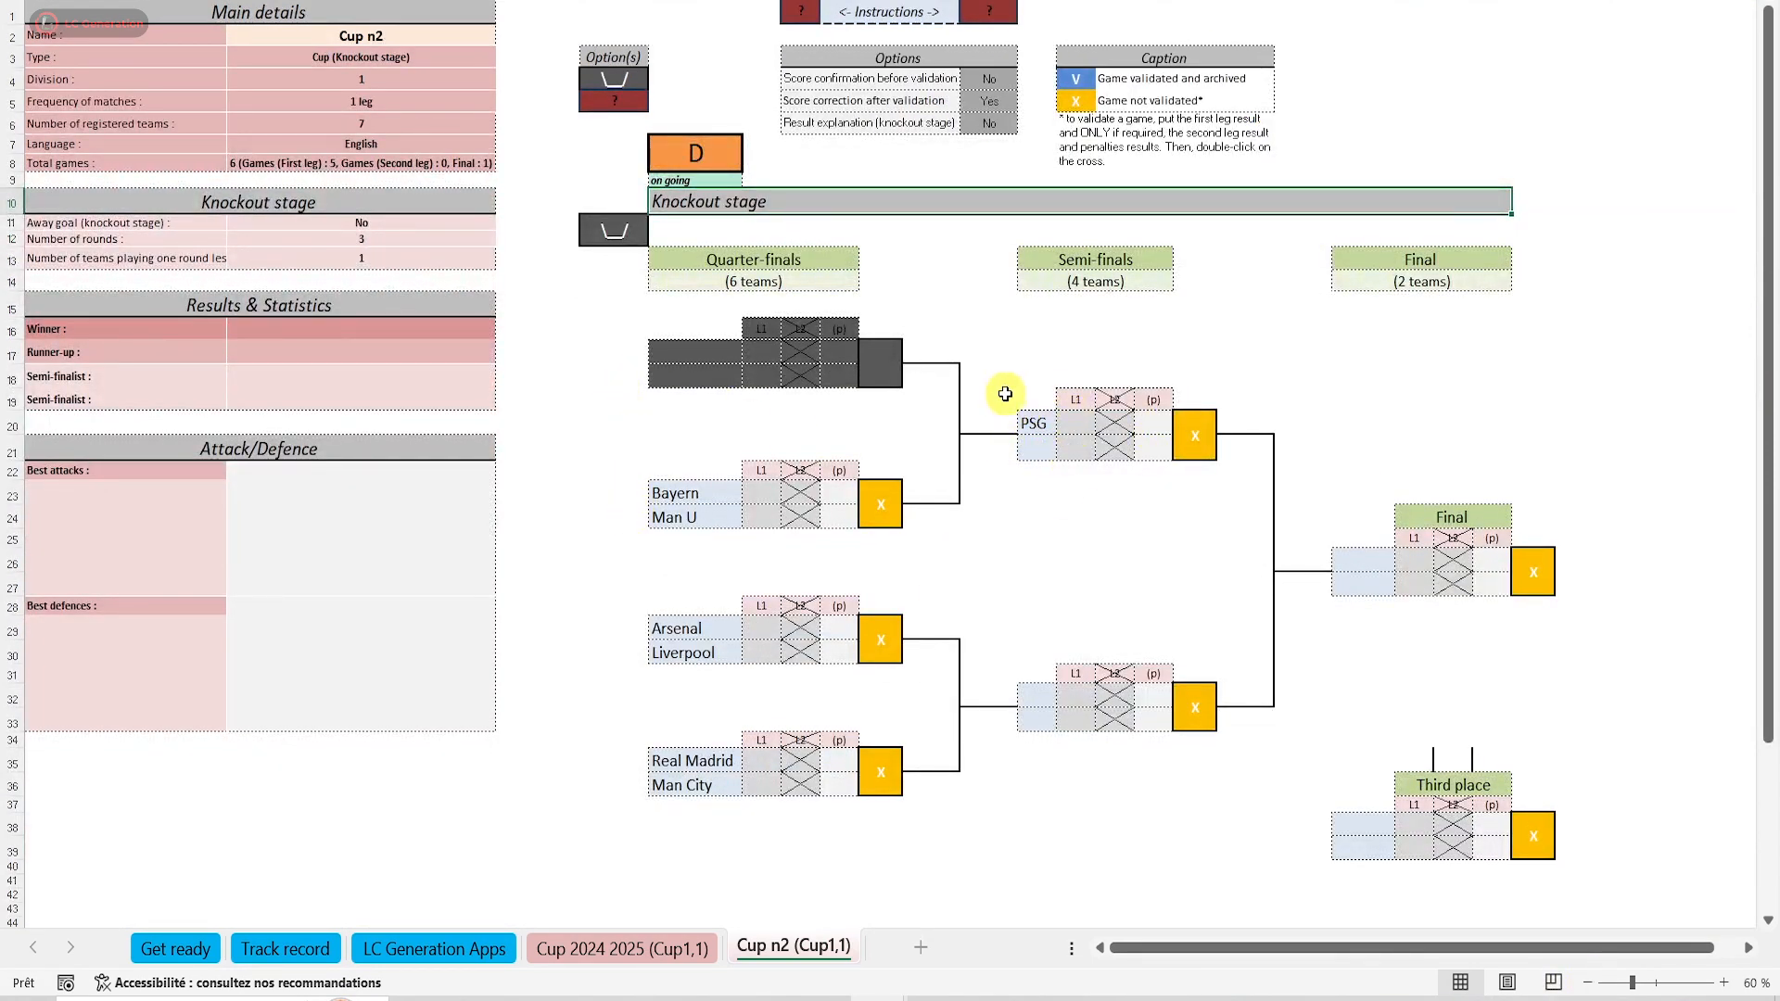
left_click(682, 151)
left_click(975, 604)
left_click(995, 586)
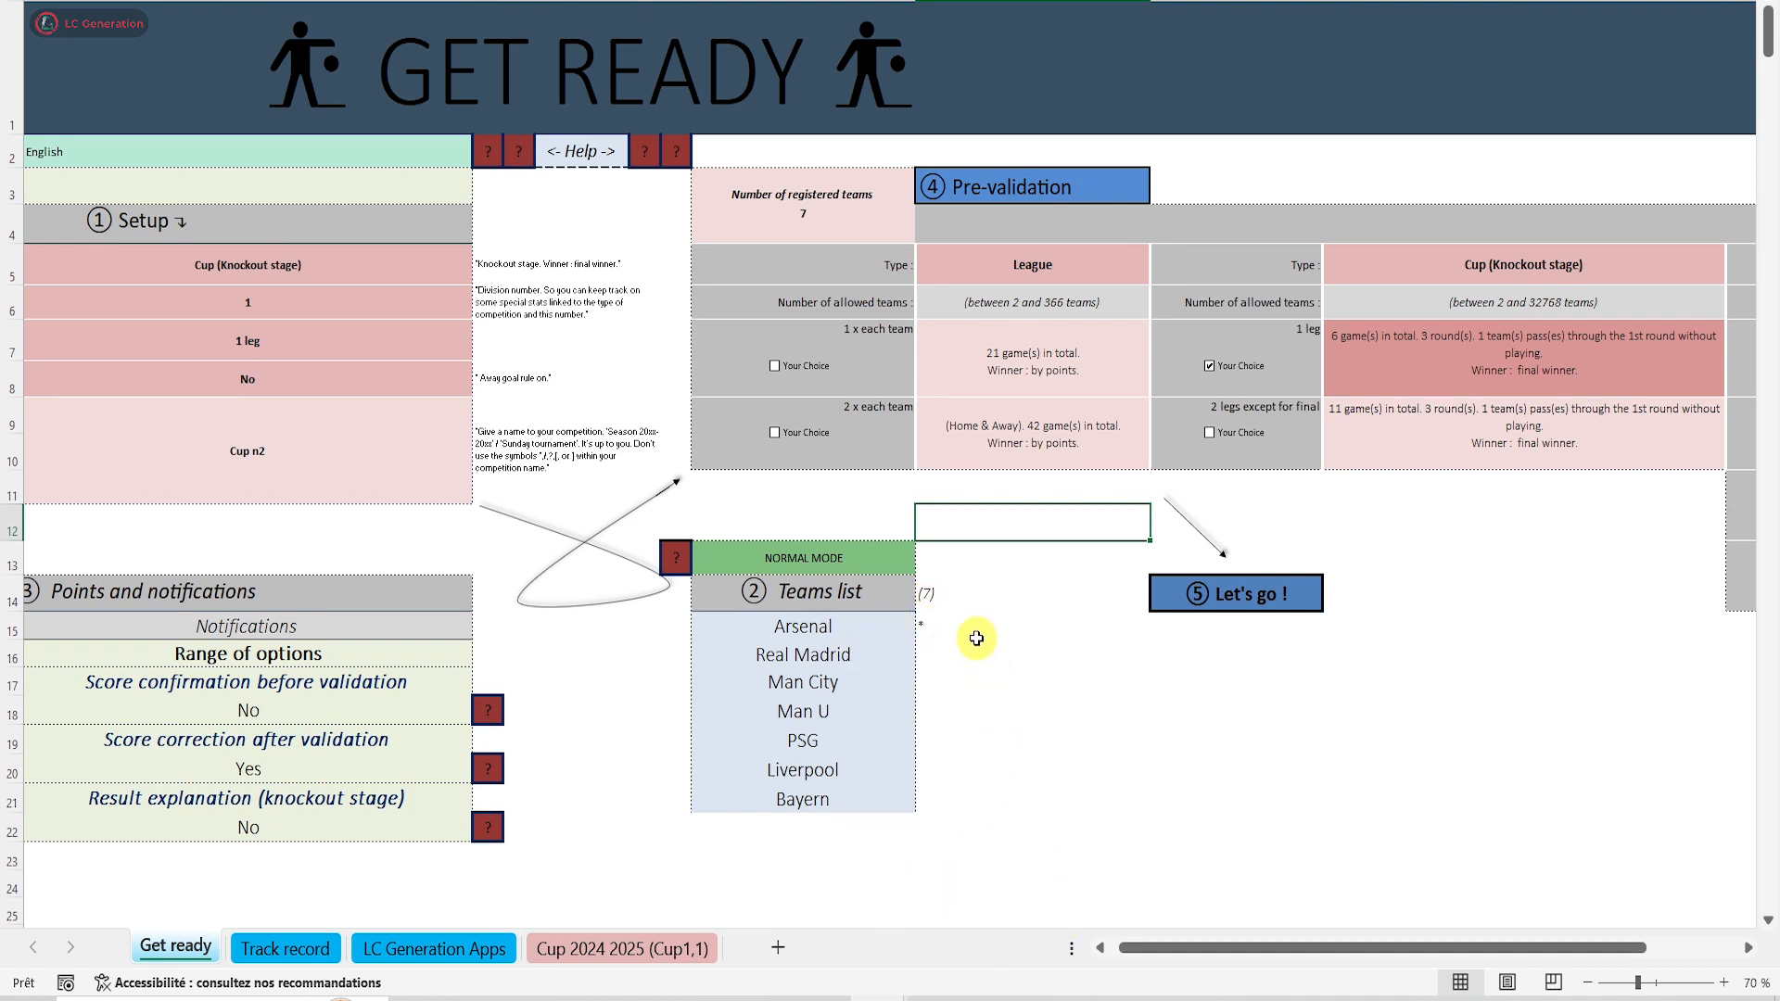
Switch the teams list from normal mode to copy paste mode.
left_click(952, 623)
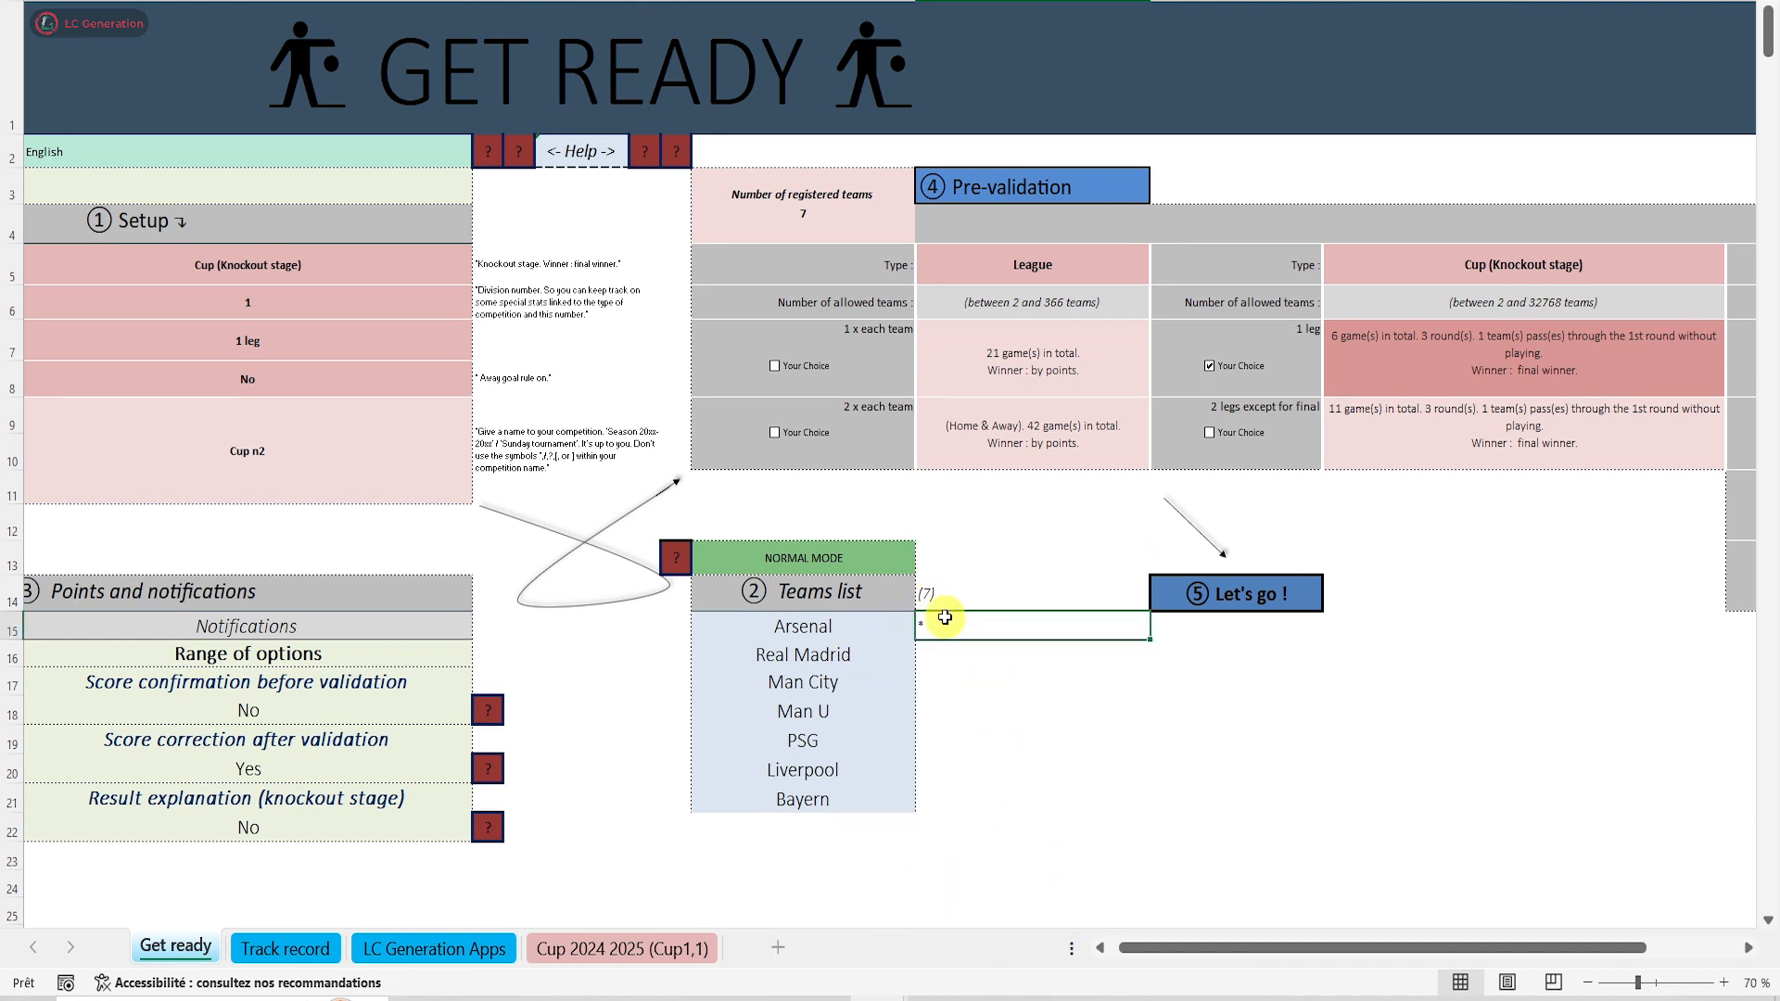
double_click(834, 552)
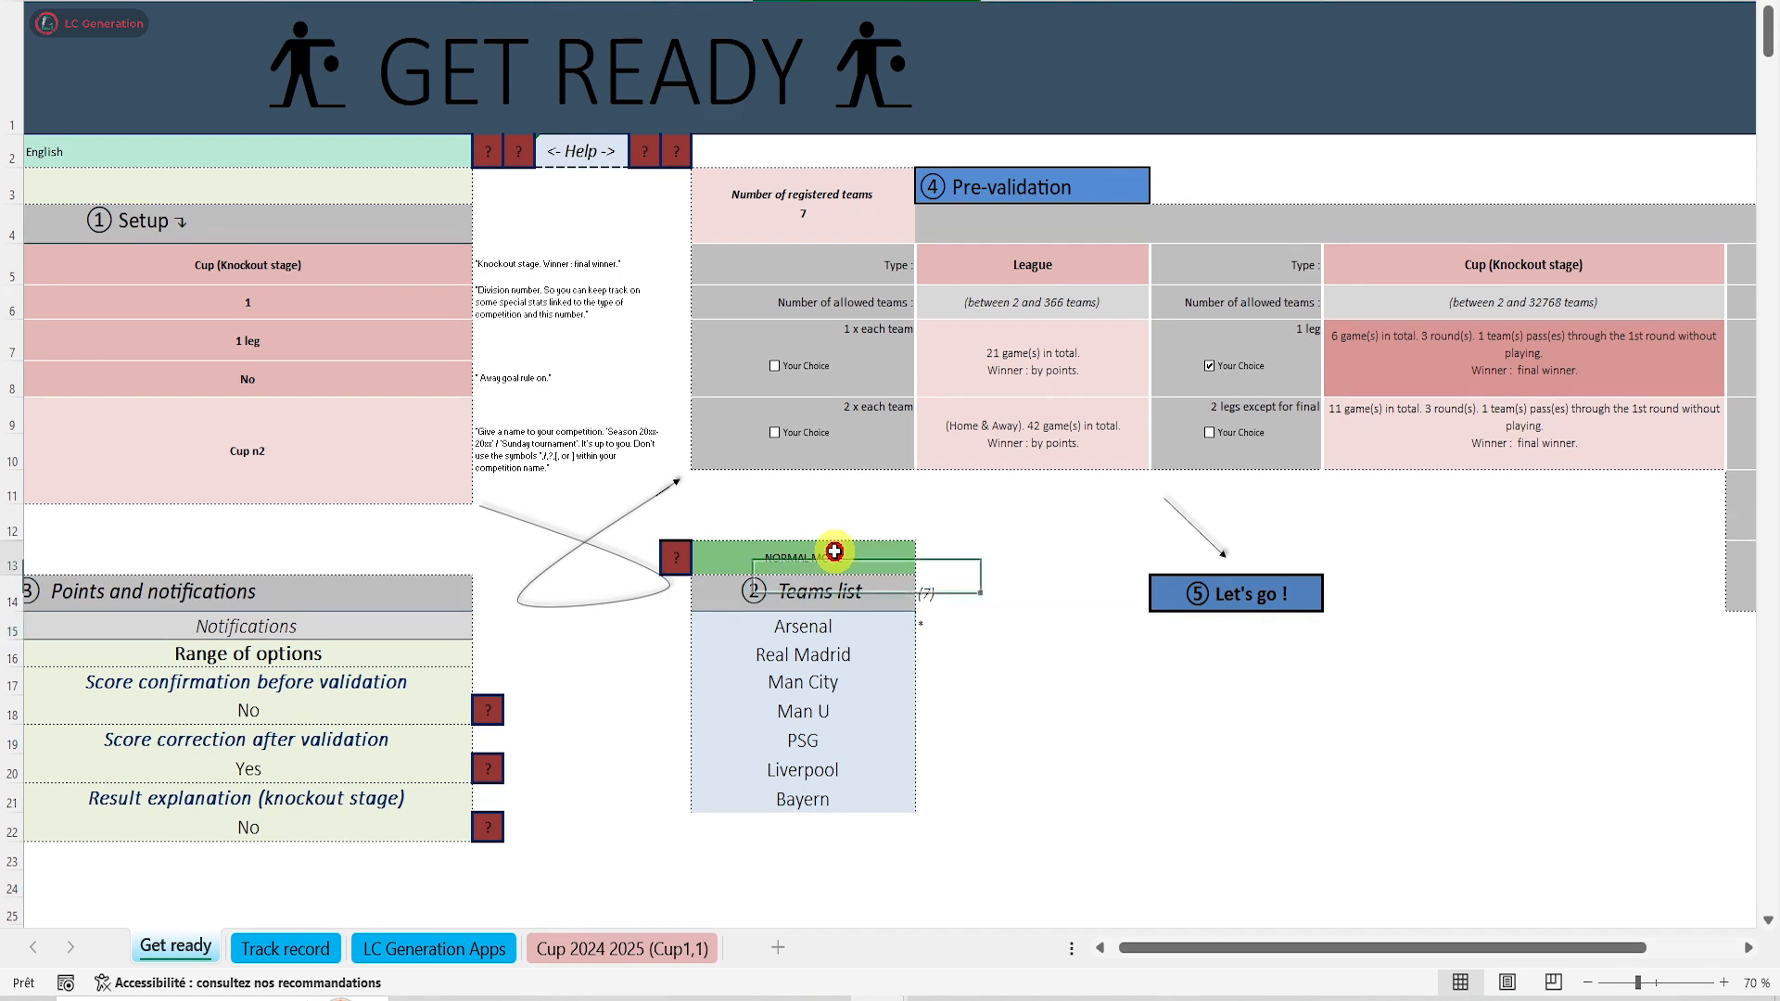
left_click(982, 669)
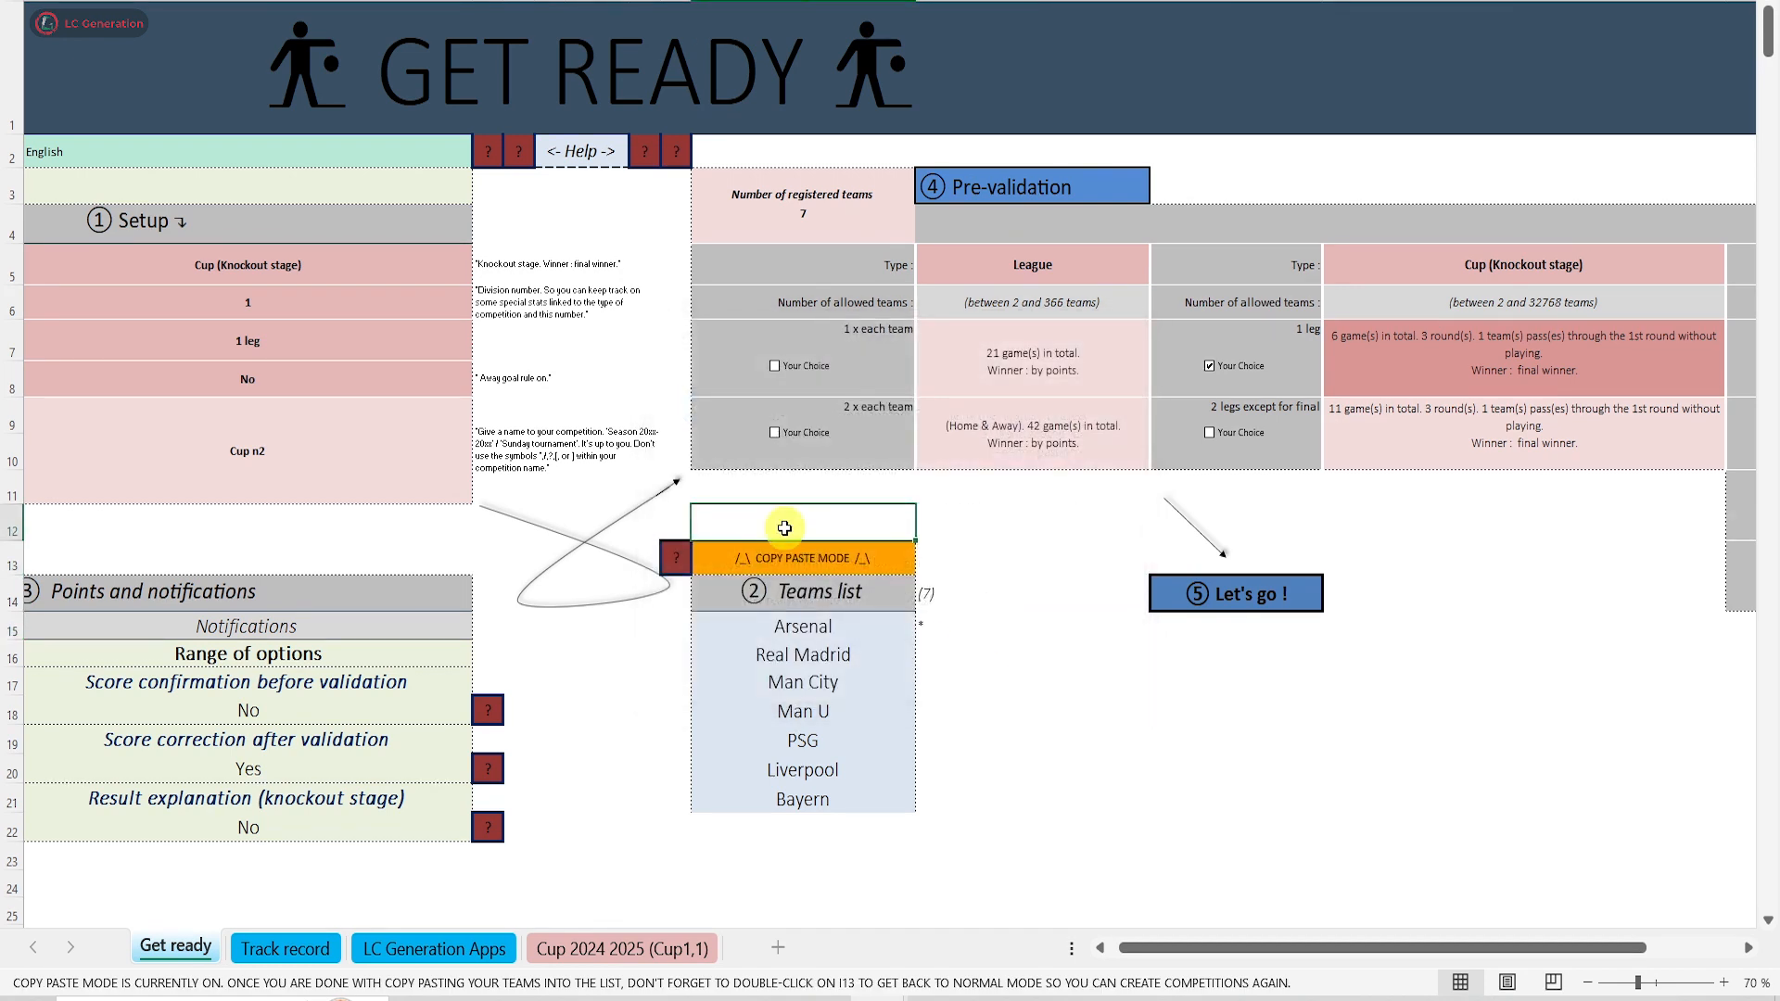
Switch to the TEAMS LIST workbook and copy its entire column of team names, starting from Manchester City.
mouse_move(872, 992)
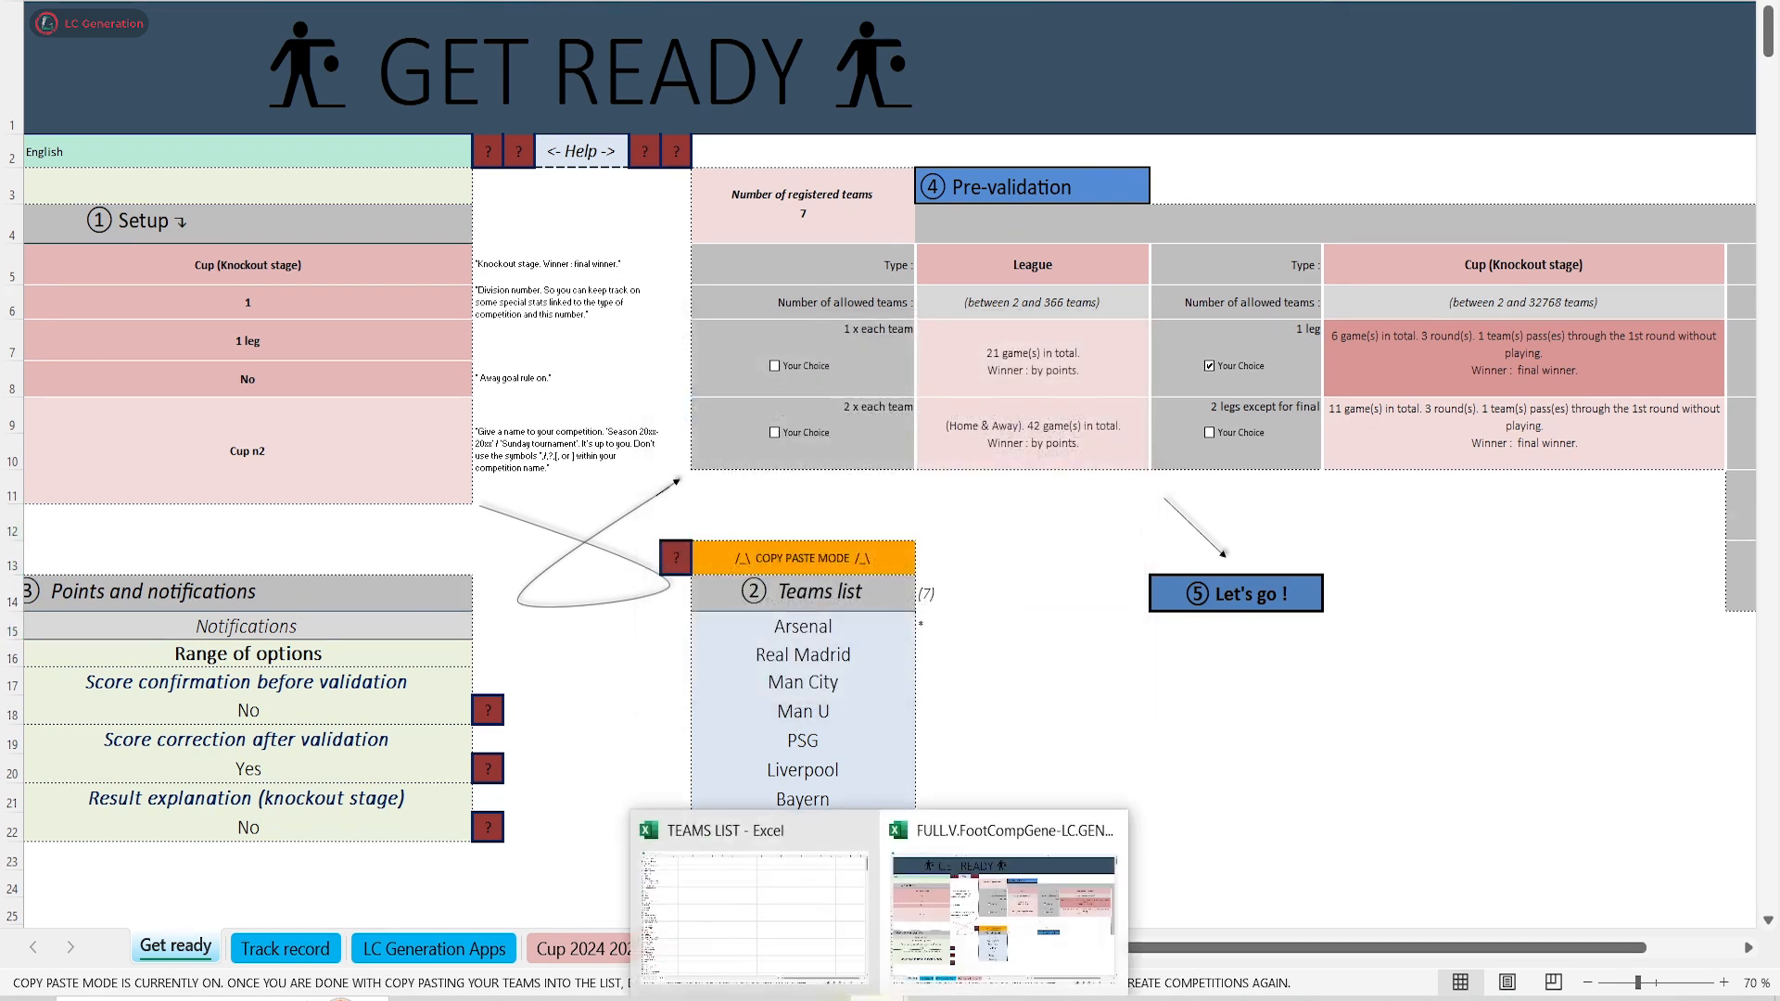
left_click(749, 912)
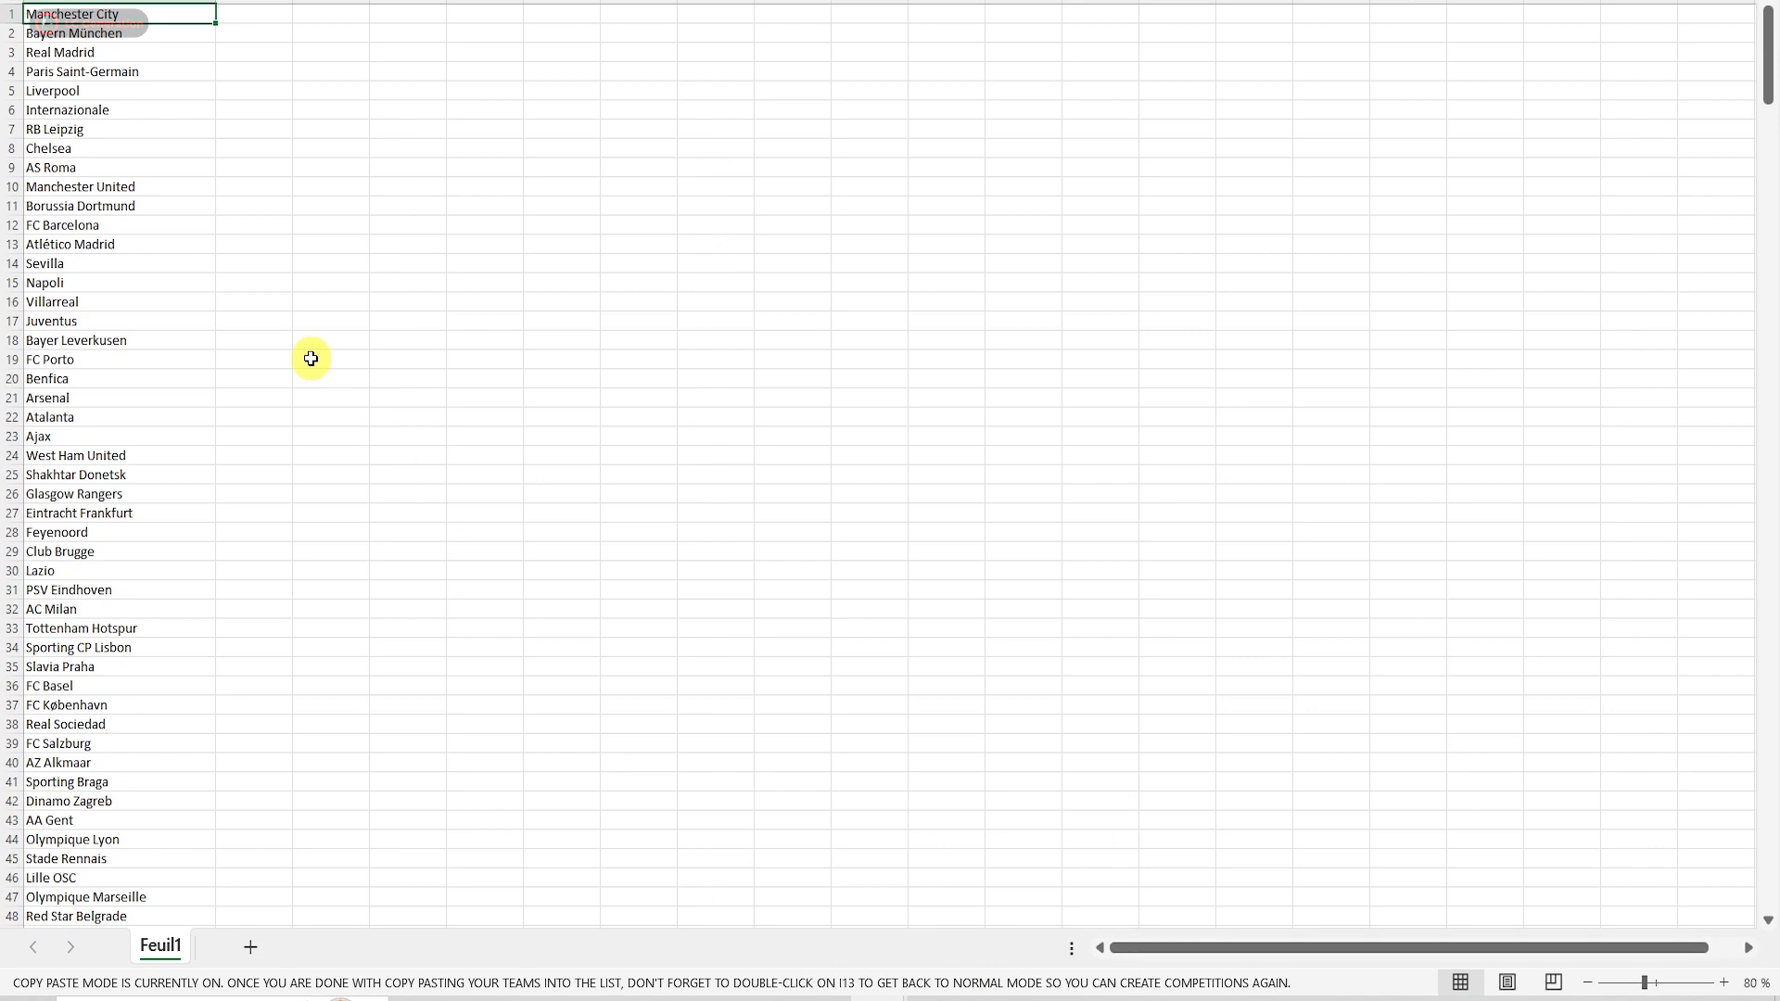
key("ctrl+shift+Down")
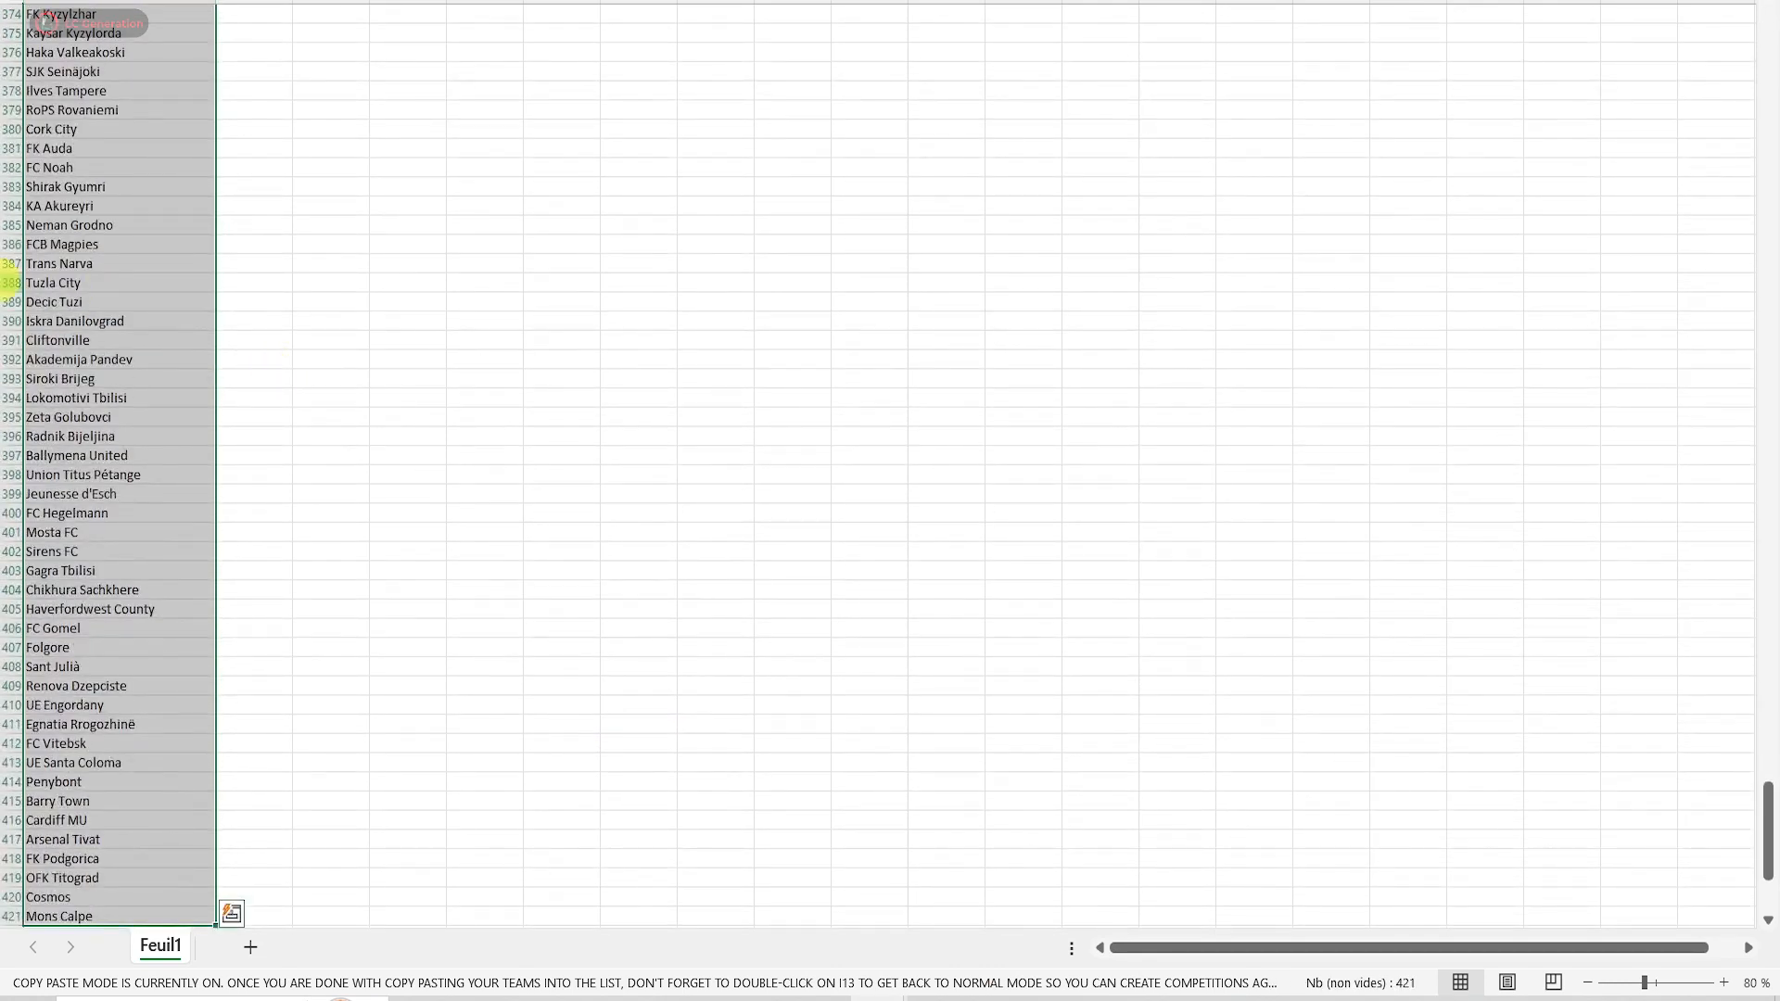
right_click(52, 269)
left_click(128, 252)
key("ctrl+Home")
Return to the competition workbook, paste the copied names over the teams list from its first entry, and restore normal mode.
mouse_move(879, 994)
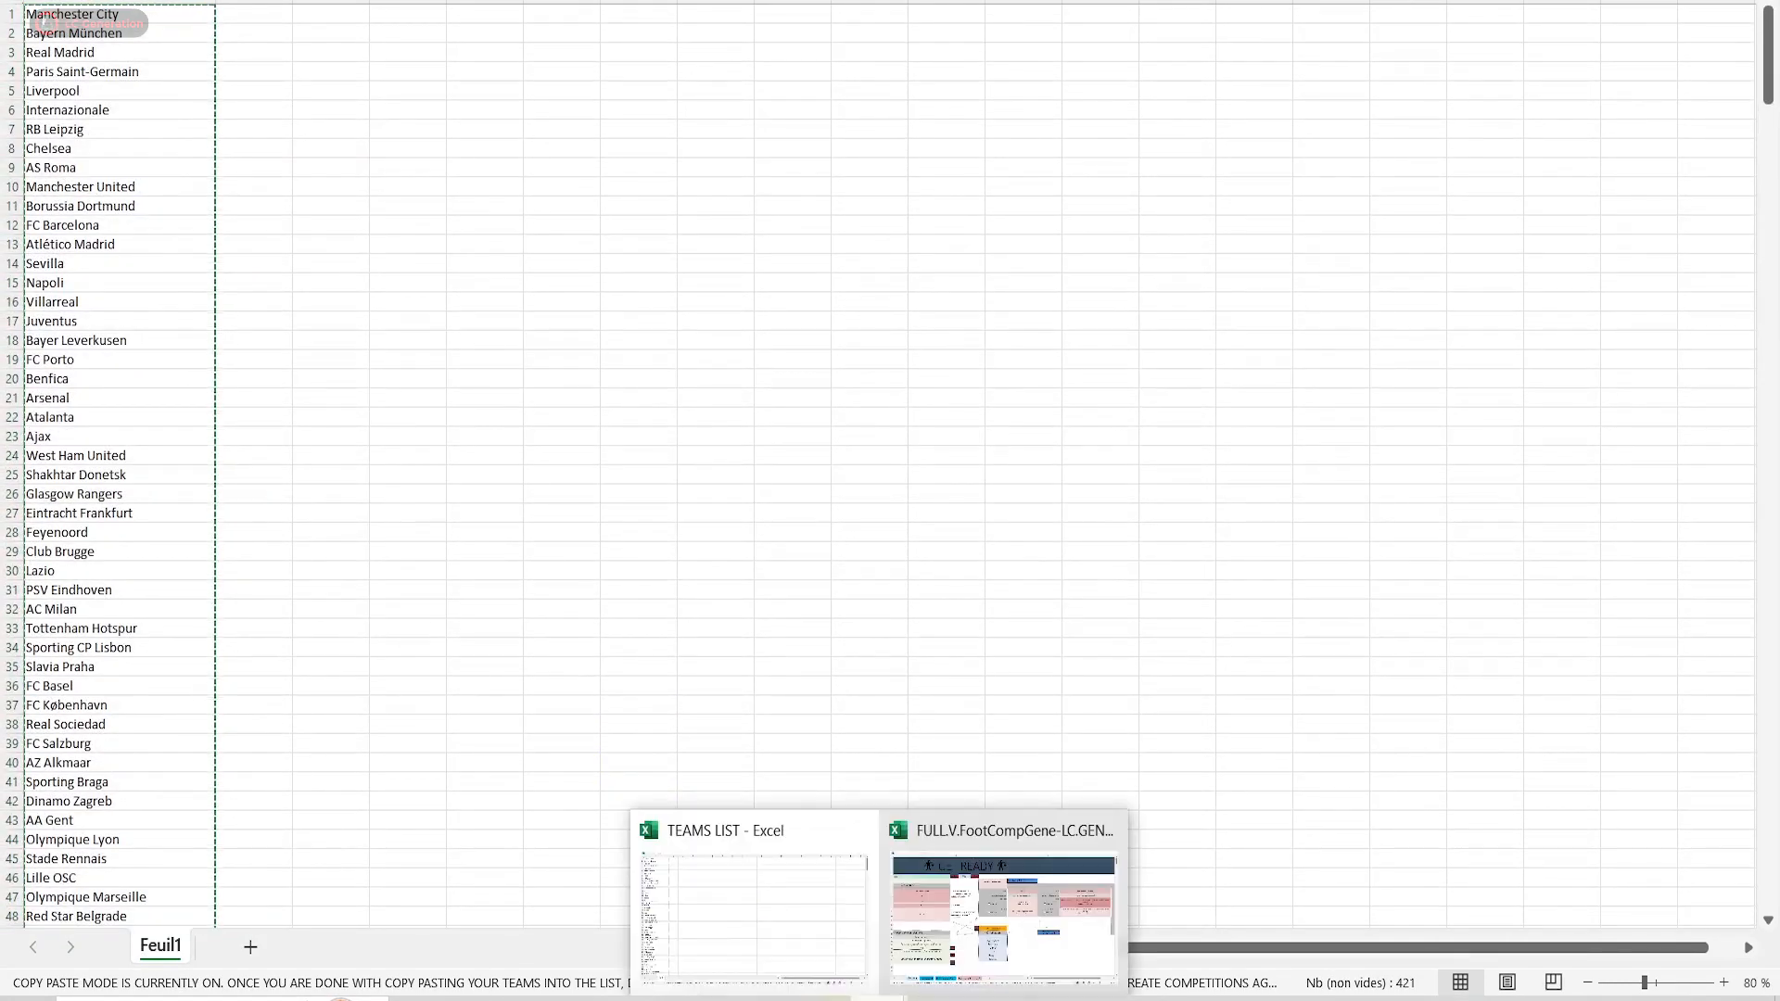
left_click(1003, 913)
right_click(806, 624)
left_click(866, 364)
left_click(959, 545)
double_click(867, 558)
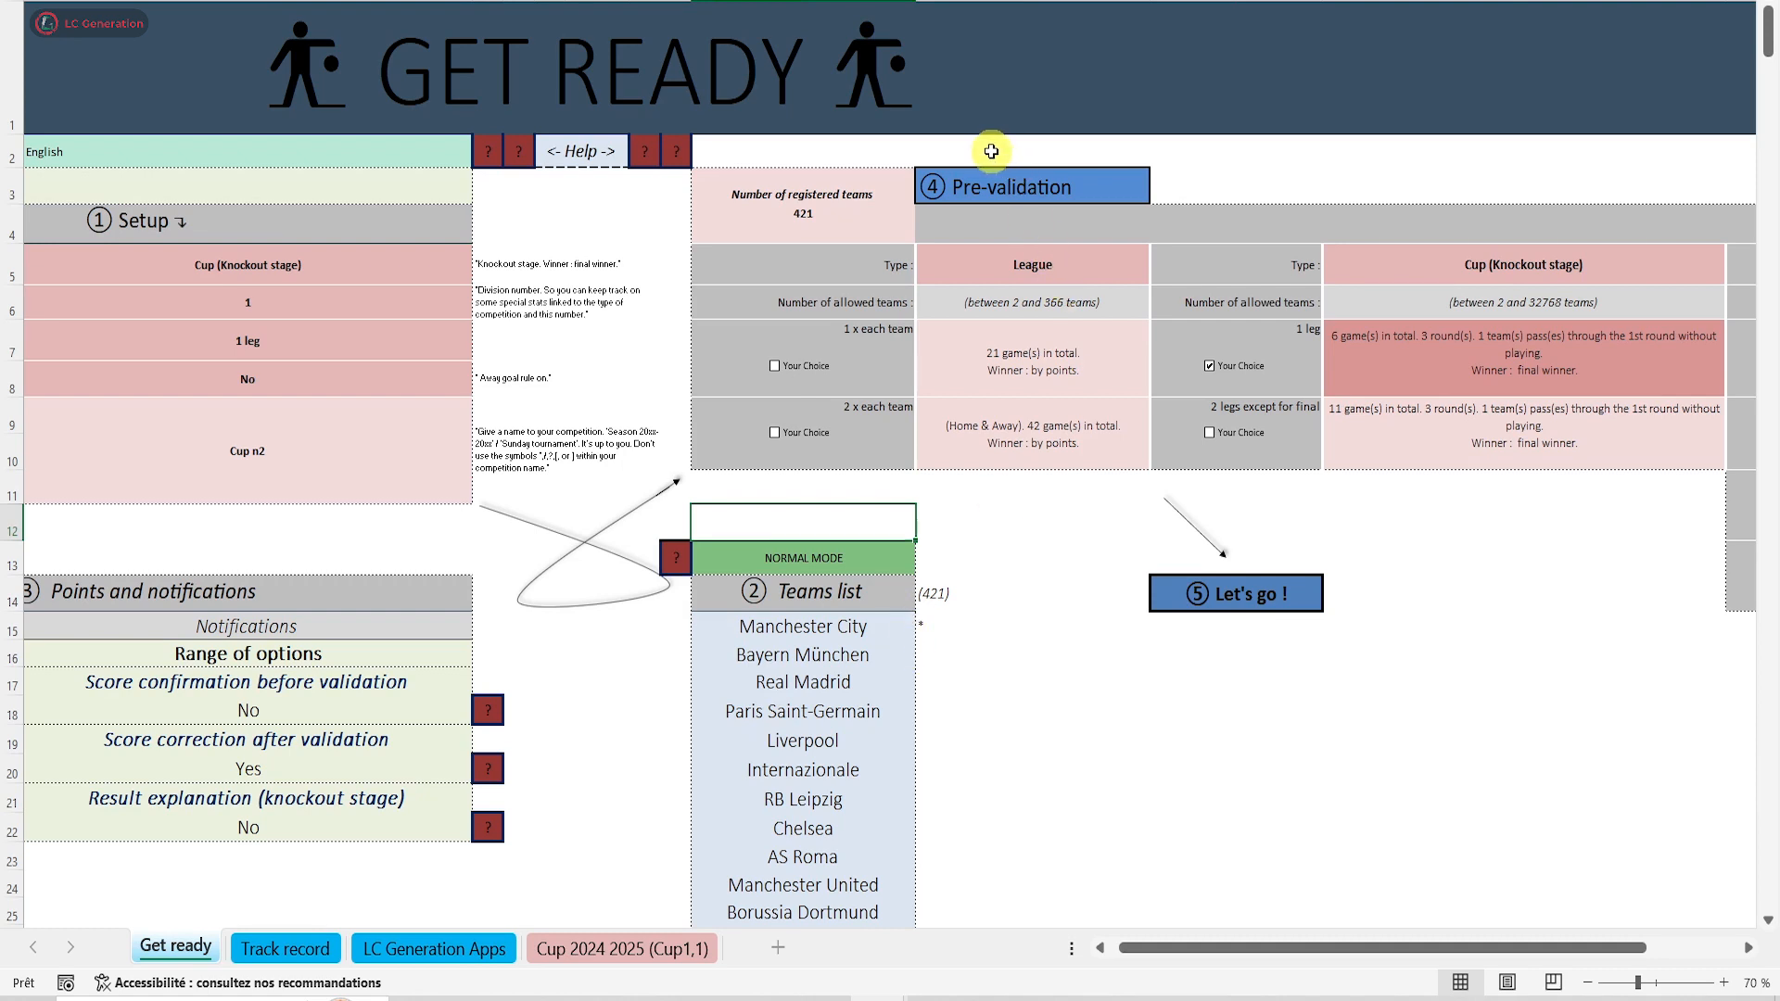
Run the pre-validation for the pasted teams and launch Cup n2 as a one-leg knockout cup.
left_click(1034, 183)
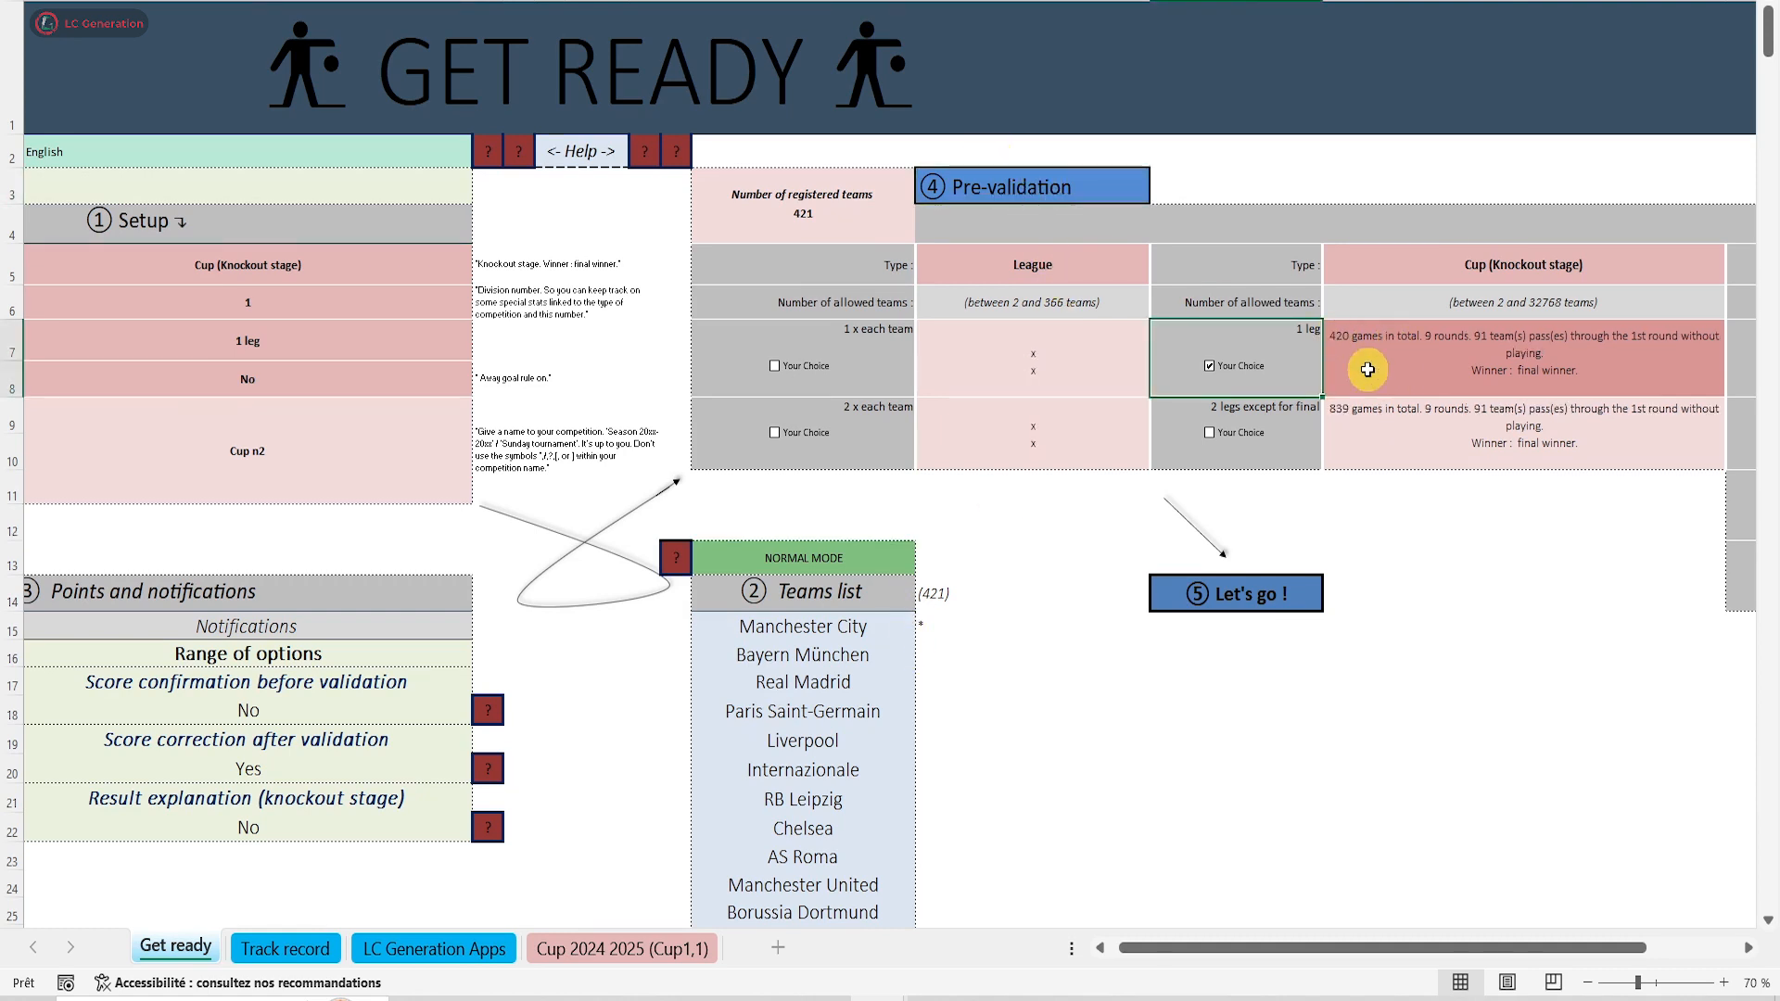
left_click(1208, 605)
left_click(979, 799)
left_click(989, 721)
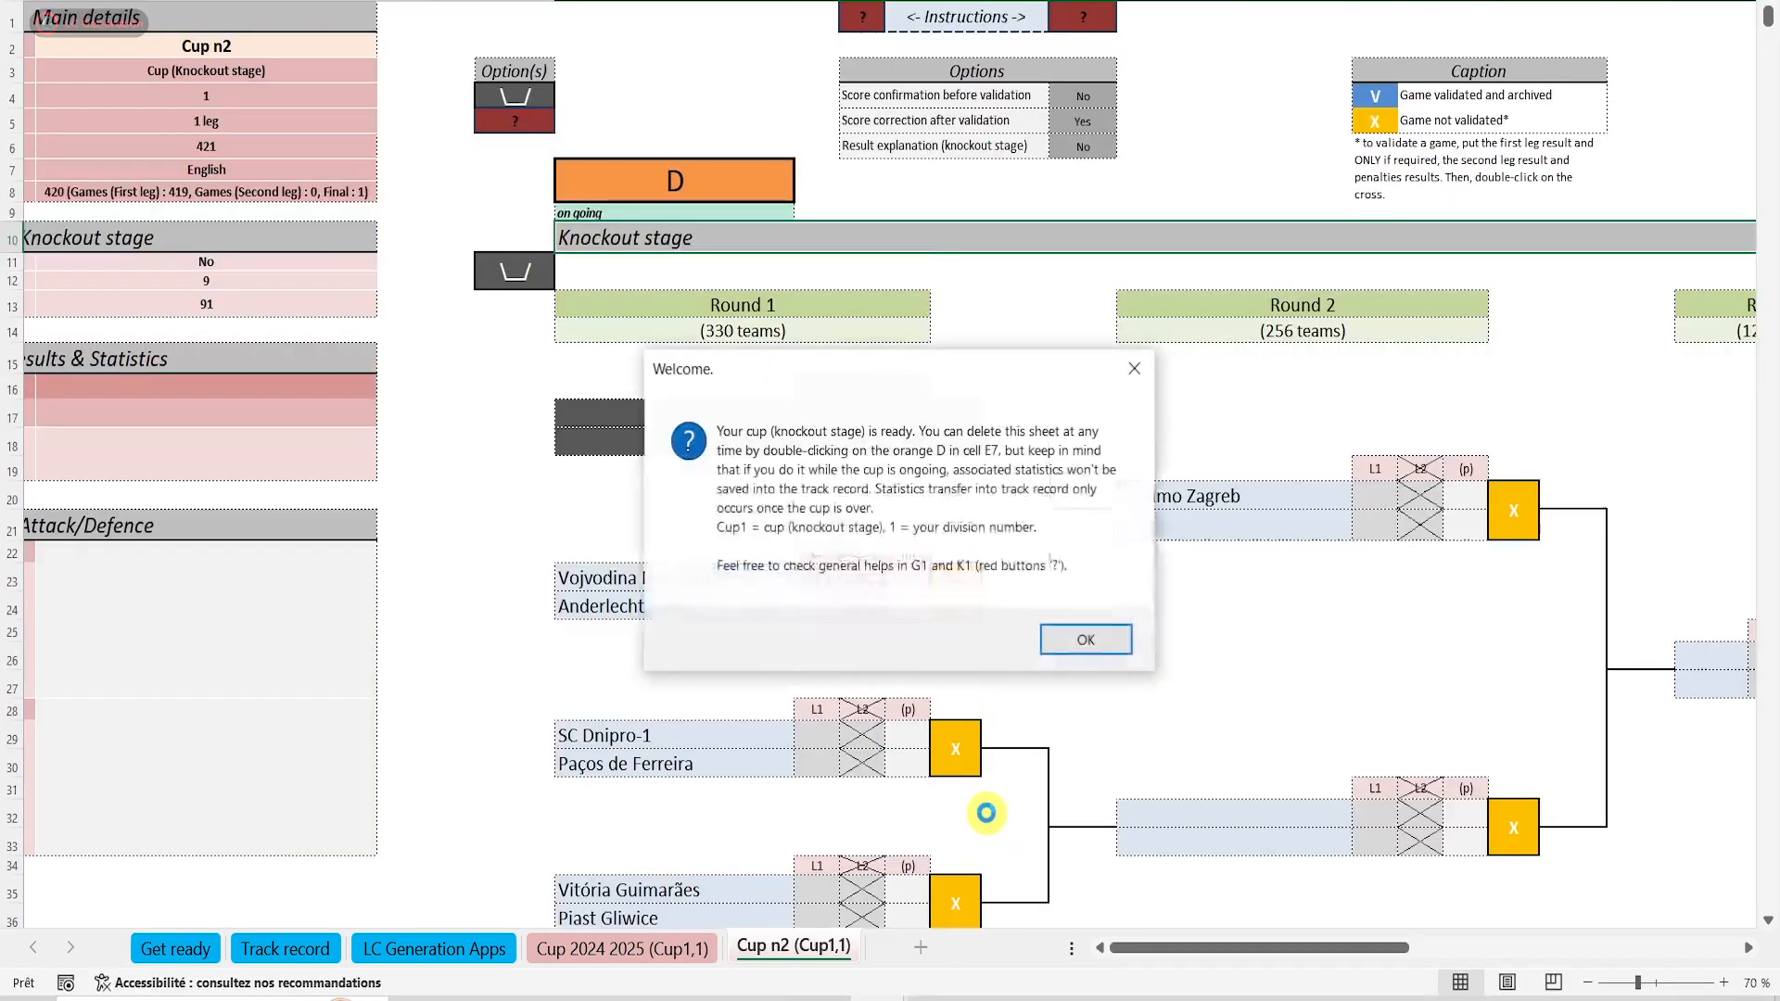
left_click(1089, 637)
left_click(1089, 612)
Examine the Cup n2 bracket at 30% zoom, from Round 1 through the later rounds.
left_click(1586, 984)
left_click(1587, 984)
left_click(1587, 984)
left_click(1587, 983)
left_click(1466, 952)
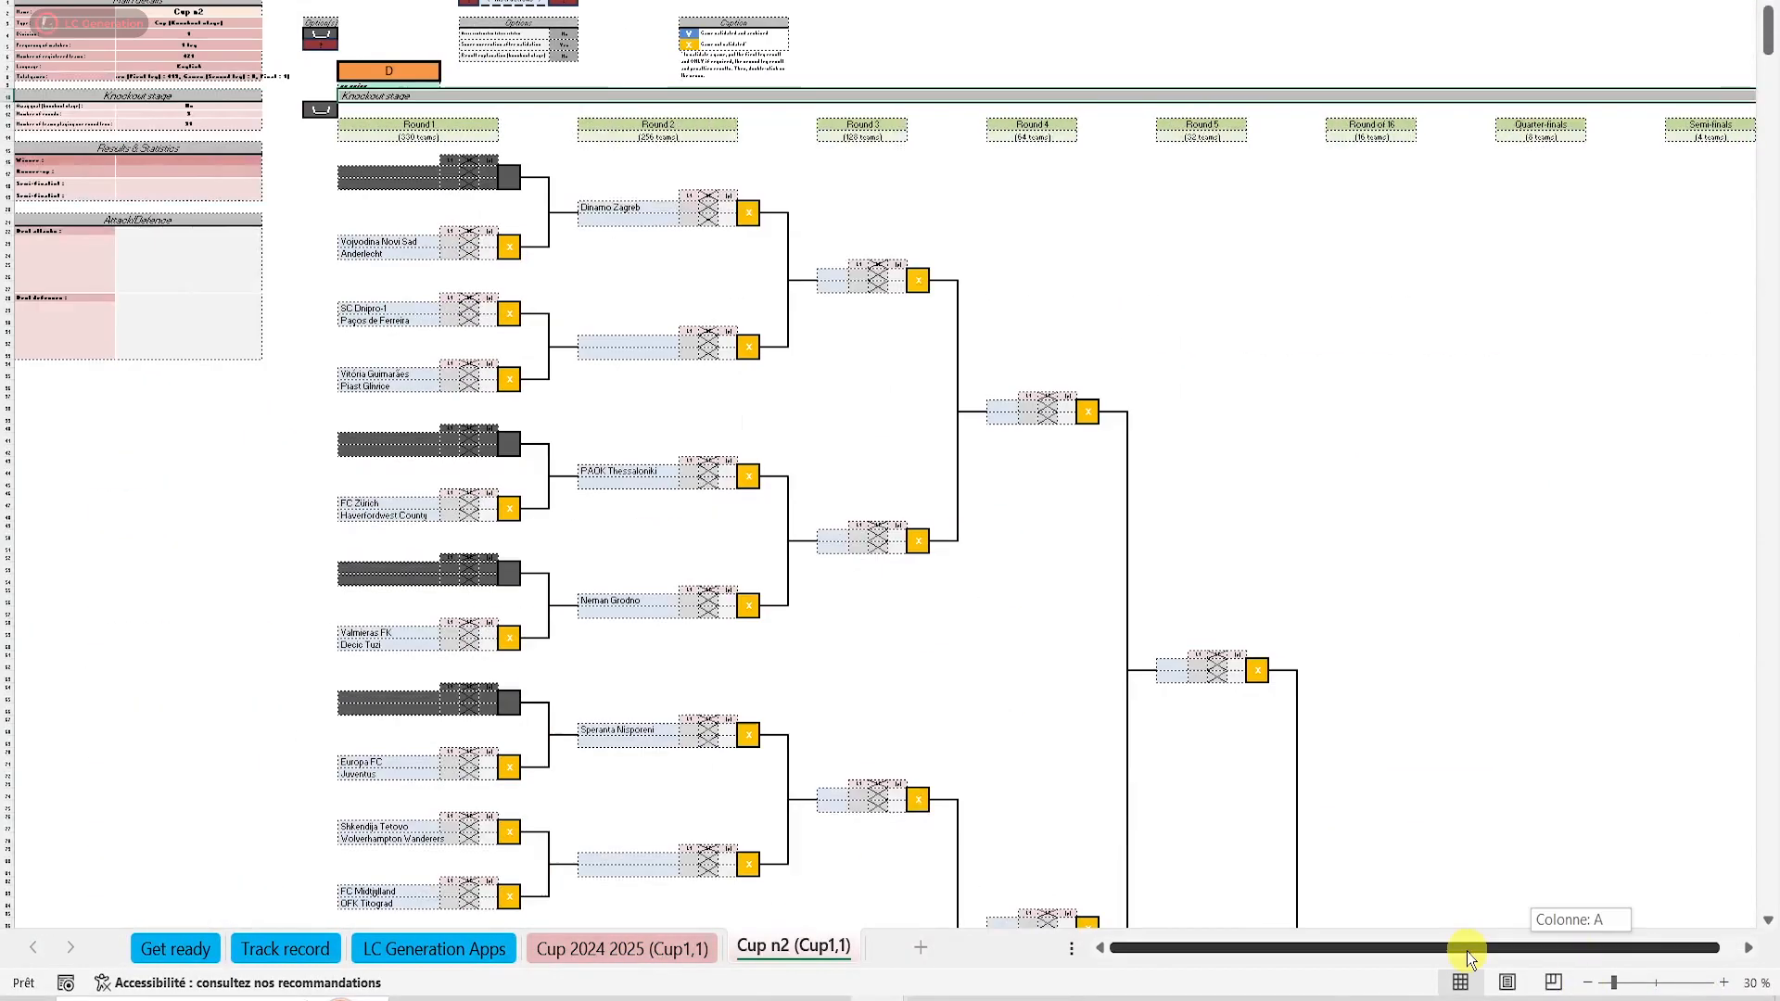
scroll(894, 600, "down", 15)
scroll(529, 260, "up", 15)
Record and validate Vojvodina Novi Sad–Anderlecht 3–2, SC Dnipro-1–Paços de Ferreira 4–2 and Vitória Guimarães–Piast Gliwice 3–3 with 4–2 on penalties.
left_click(511, 249)
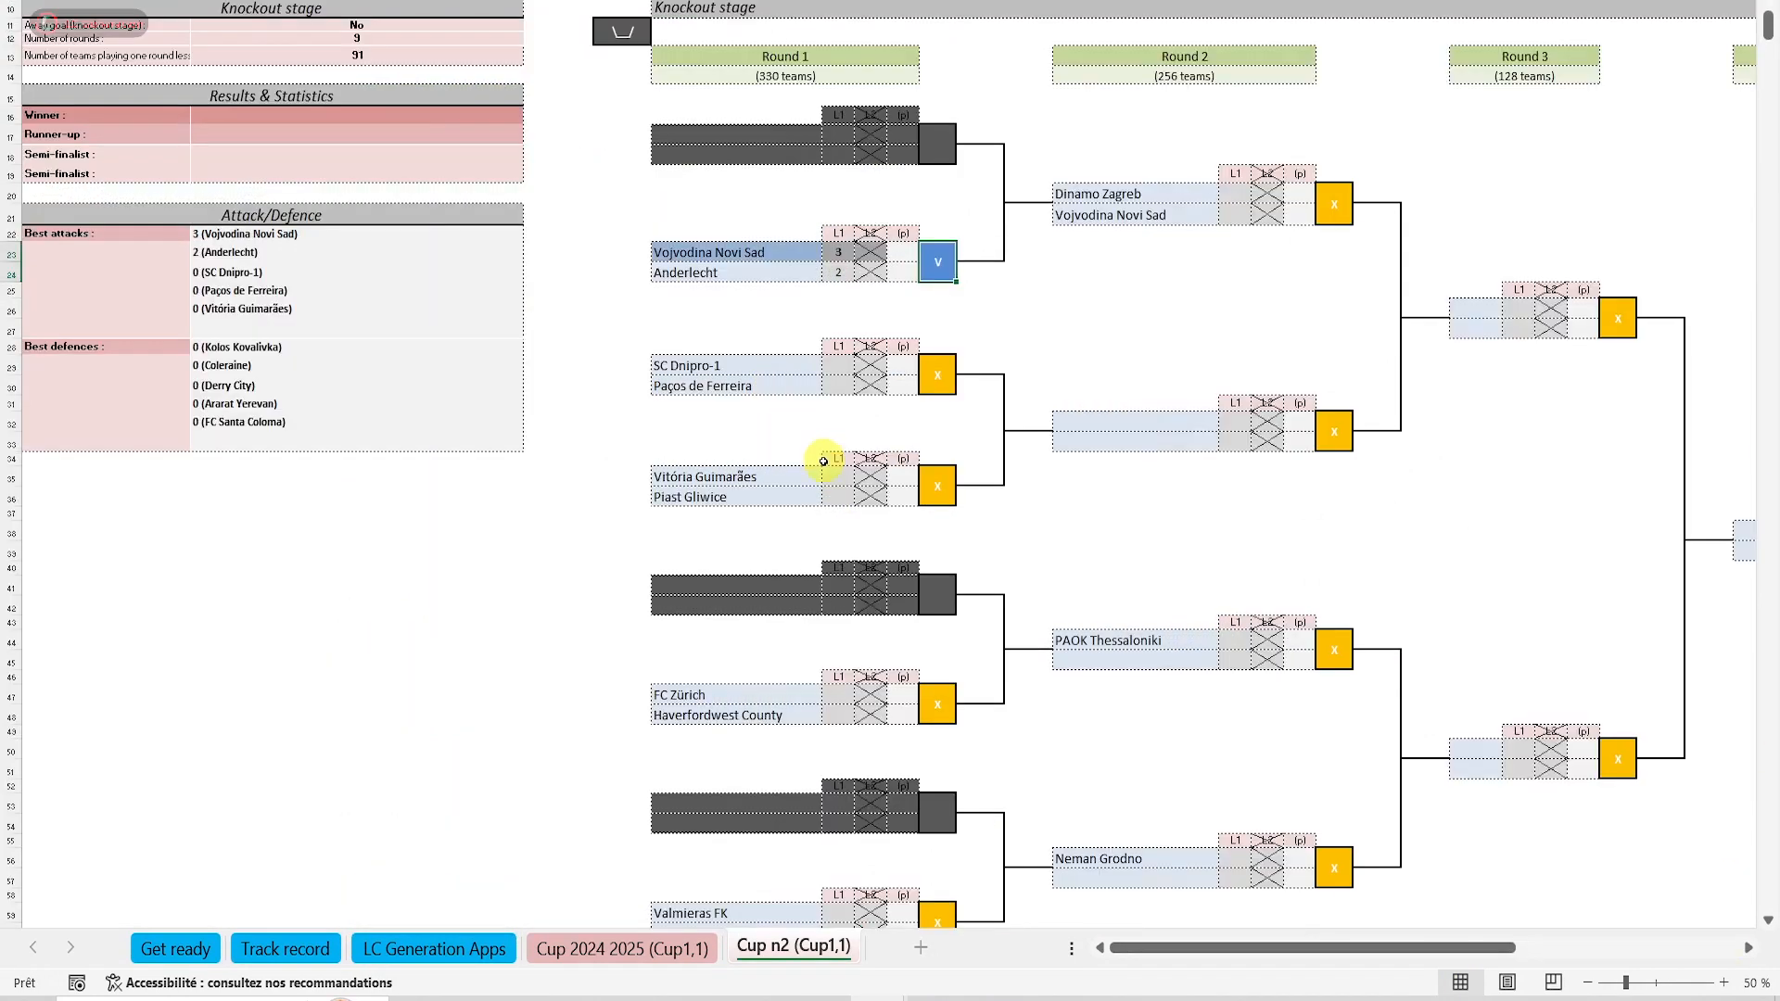
left_click(992, 582)
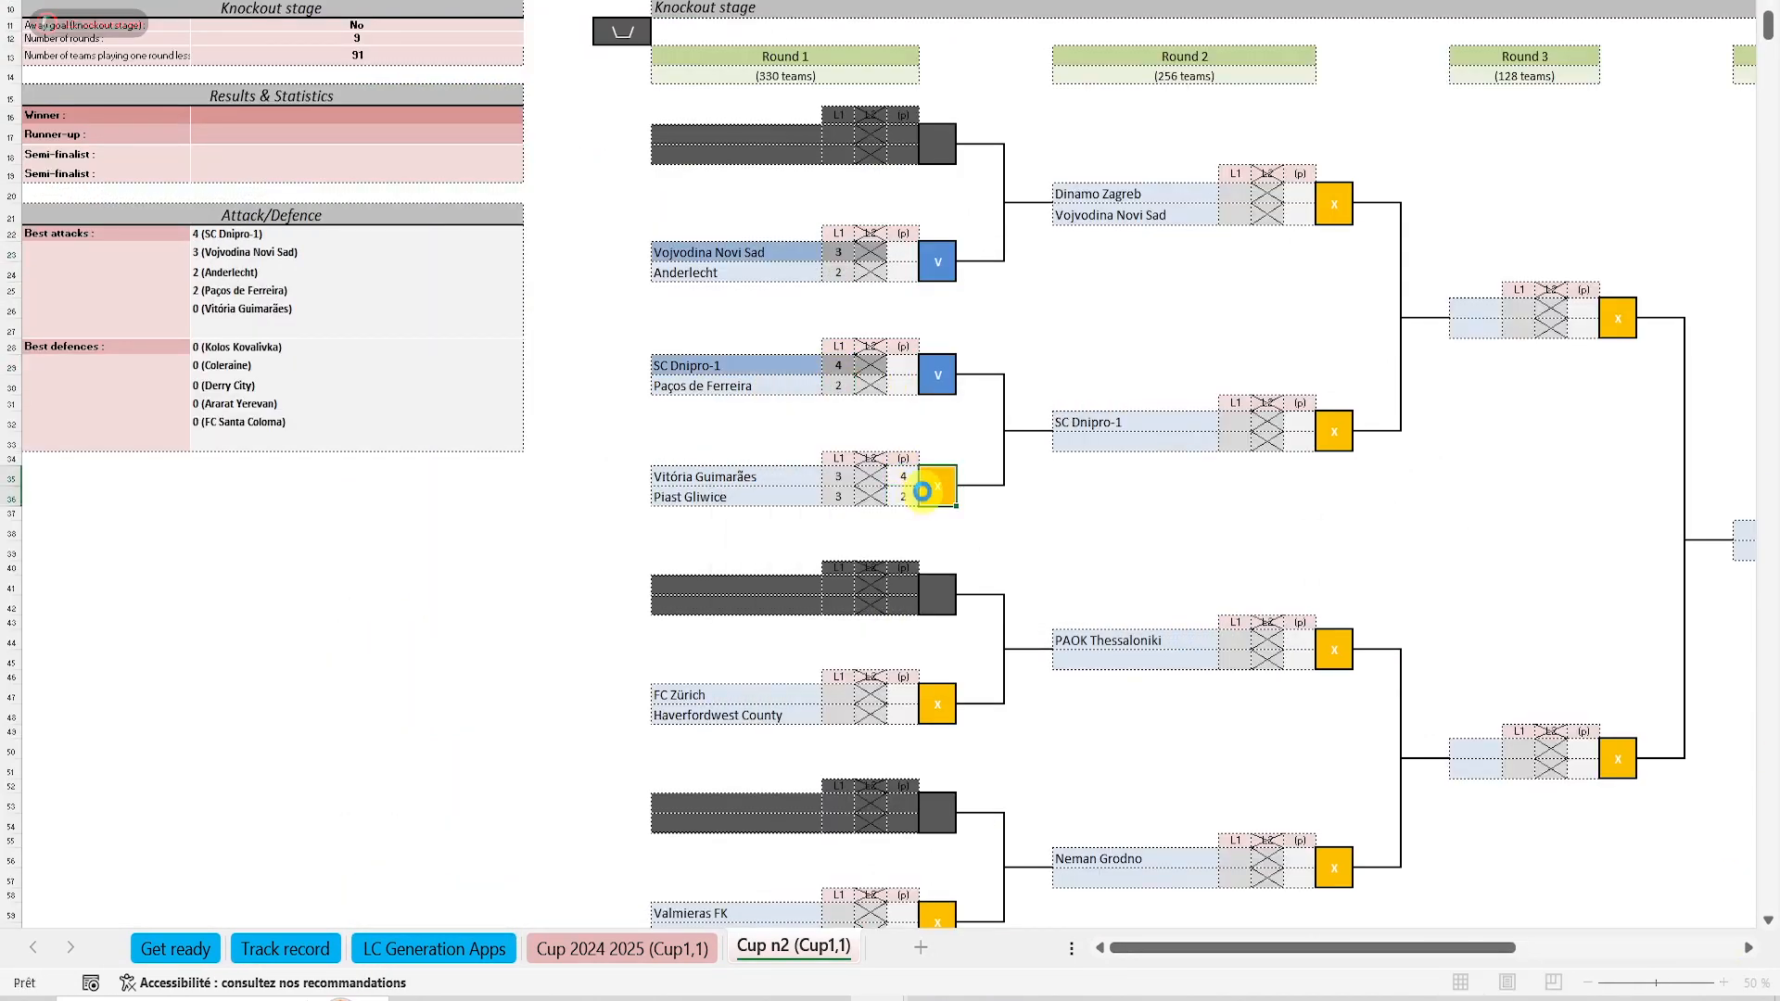
left_click(928, 490)
Delete the ongoing Cup n2 sheet and confirm its removal.
scroll(576, 544, "up", 3)
left_click(732, 121)
left_click(965, 608)
left_click(965, 585)
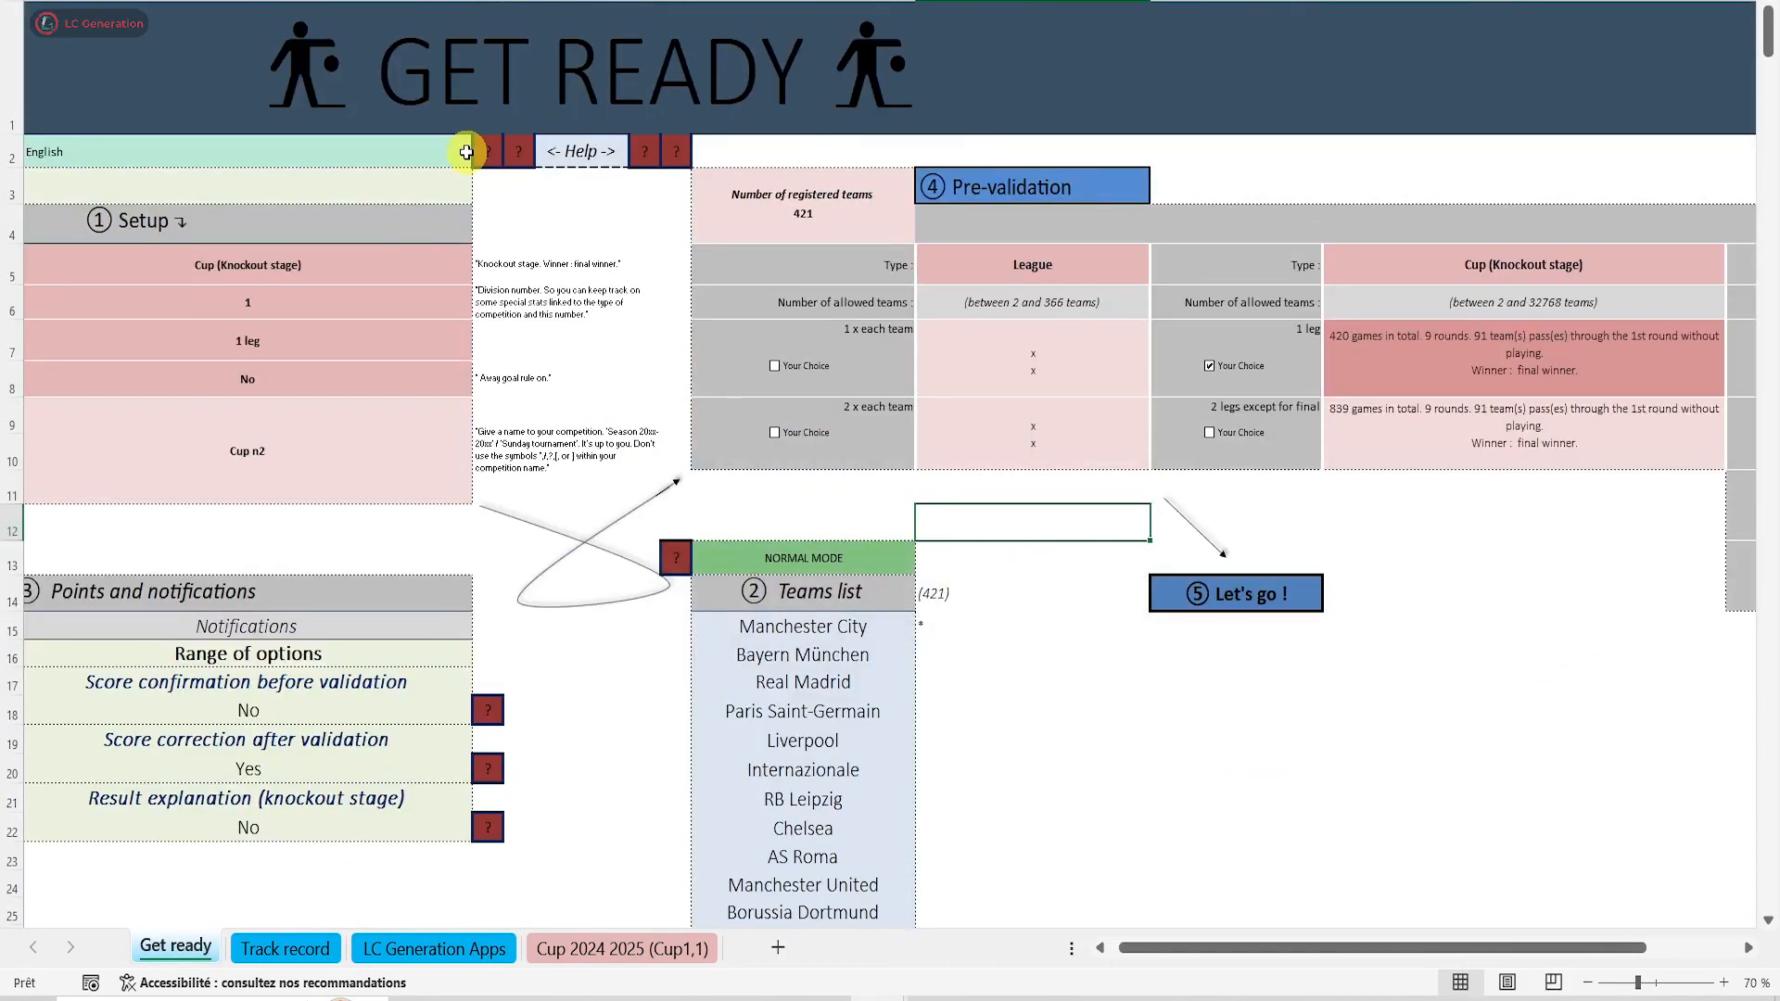